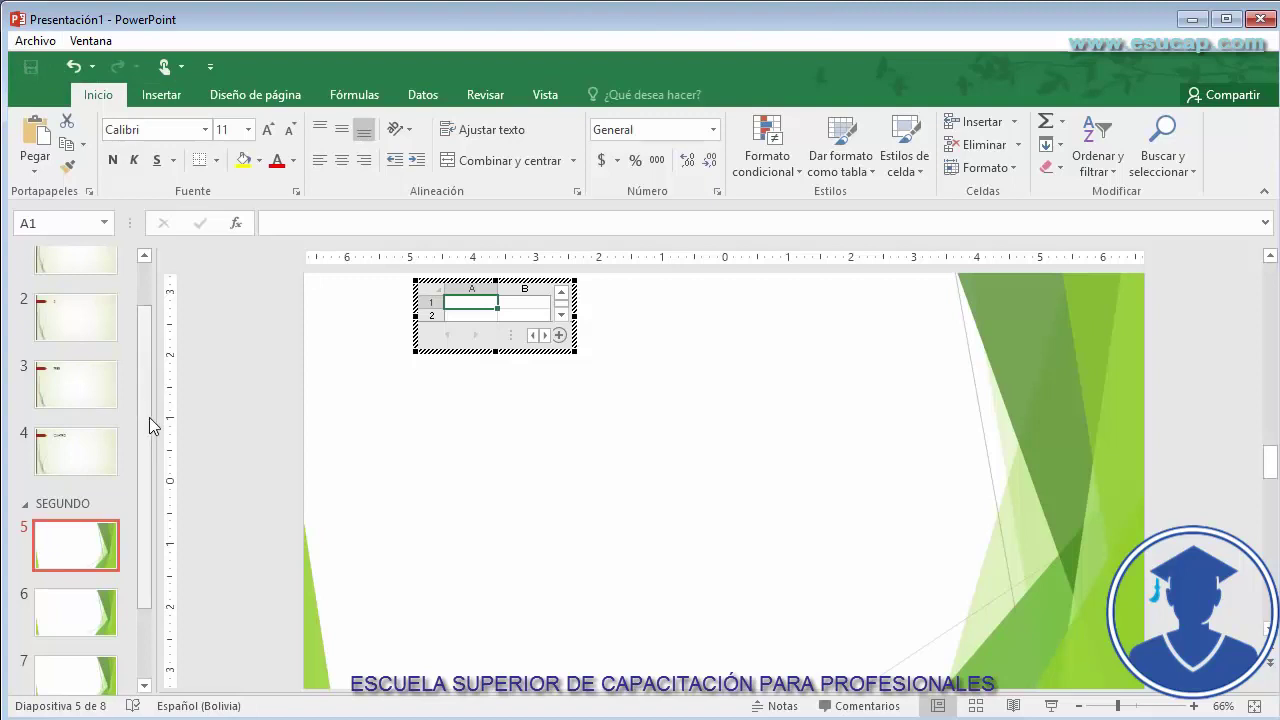
Exit the embedded Excel worksheet on slide 5 and delete it from the slide
{"action": "left_click", "coordinate": [149, 417]}
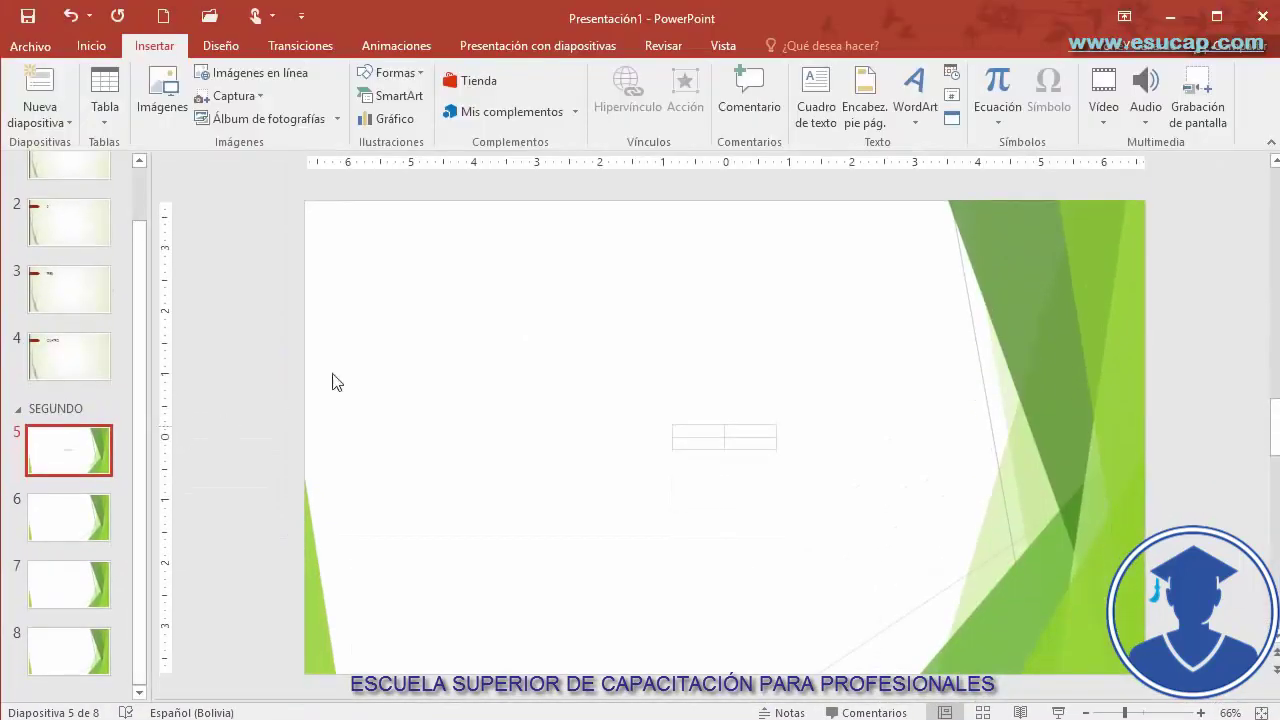
{"action": "left_click", "coordinate": [738, 436]}
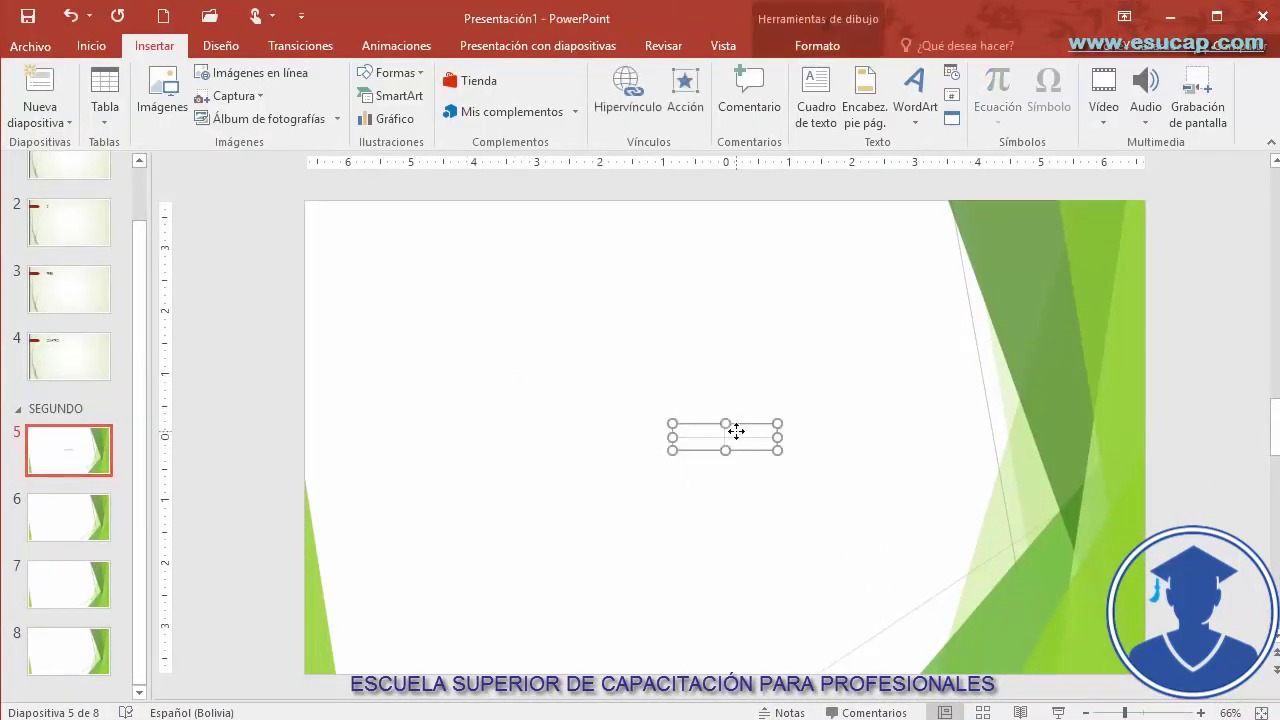
{"action": "key", "text": "Delete"}
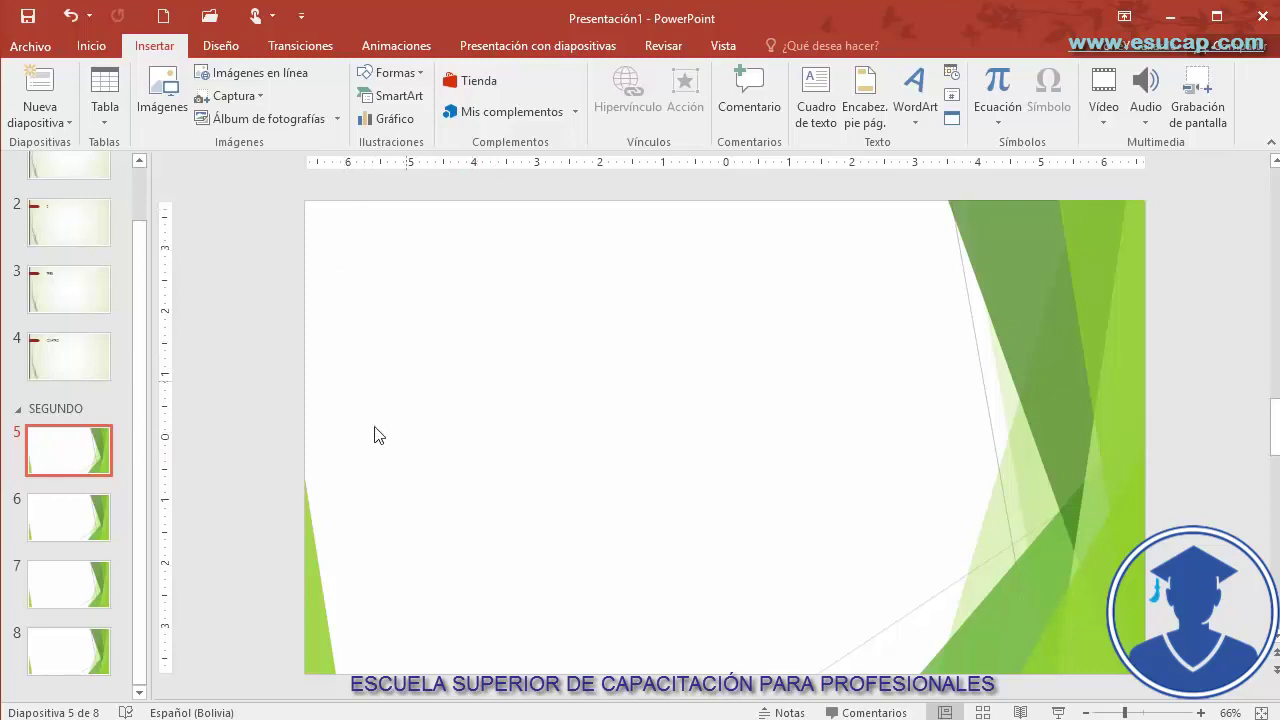
Insert an Excel spreadsheet on slide 5 and enlarge it to show columns A to G and rows 1 to 19
{"action": "left_click", "coordinate": [104, 95]}
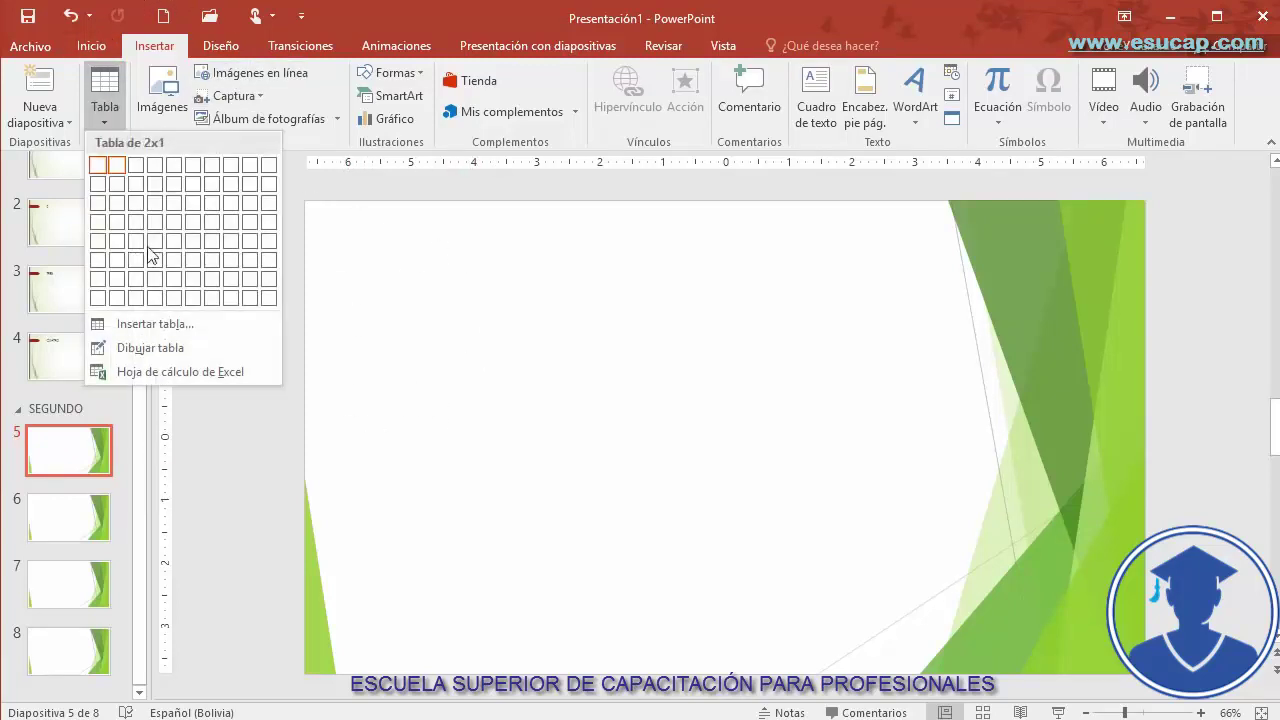
{"action": "left_click", "coordinate": [150, 371]}
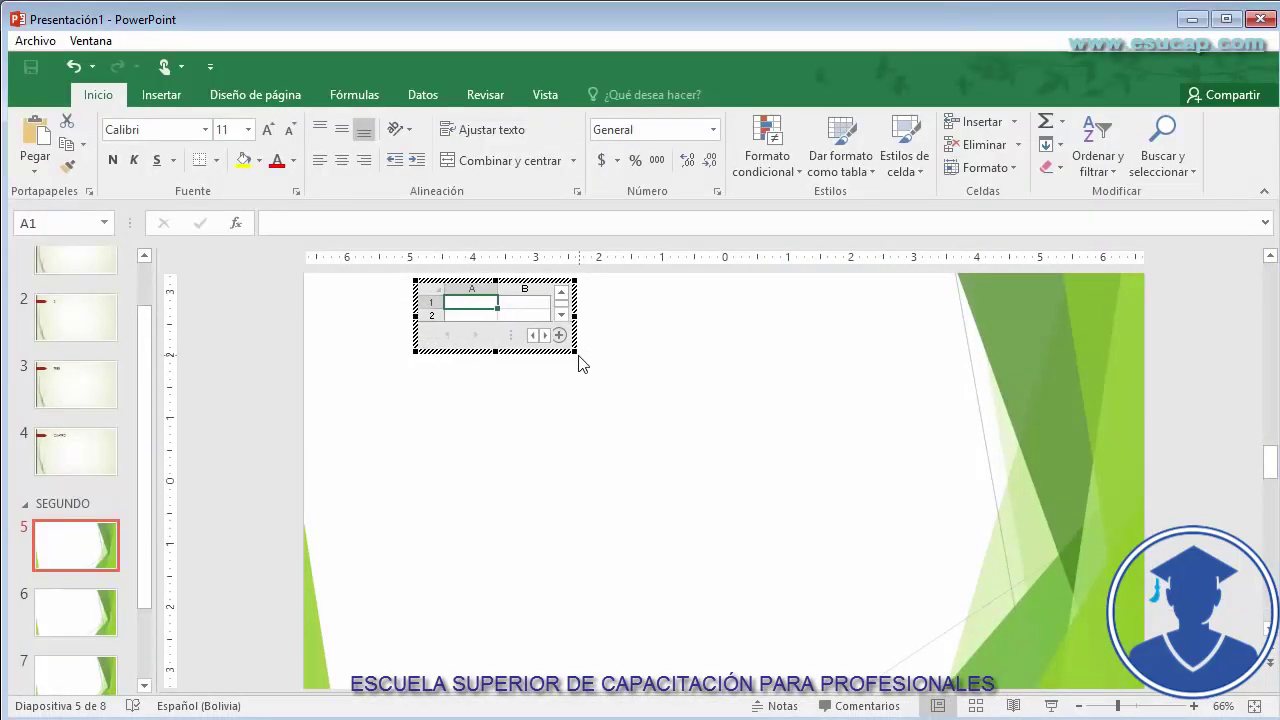
{"action": "left_click_drag", "start_coordinate": [576, 353], "coordinate": [867, 579]}
Enter the values 10, 20, 30, 40 and 50 in cells B3 to B7 of the embedded worksheet
{"action": "left_click", "coordinate": [512, 344]}
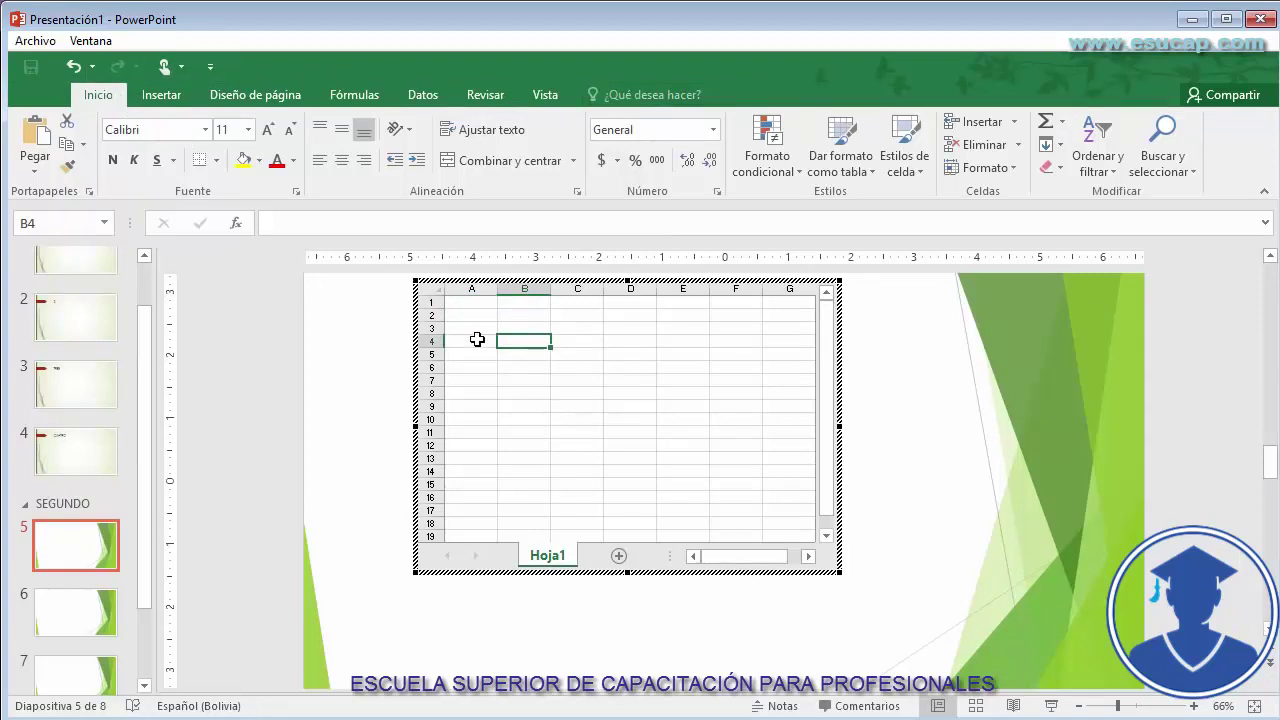
{"action": "left_click", "coordinate": [515, 328]}
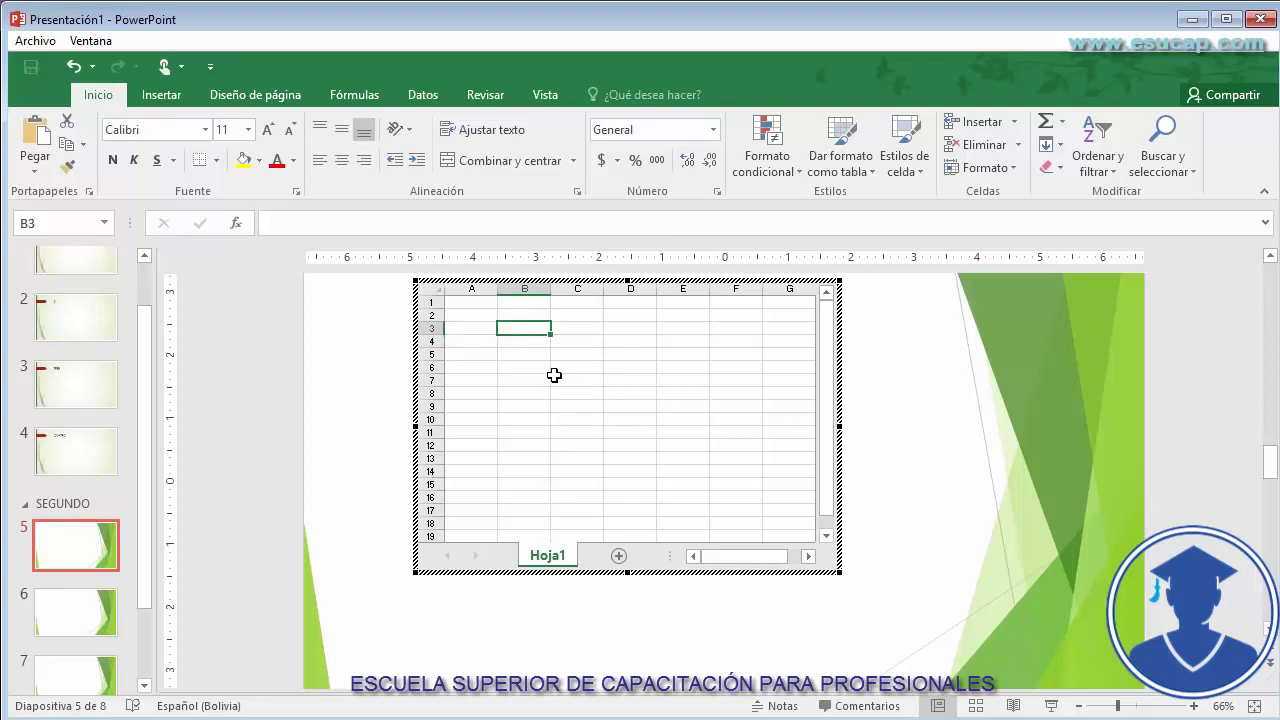
{"action": "type", "text": "10"}
{"action": "key", "text": "Return"}
{"action": "type", "text": "20"}
{"action": "key", "text": "Return"}
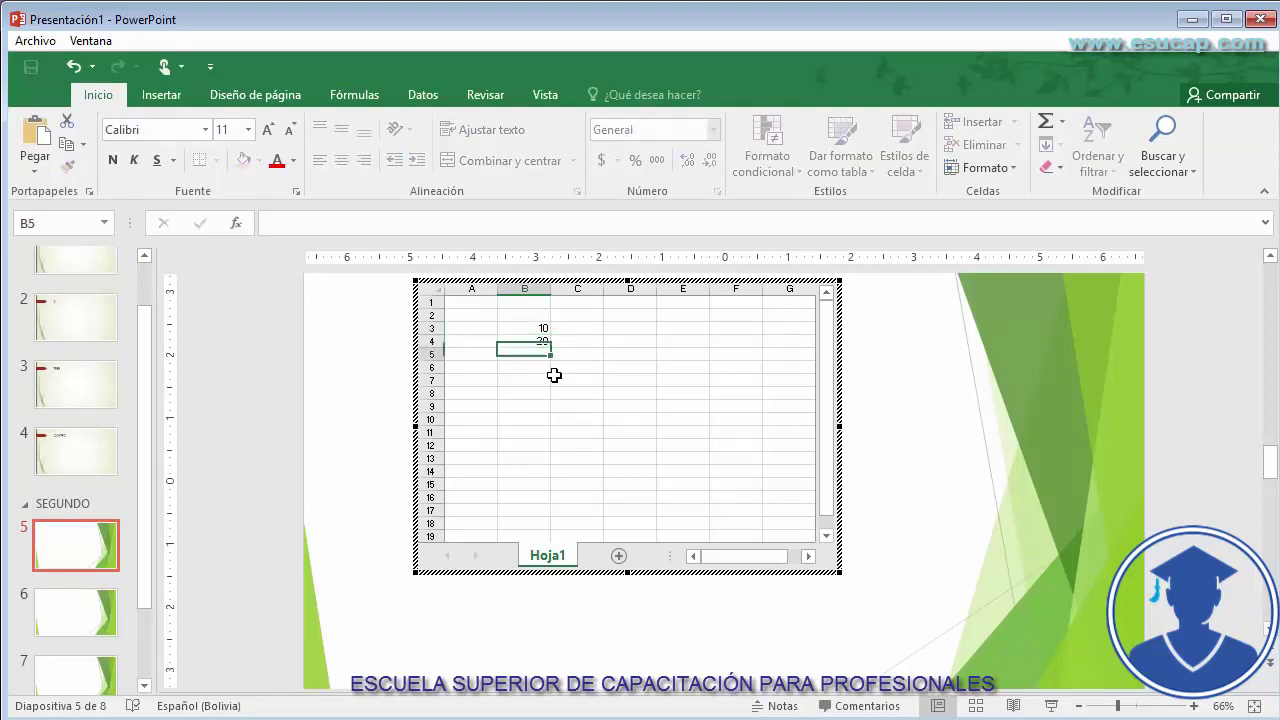
{"action": "type", "text": "30"}
{"action": "key", "text": "Return"}
{"action": "type", "text": "40"}
{"action": "key", "text": "Return"}
{"action": "type", "text": "50"}
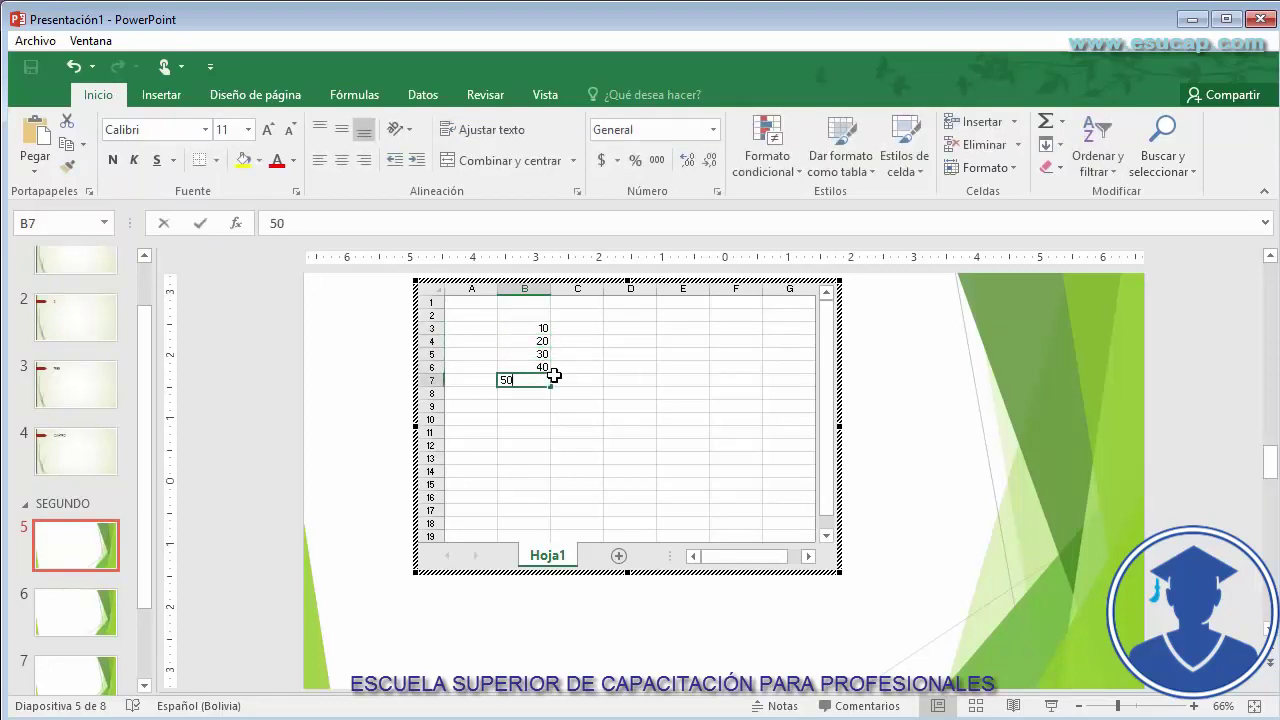
{"action": "key", "text": "Return"}
{"action": "key", "text": "Return"}
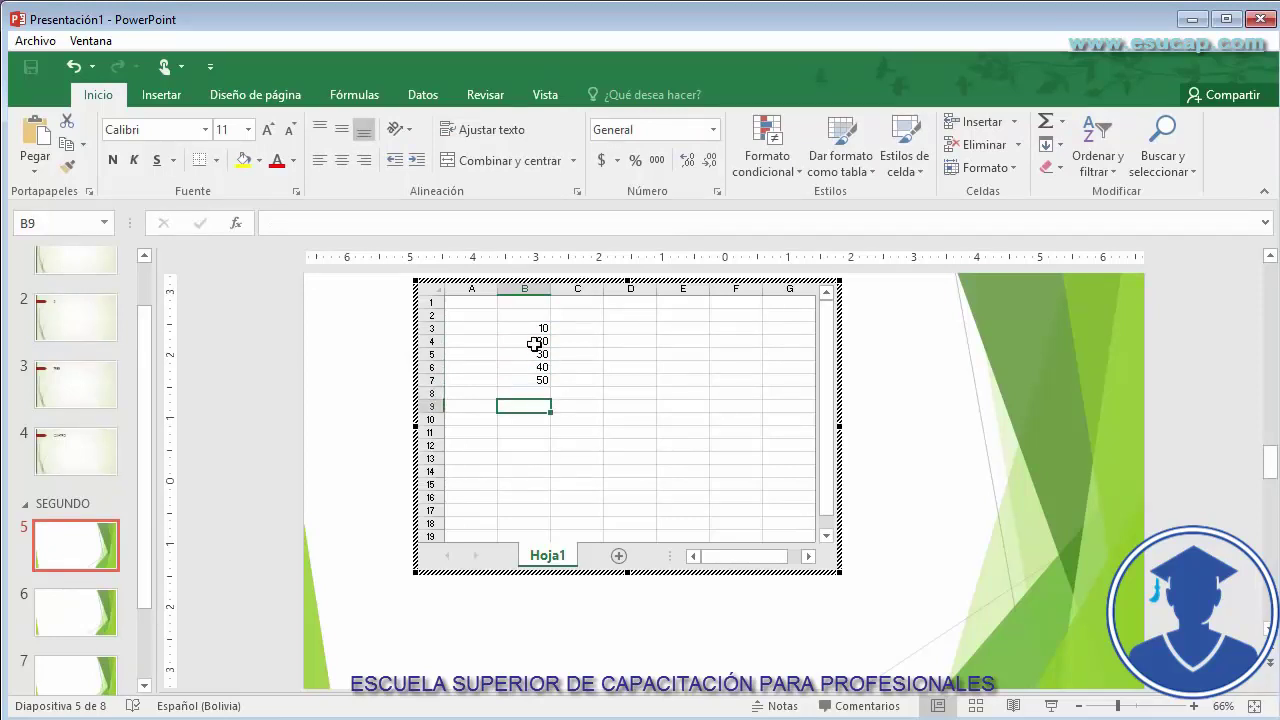
Add the column's AutoSum total in cell B10 using the range B3:B10
{"action": "left_click_drag", "start_coordinate": [535, 329], "coordinate": [540, 417]}
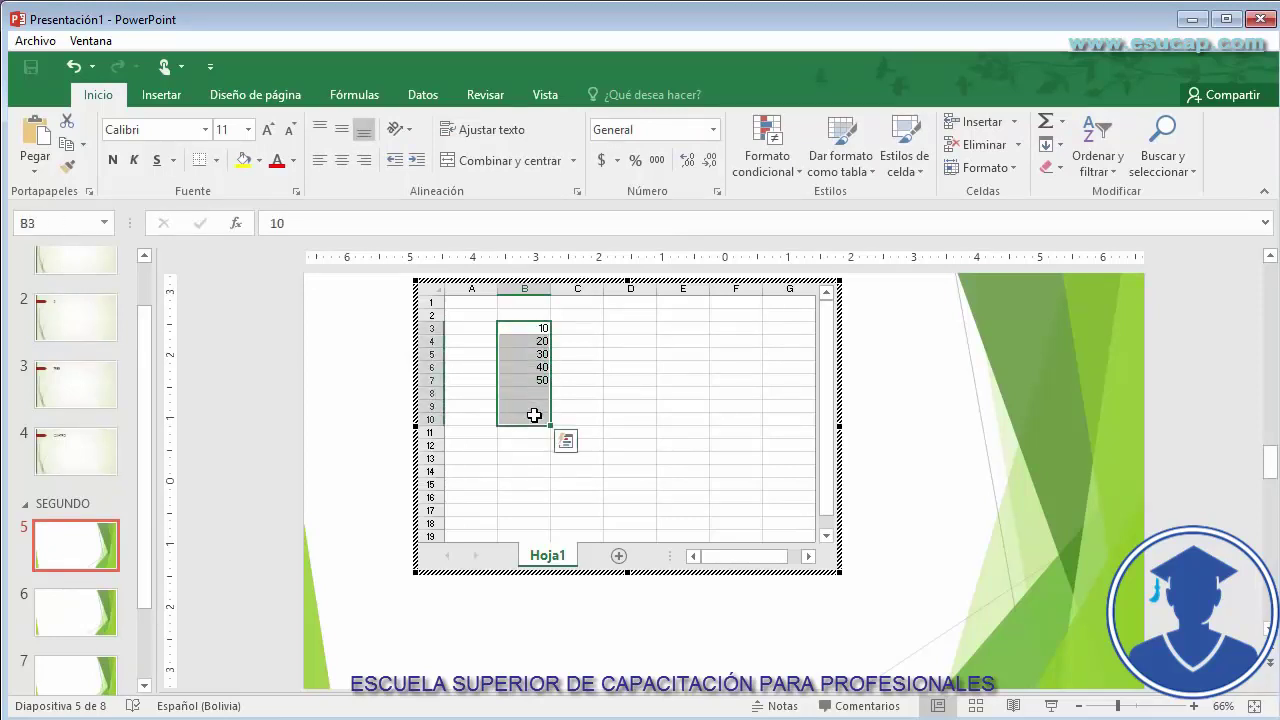
{"action": "left_click", "coordinate": [1045, 120]}
{"action": "left_click", "coordinate": [630, 420]}
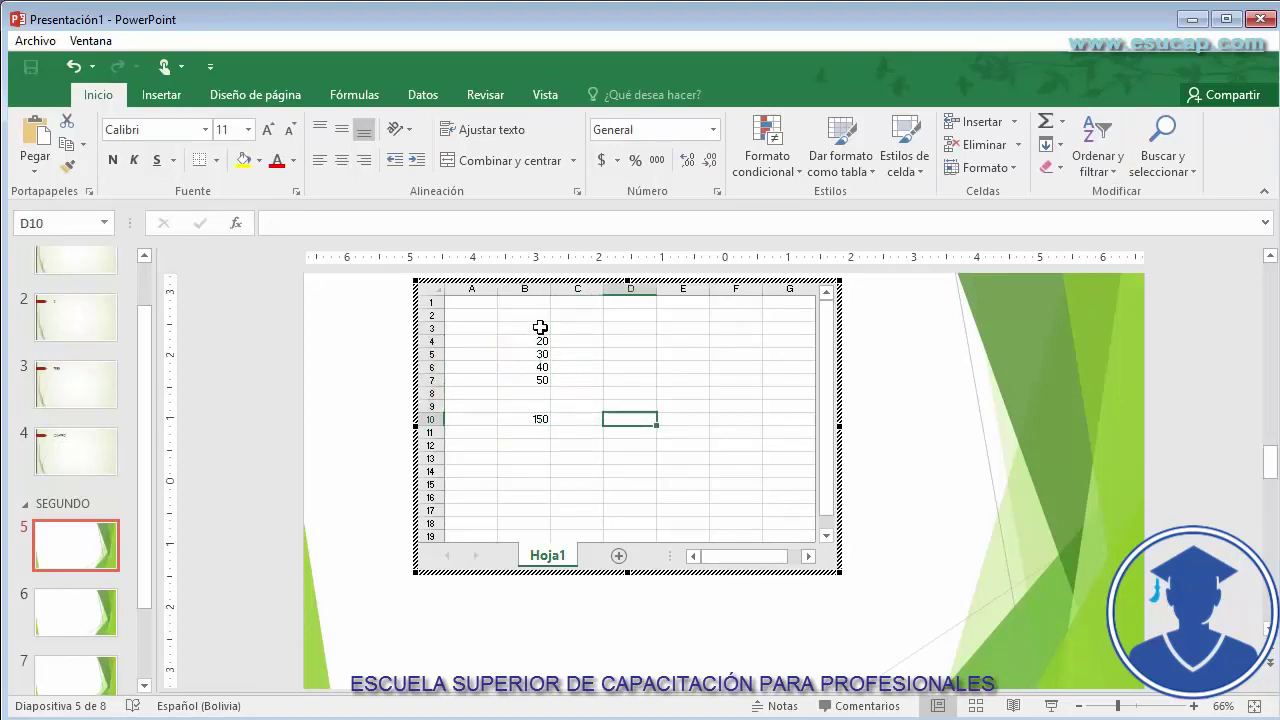
Insert the average of the column's values in cell B8 and check the sum formula in B10
{"action": "left_click_drag", "start_coordinate": [540, 327], "coordinate": [537, 394]}
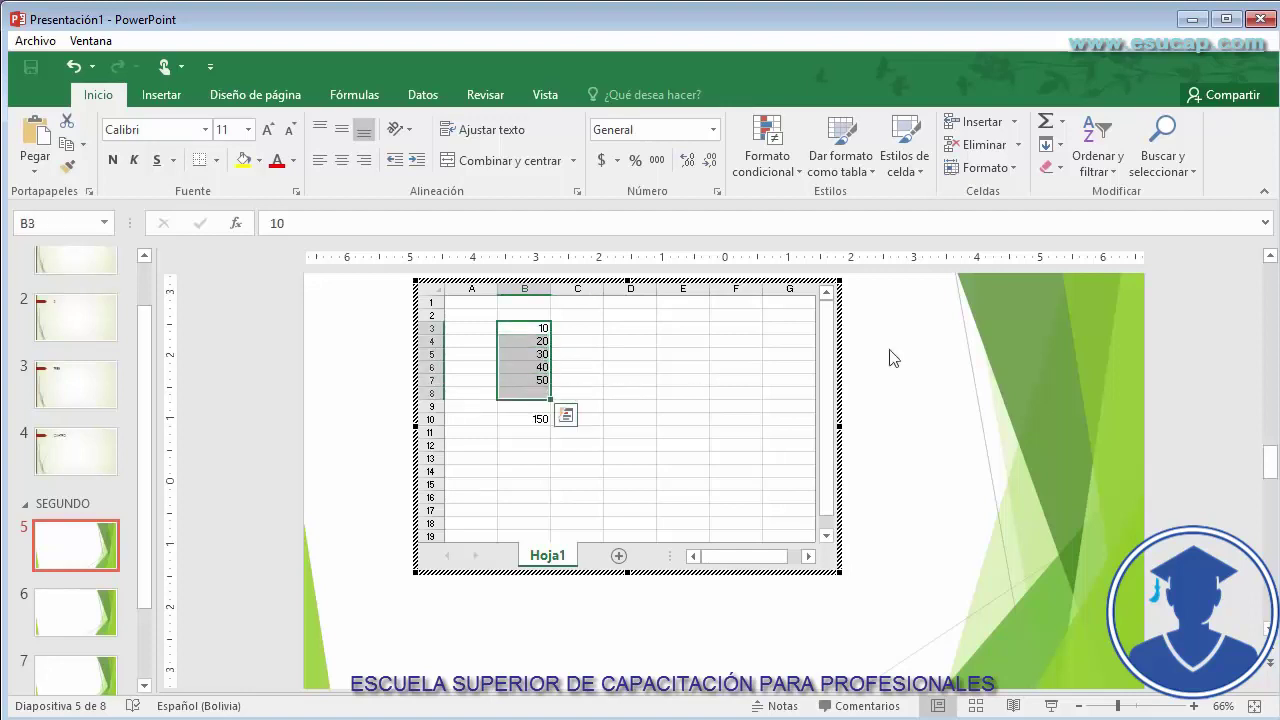
{"action": "left_click", "coordinate": [1062, 121]}
{"action": "left_click", "coordinate": [1094, 171]}
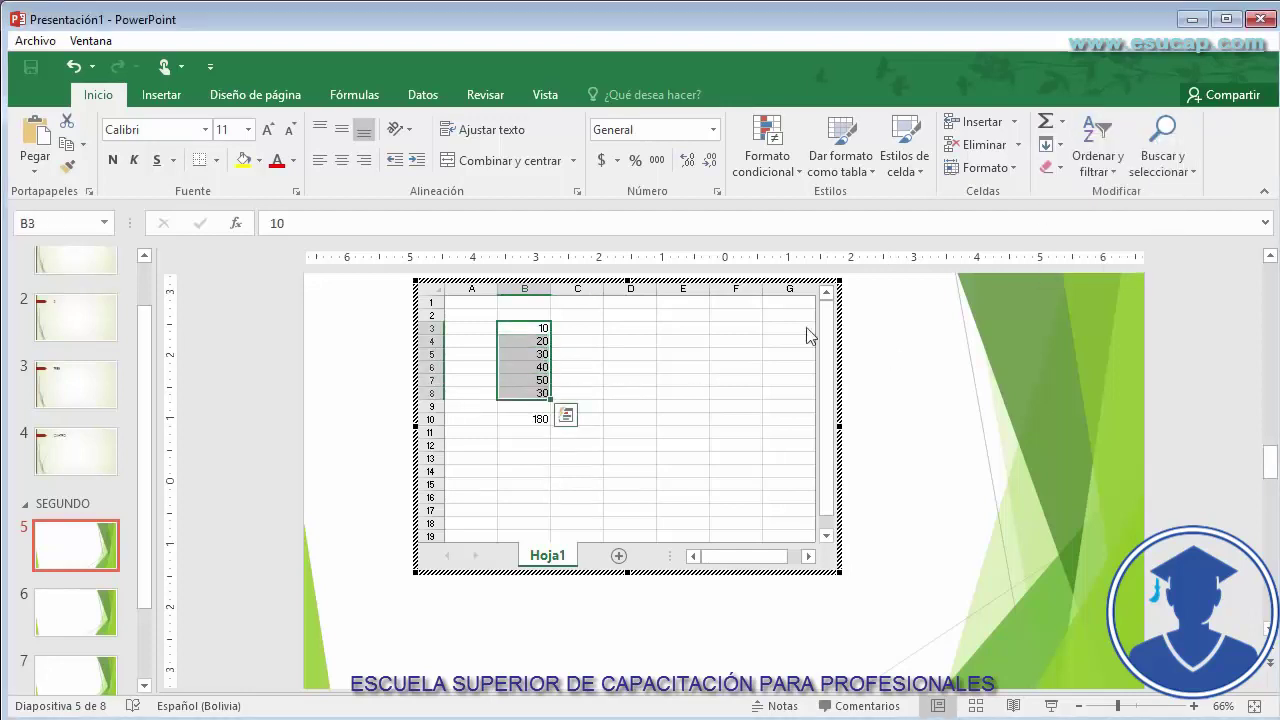
{"action": "left_click", "coordinate": [663, 414]}
{"action": "left_click", "coordinate": [543, 396]}
{"action": "left_click", "coordinate": [536, 420]}
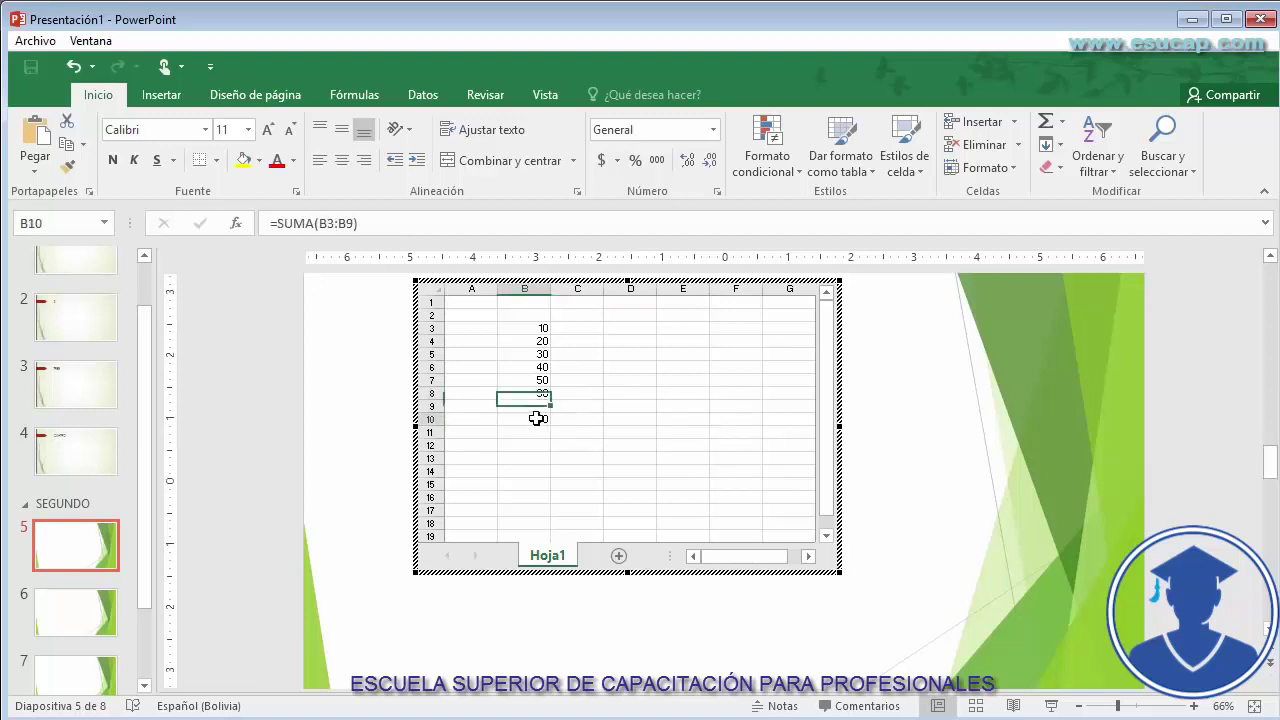
{"action": "left_click", "coordinate": [582, 408]}
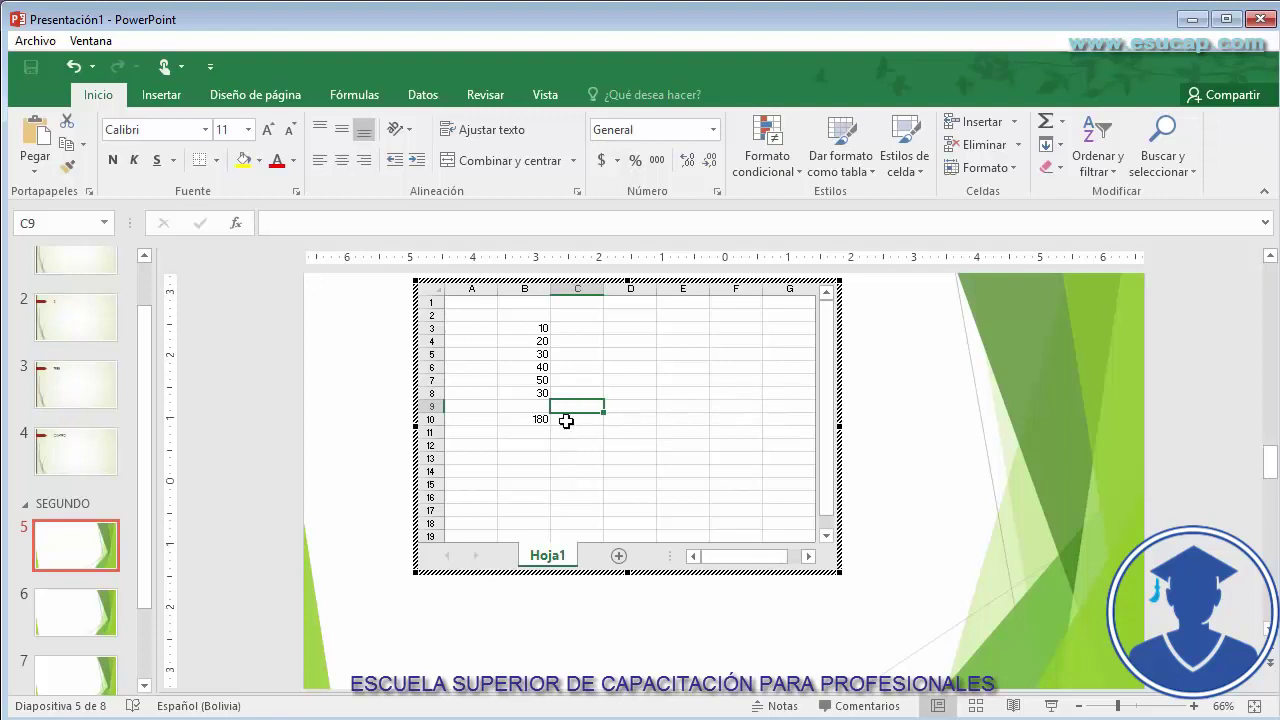
Clear the average from cell B8 and check the total in B10 again
{"action": "left_click", "coordinate": [532, 393]}
{"action": "key", "text": "Delete"}
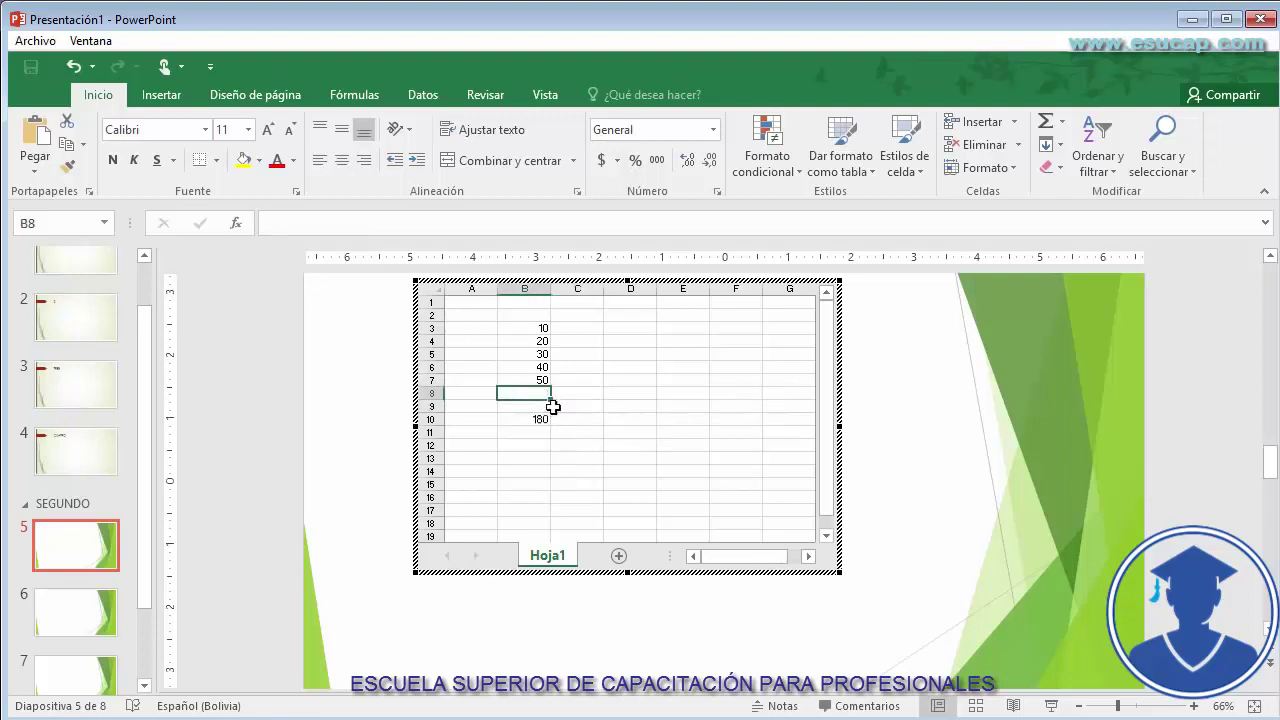
{"action": "left_click", "coordinate": [537, 418]}
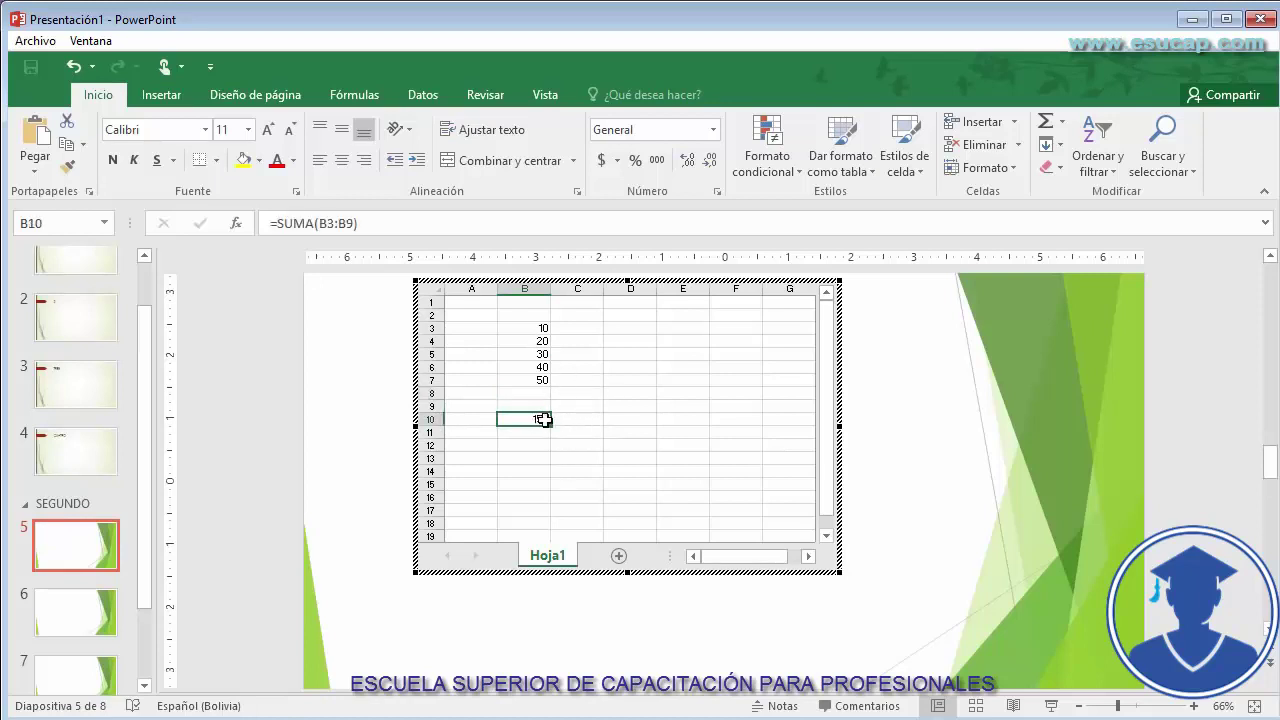
Exit worksheet editing and move the worksheet object to the upper-left area of the slide
{"action": "left_click", "coordinate": [926, 415]}
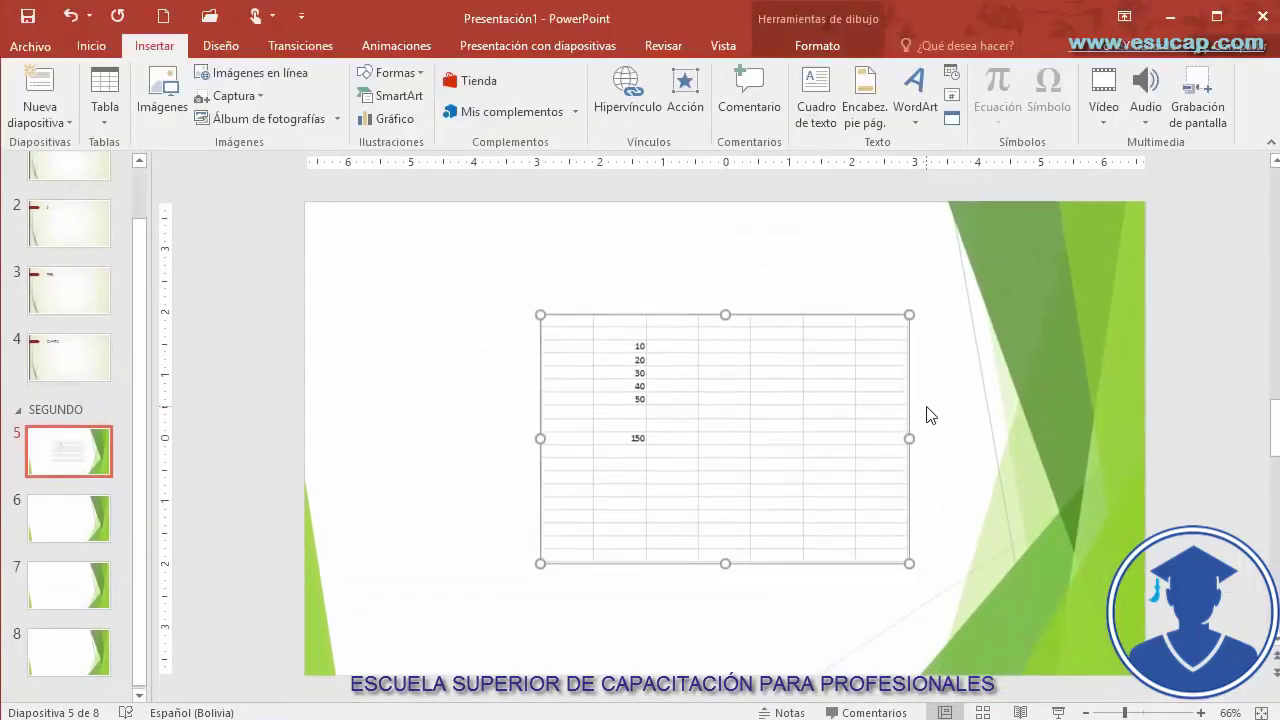
{"action": "left_click_drag", "start_coordinate": [811, 323], "coordinate": [663, 265]}
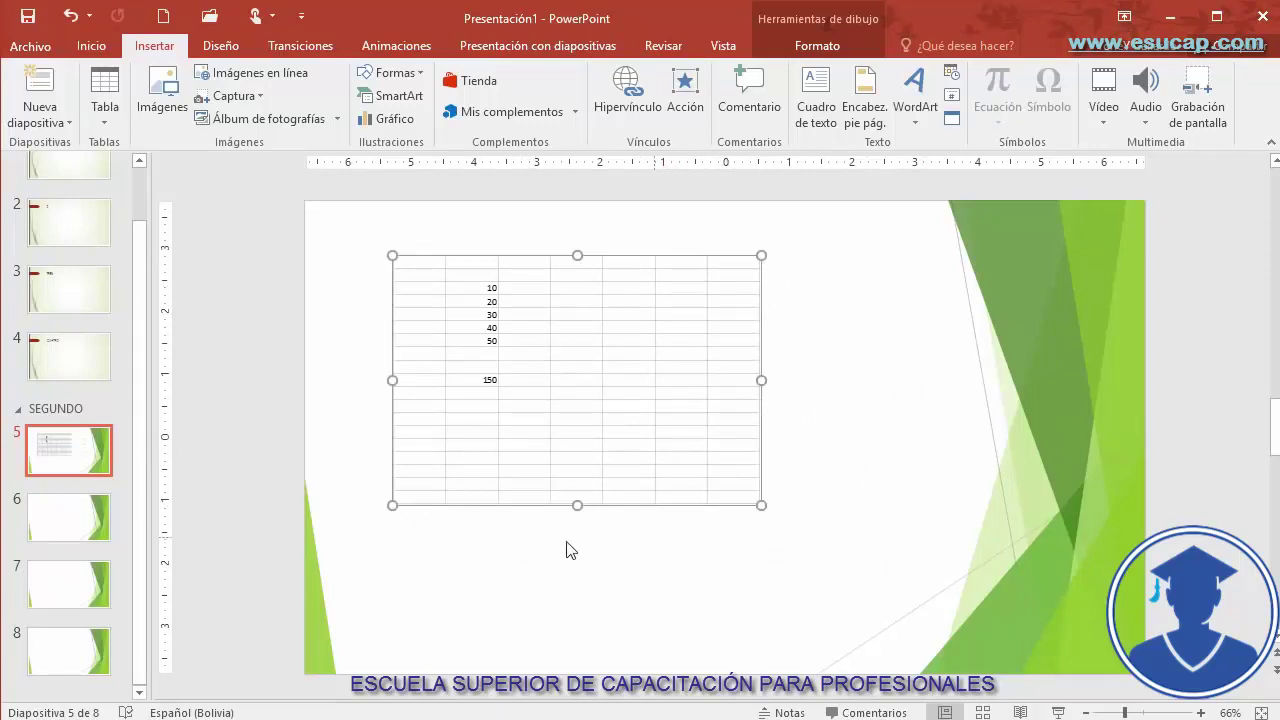
{"action": "left_click", "coordinate": [845, 378]}
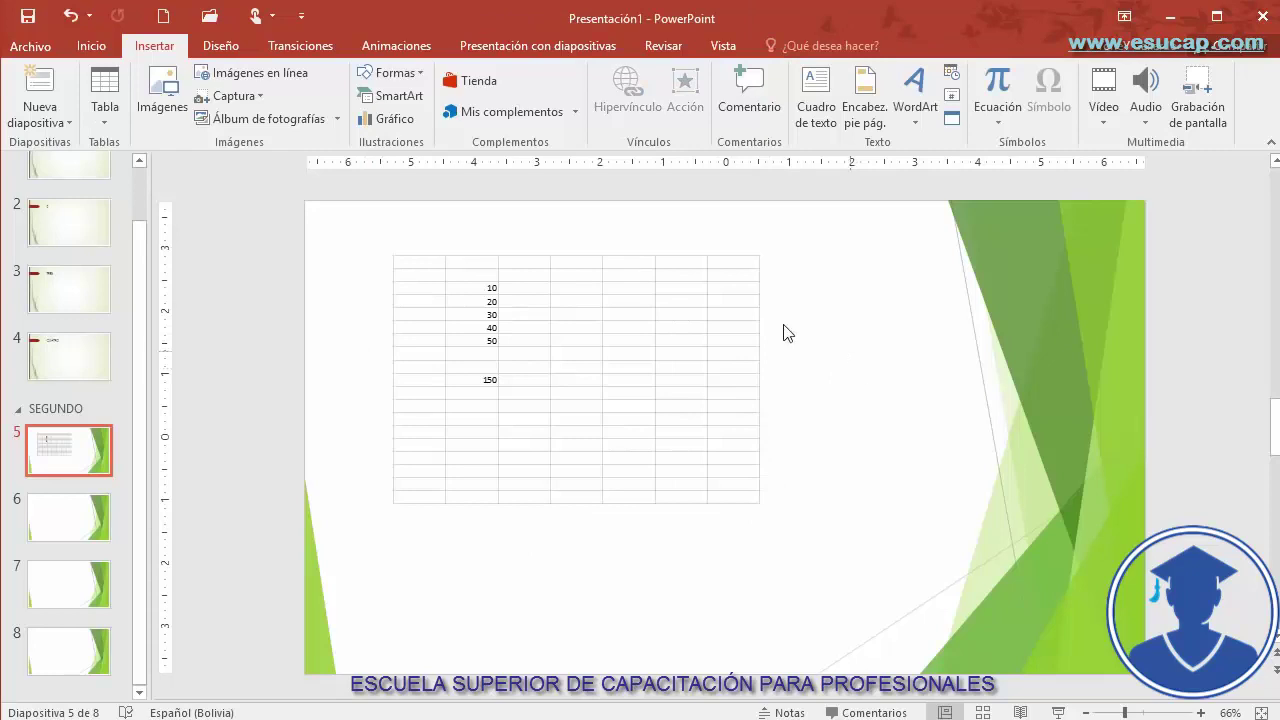
{"action": "left_click", "coordinate": [600, 258]}
{"action": "left_click", "coordinate": [828, 47]}
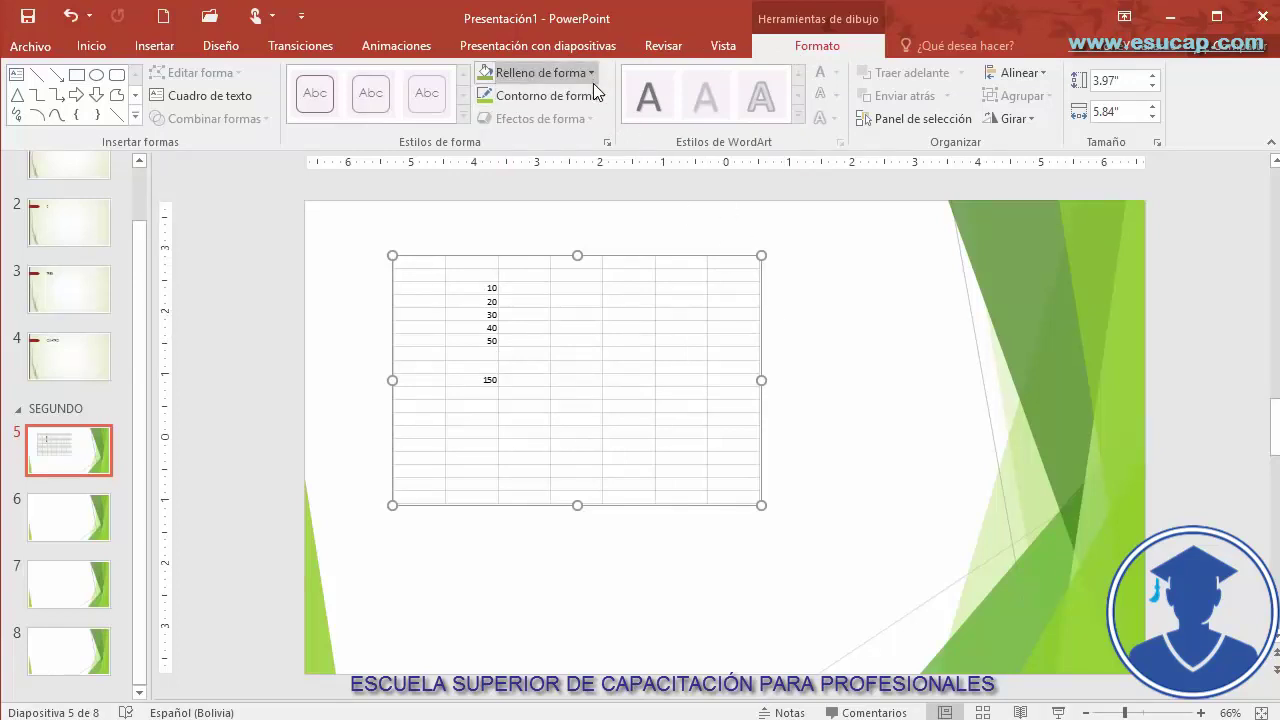
{"action": "left_click", "coordinate": [850, 422]}
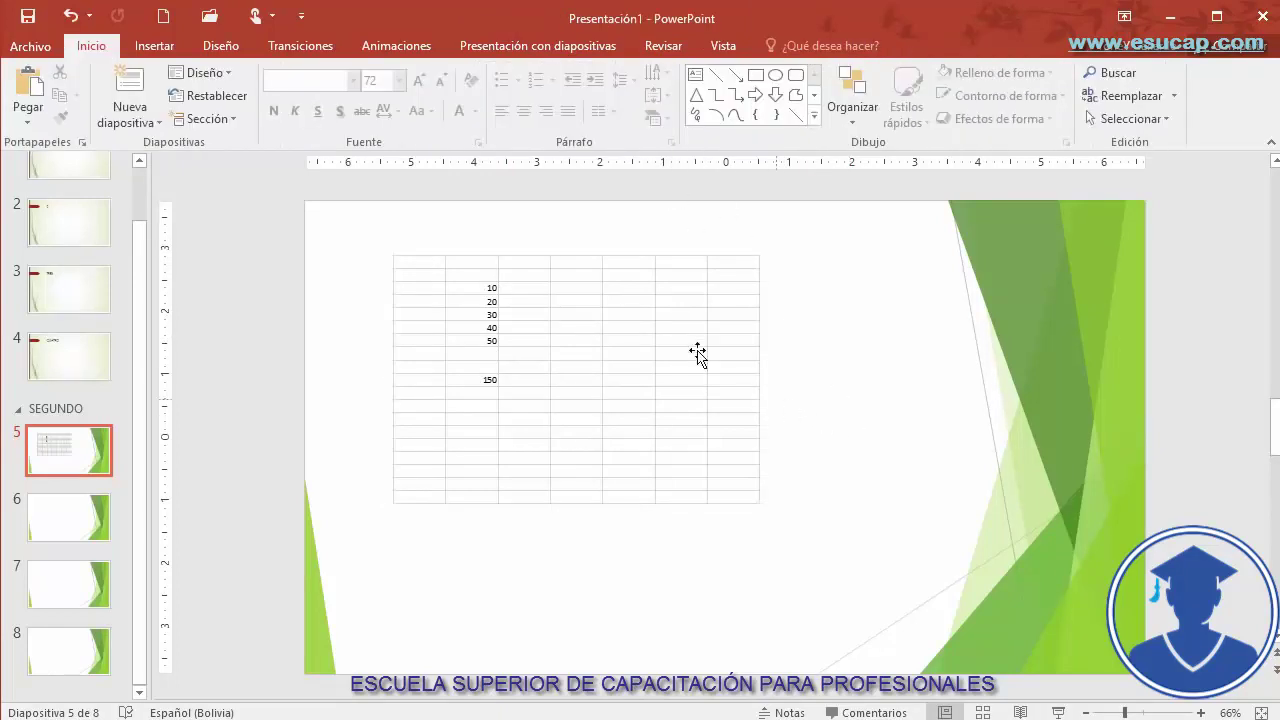
Reopen the embedded worksheet and shrink its visible area to columns A to C and rows 1 to 11, then return to the slide
{"action": "left_click", "coordinate": [588, 299]}
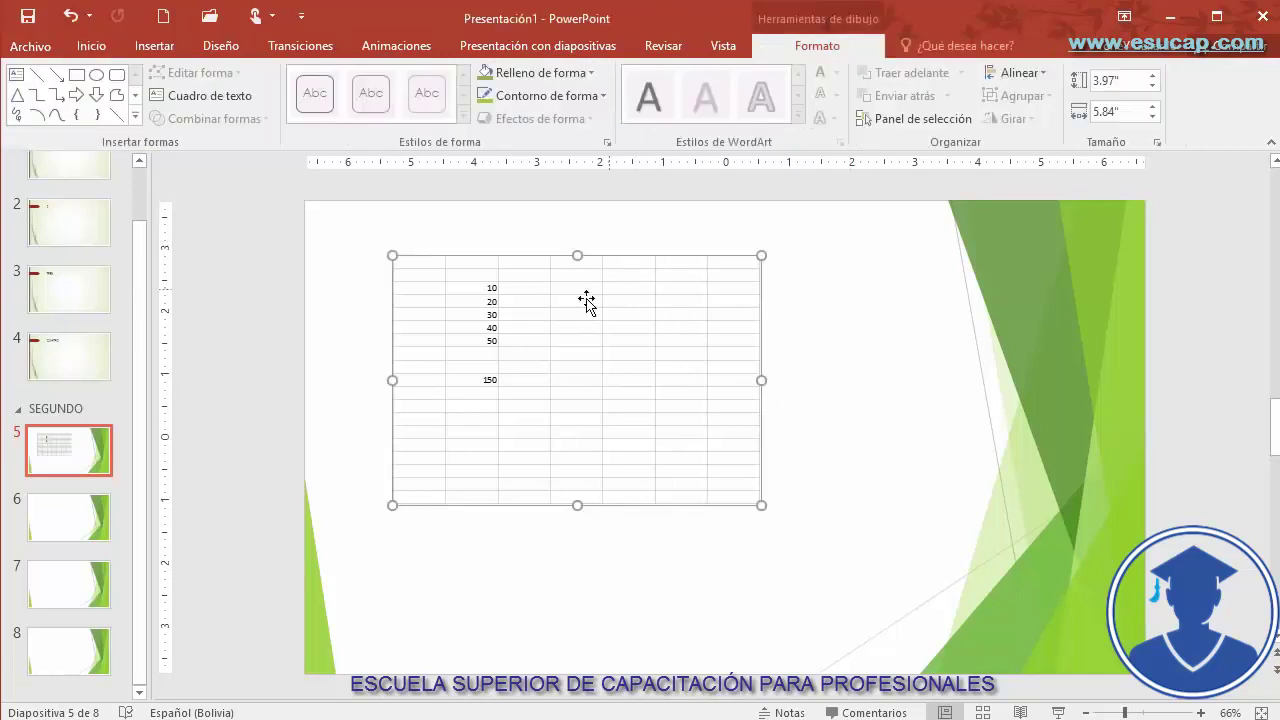
{"action": "double_click", "coordinate": [528, 314]}
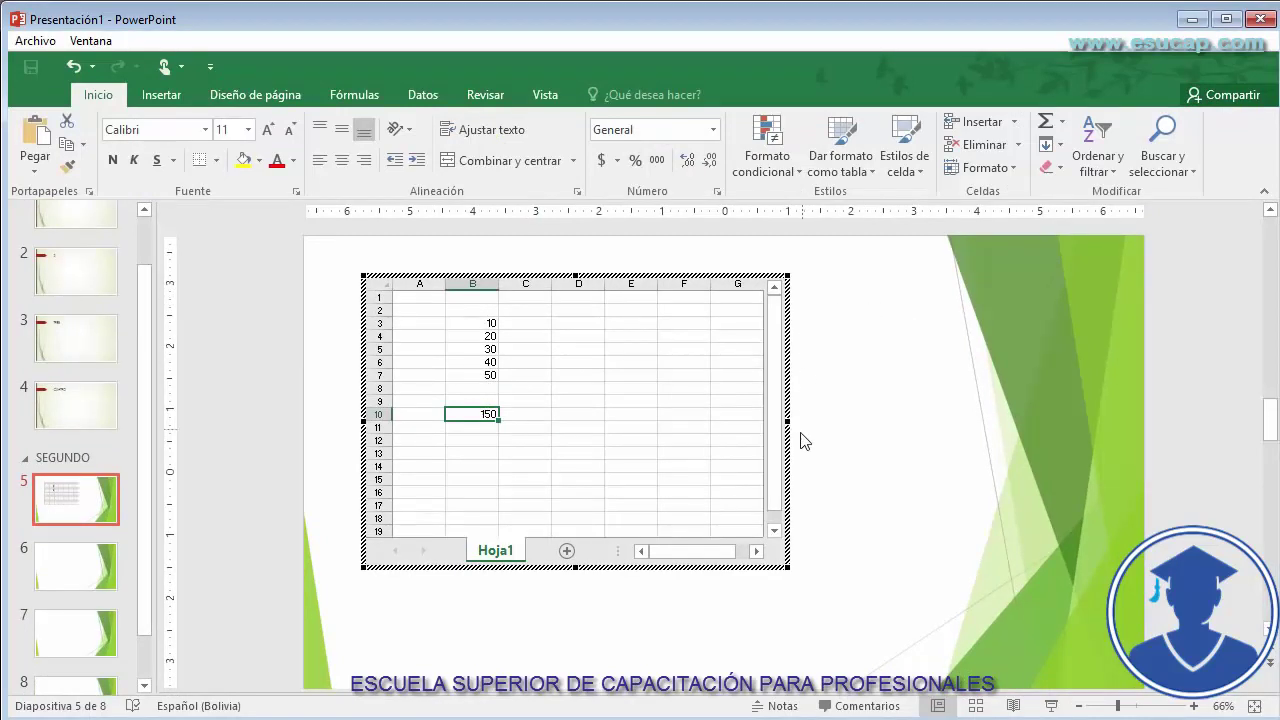
{"action": "left_click_drag", "start_coordinate": [786, 421], "coordinate": [570, 422]}
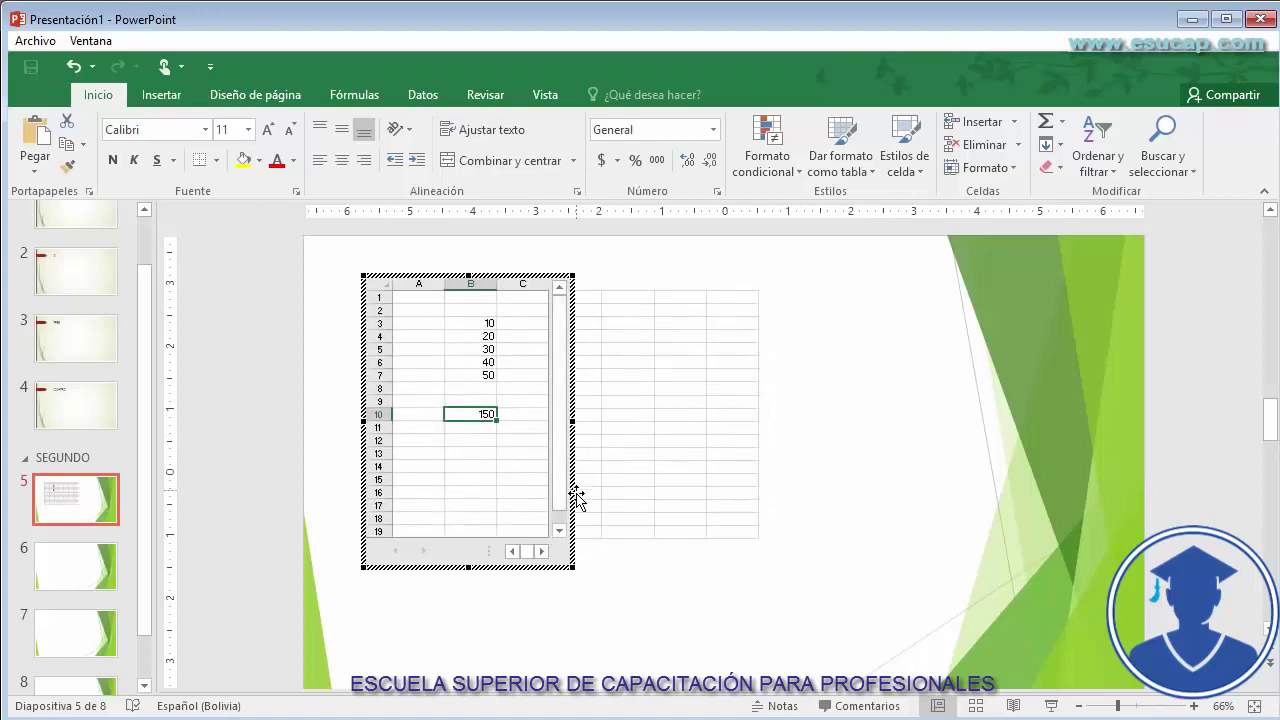
{"action": "left_click_drag", "start_coordinate": [469, 567], "coordinate": [470, 466]}
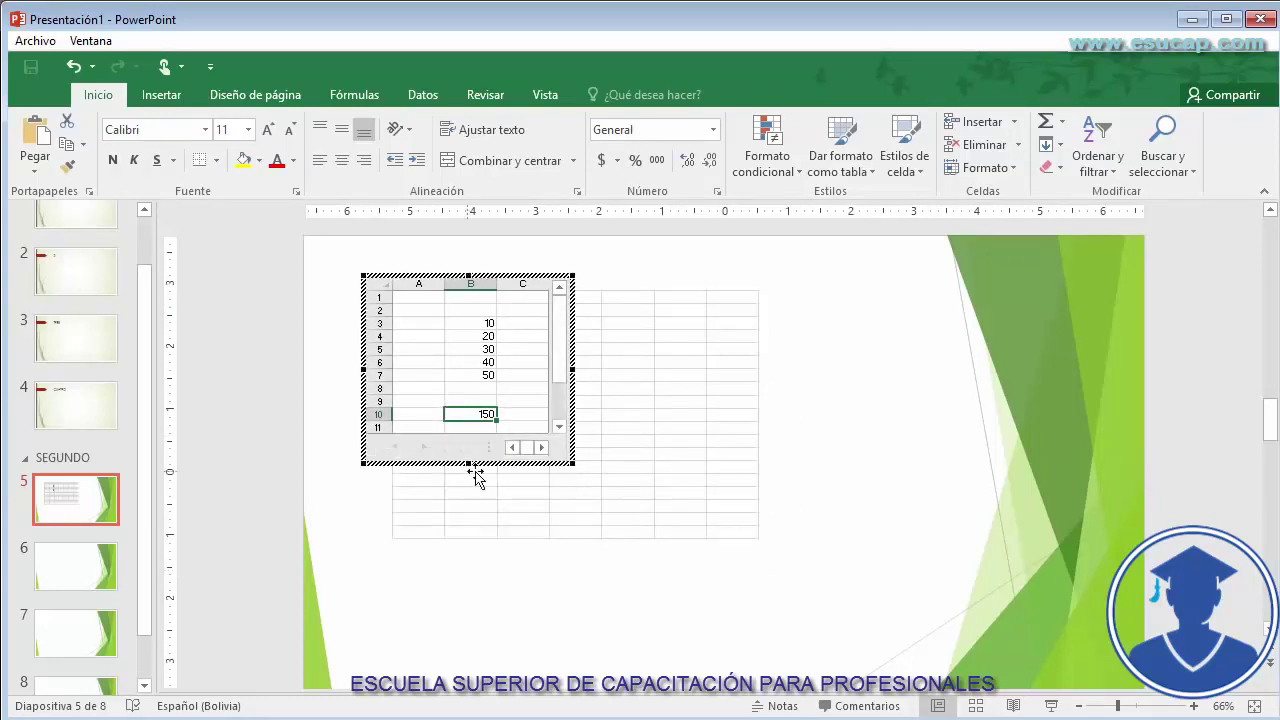
{"action": "left_click", "coordinate": [813, 405]}
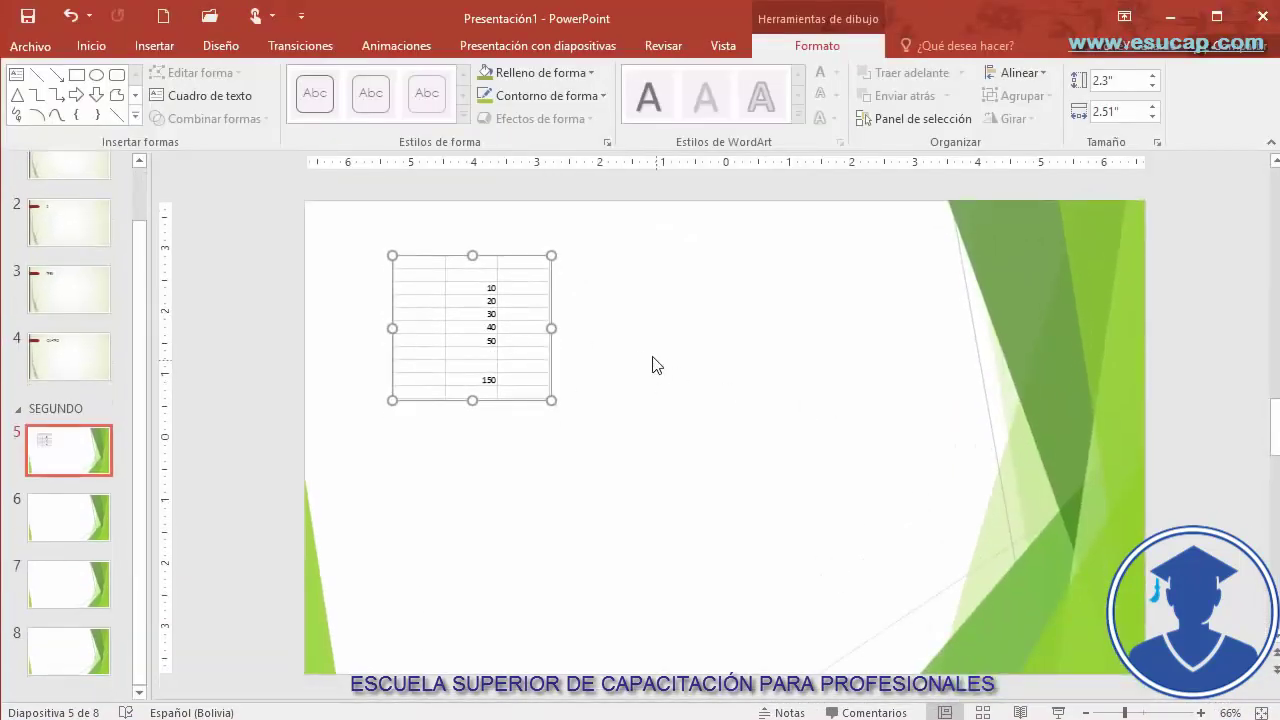
{"action": "left_click", "coordinate": [624, 364]}
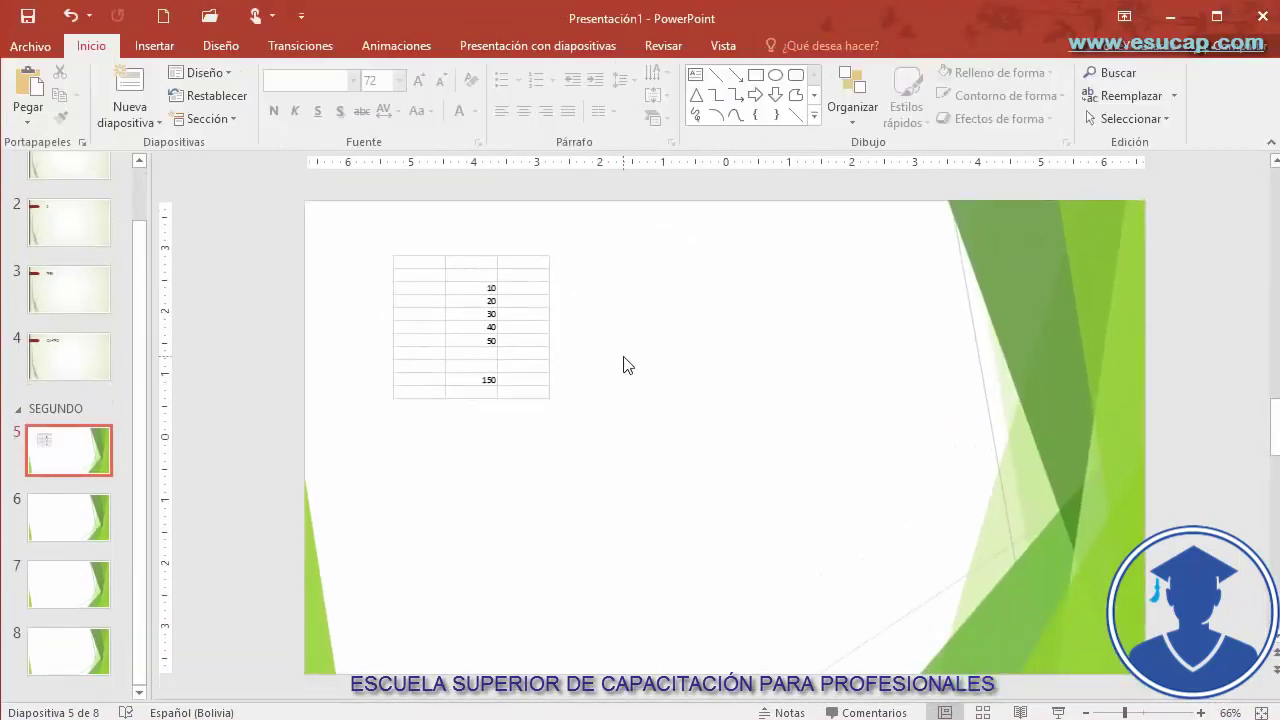
Reopen the embedded worksheet, set the font size of cells B3:B10 to 18, and return to the slide
{"action": "left_click", "coordinate": [474, 283]}
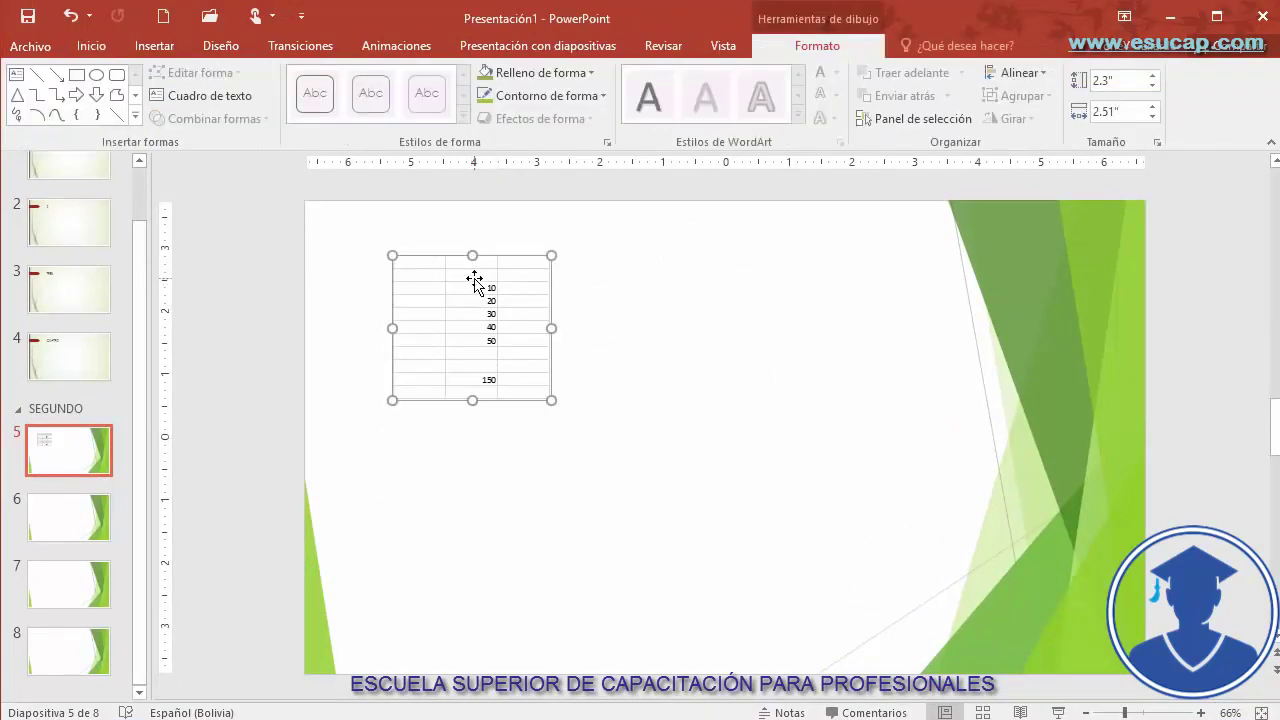
{"action": "double_click", "coordinate": [474, 283]}
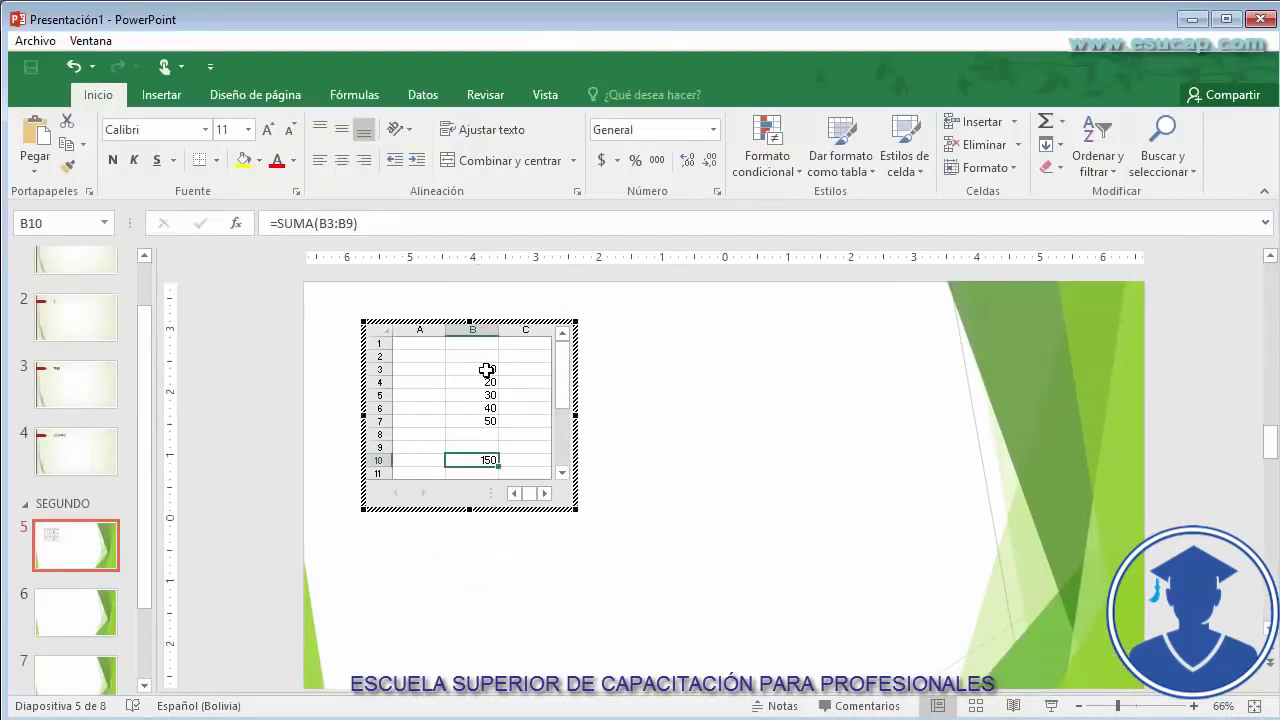
{"action": "left_click", "coordinate": [484, 370]}
{"action": "left_click_drag", "start_coordinate": [484, 370], "coordinate": [486, 460]}
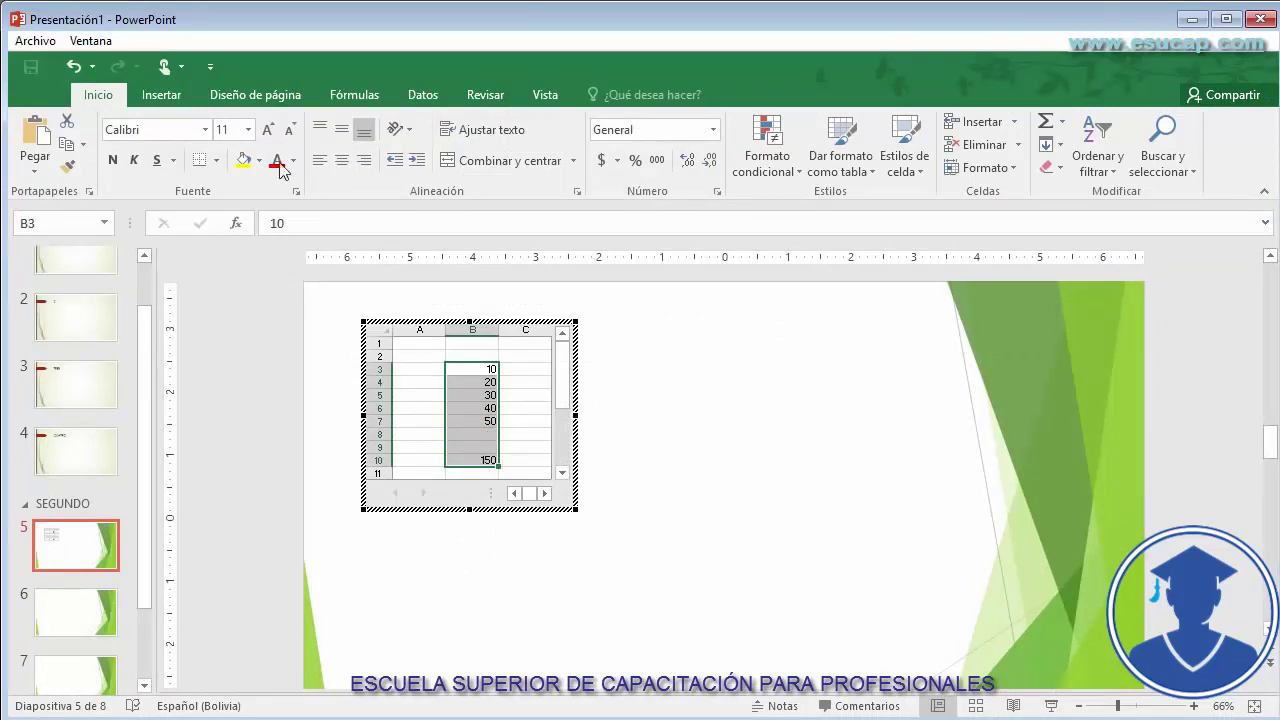
{"action": "left_click", "coordinate": [247, 133]}
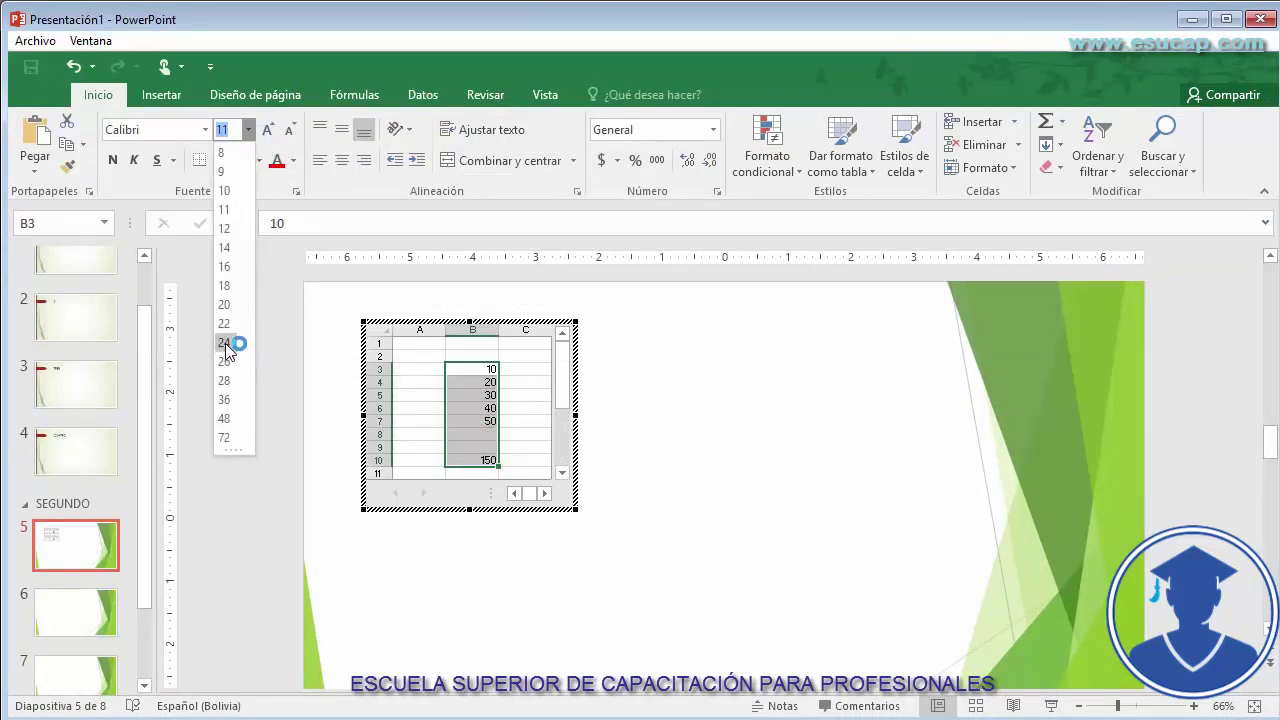
{"action": "left_click", "coordinate": [228, 286]}
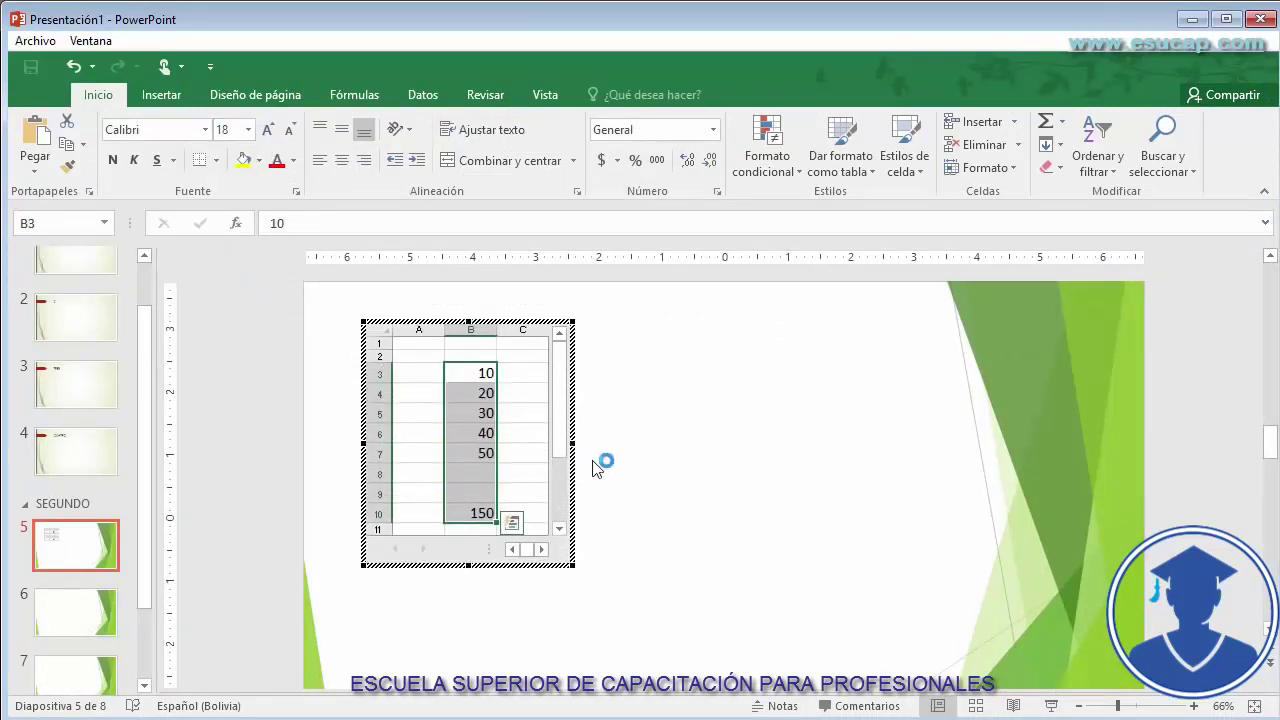
{"action": "left_click", "coordinate": [866, 440]}
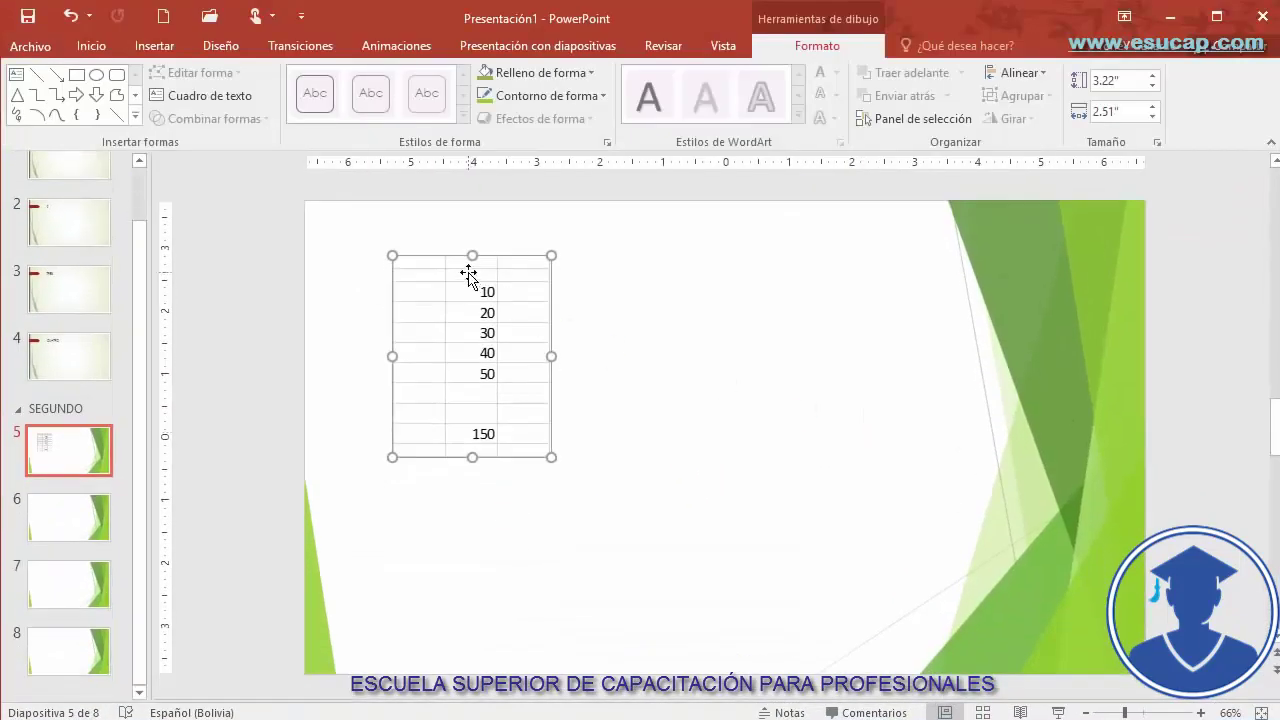
Delete the embedded Excel worksheet object from slide 5
{"action": "left_click", "coordinate": [757, 460]}
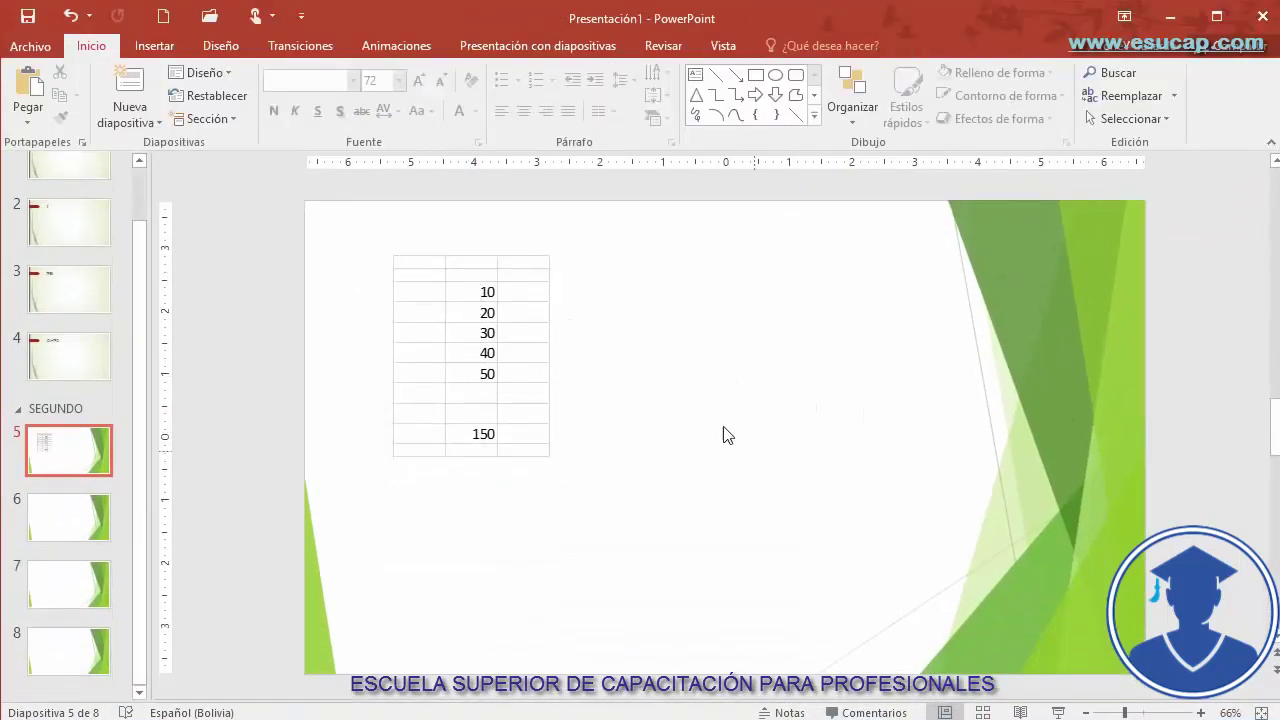
{"action": "left_click", "coordinate": [536, 258]}
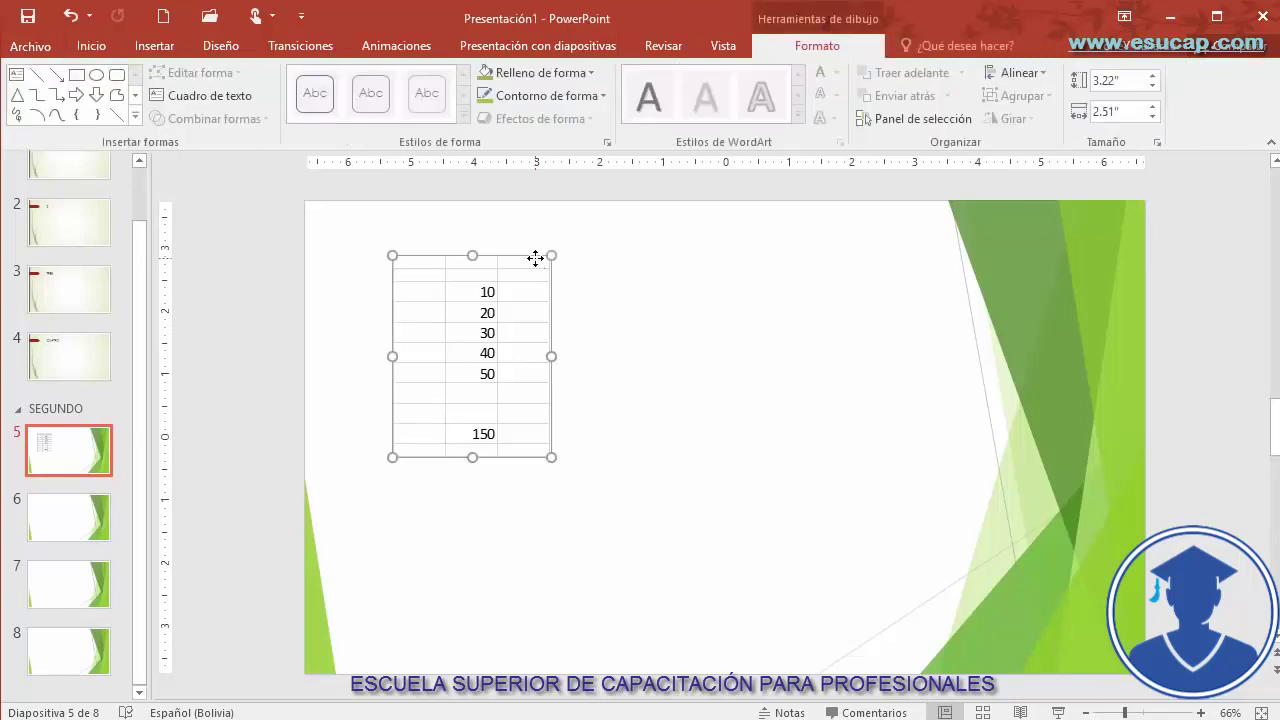
{"action": "key", "text": "Delete"}
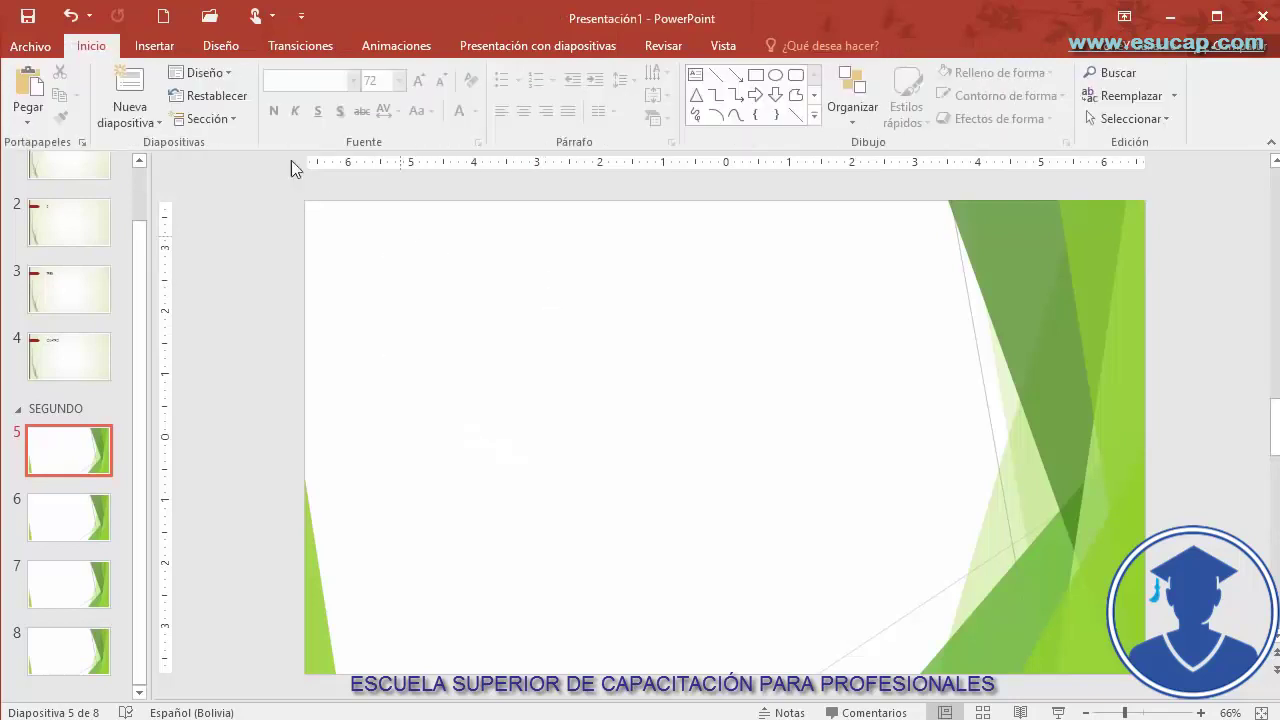
Insert a table with 4 columns and 4 rows on slide 5
{"action": "left_click", "coordinate": [157, 47]}
{"action": "left_click", "coordinate": [104, 95]}
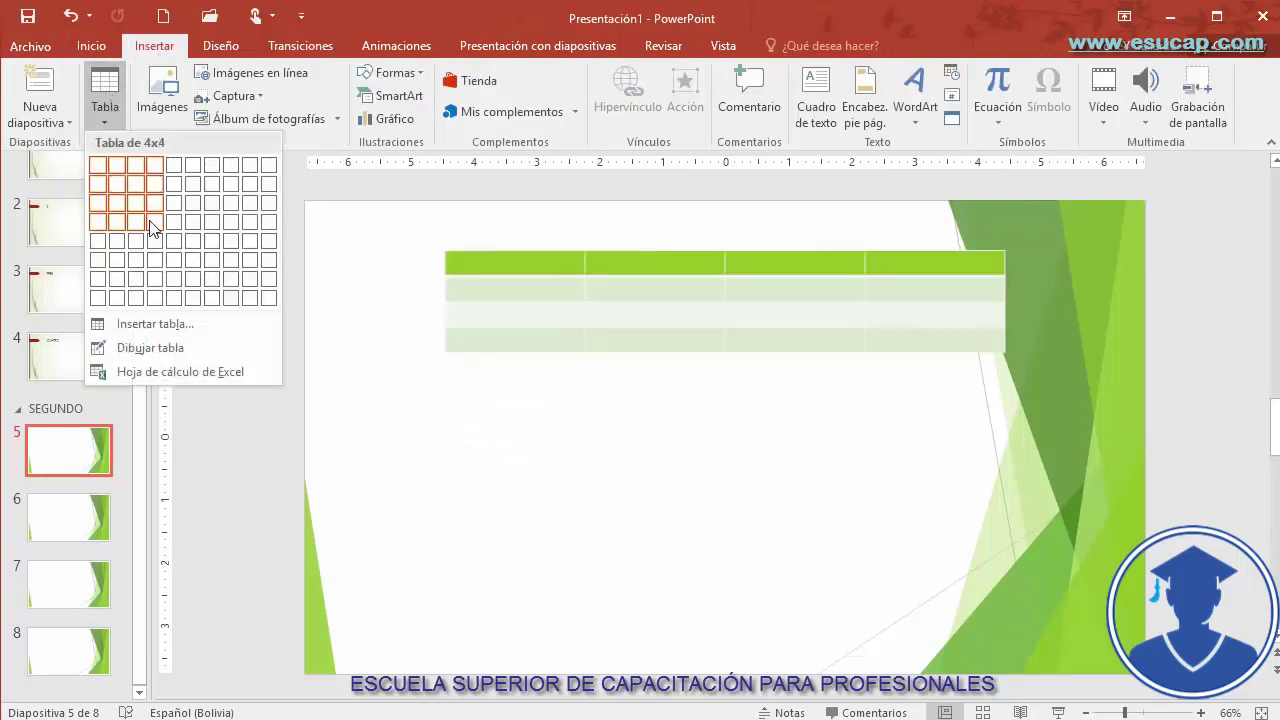
{"action": "left_click", "coordinate": [158, 230]}
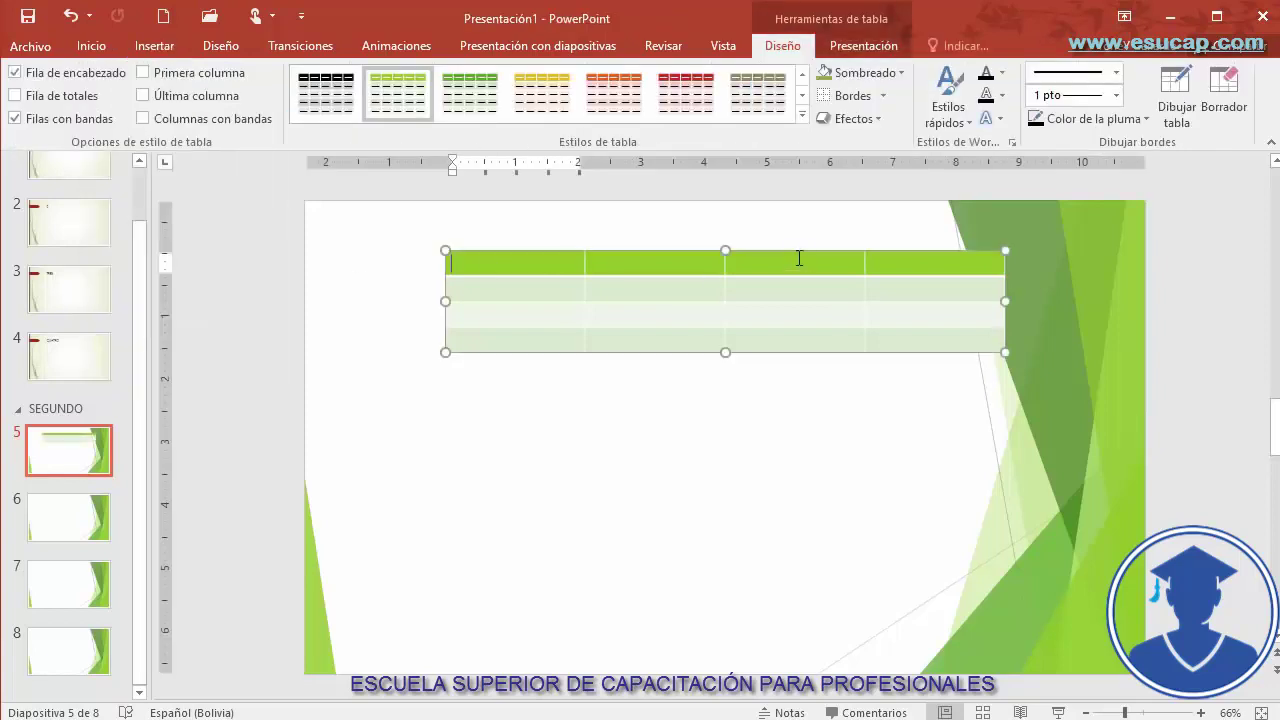
Move the table toward the slide's left side and stretch it downward to a height of about 3 inches
{"action": "left_click_drag", "start_coordinate": [794, 251], "coordinate": [717, 270]}
{"action": "left_click_drag", "start_coordinate": [648, 371], "coordinate": [648, 460]}
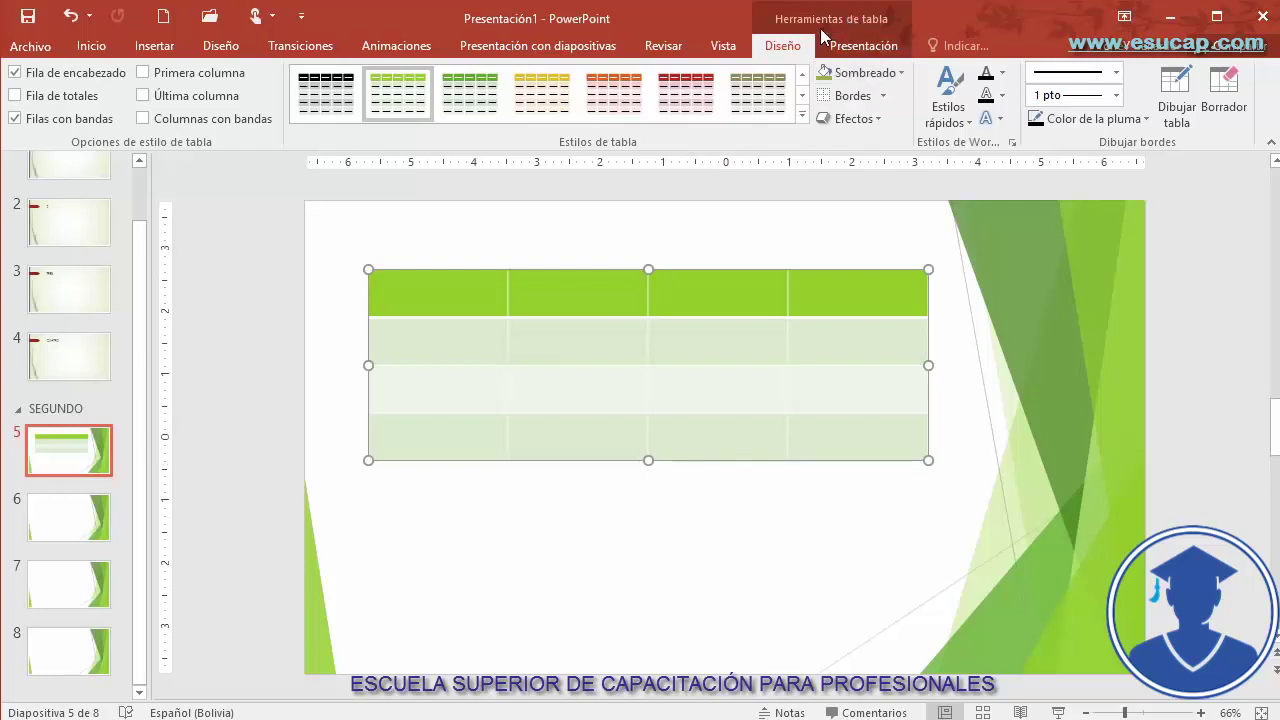
Turn the table's header row formatting off and back on, and enable the total row
{"action": "left_click", "coordinate": [864, 46]}
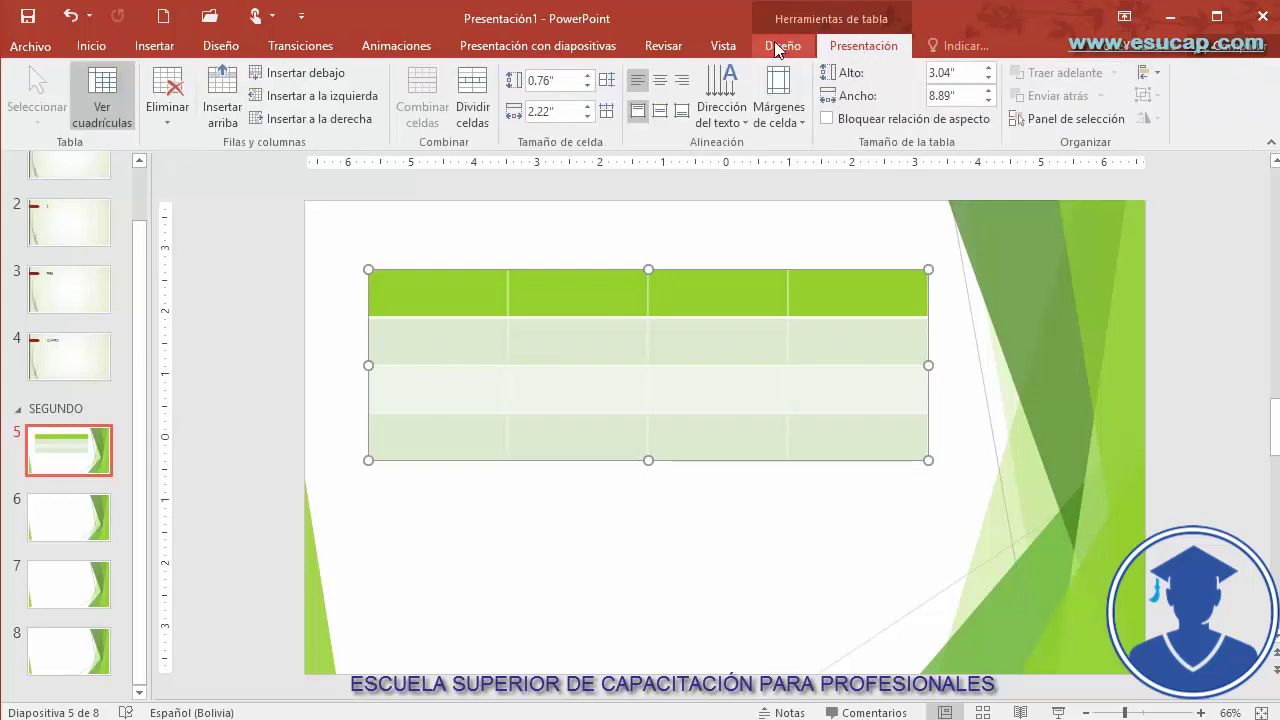
{"action": "left_click", "coordinate": [776, 47]}
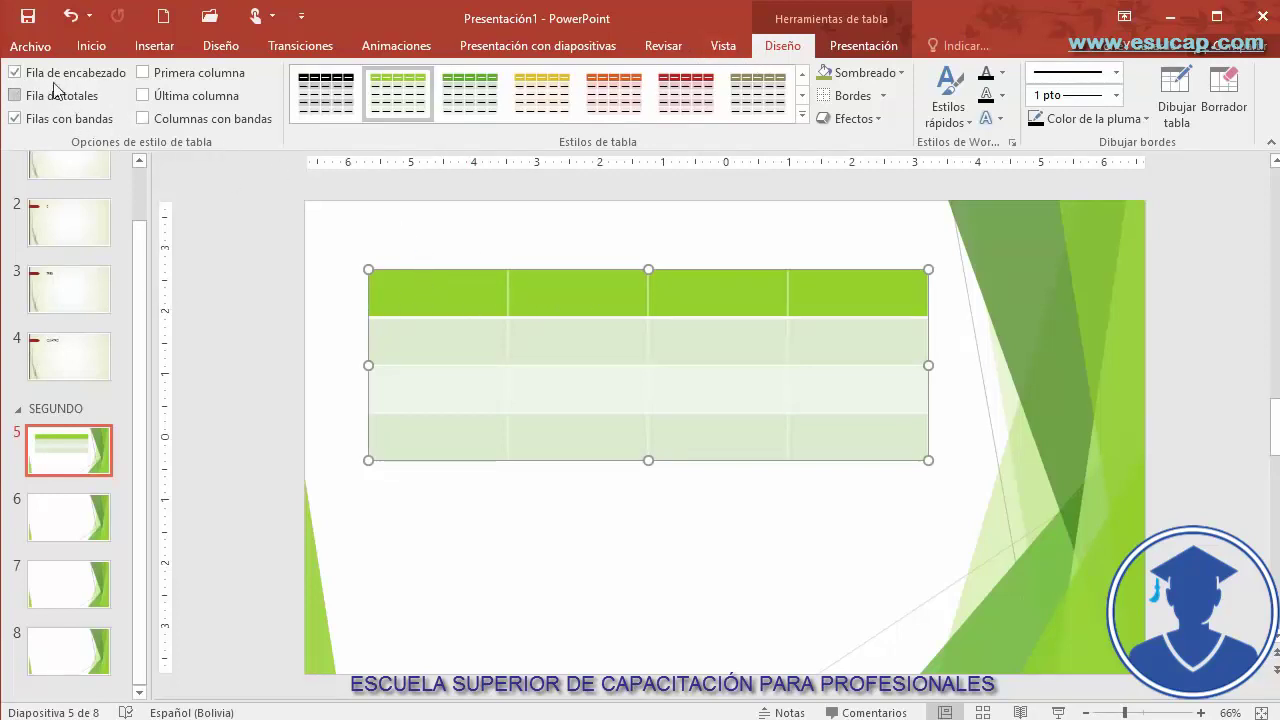
{"action": "left_click", "coordinate": [14, 73]}
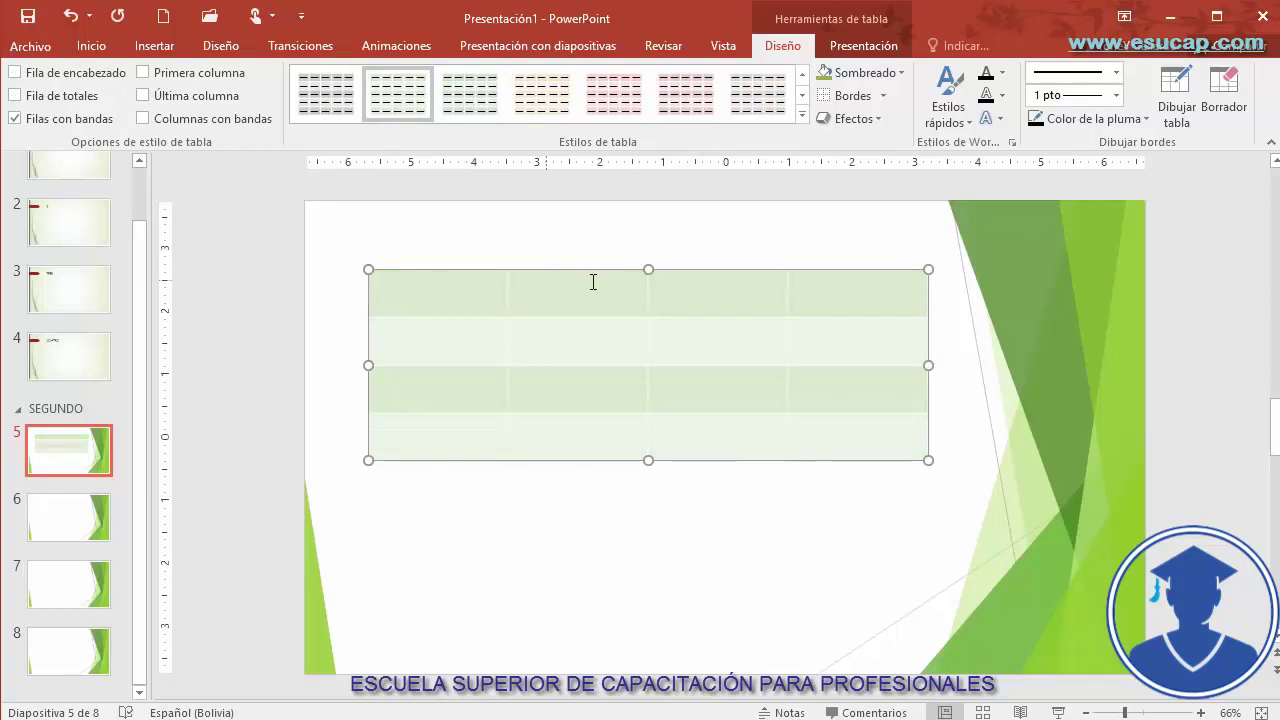
{"action": "left_click", "coordinate": [14, 73]}
{"action": "left_click", "coordinate": [14, 96]}
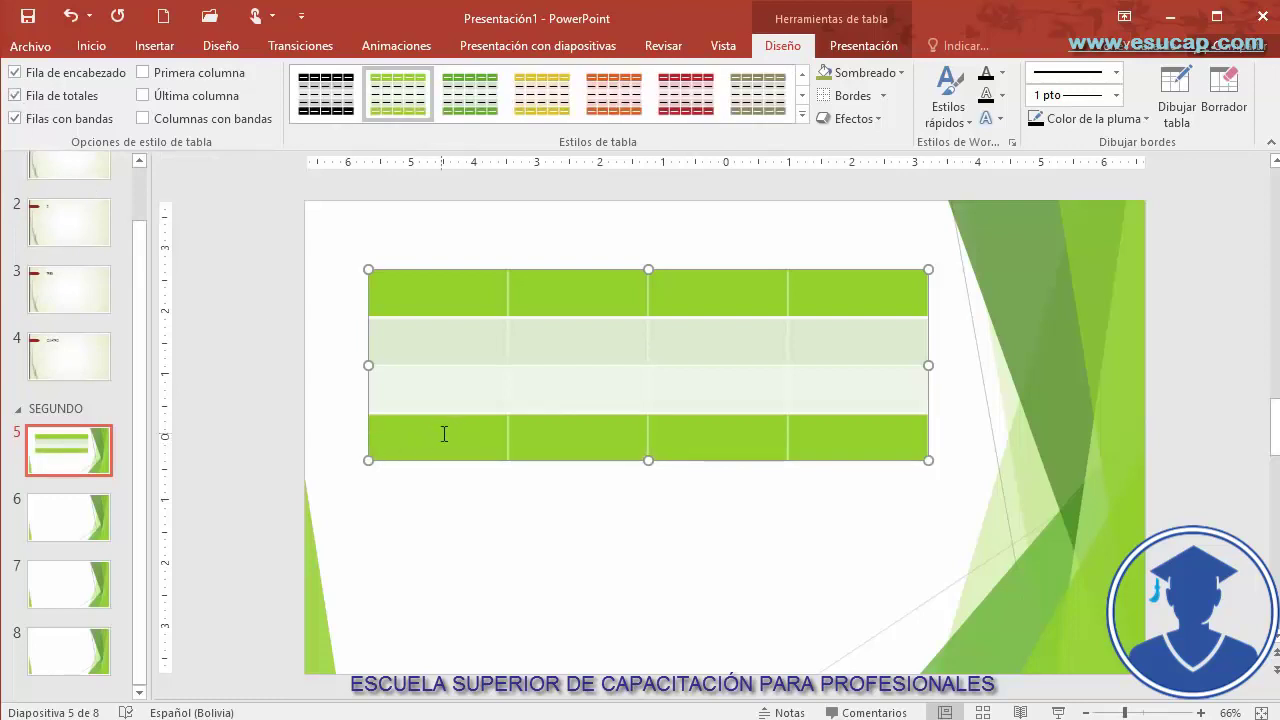
Enter the headings LUNES, MARTES, MIERCOLES and JUEVES across the table's header row
{"action": "left_click", "coordinate": [460, 300]}
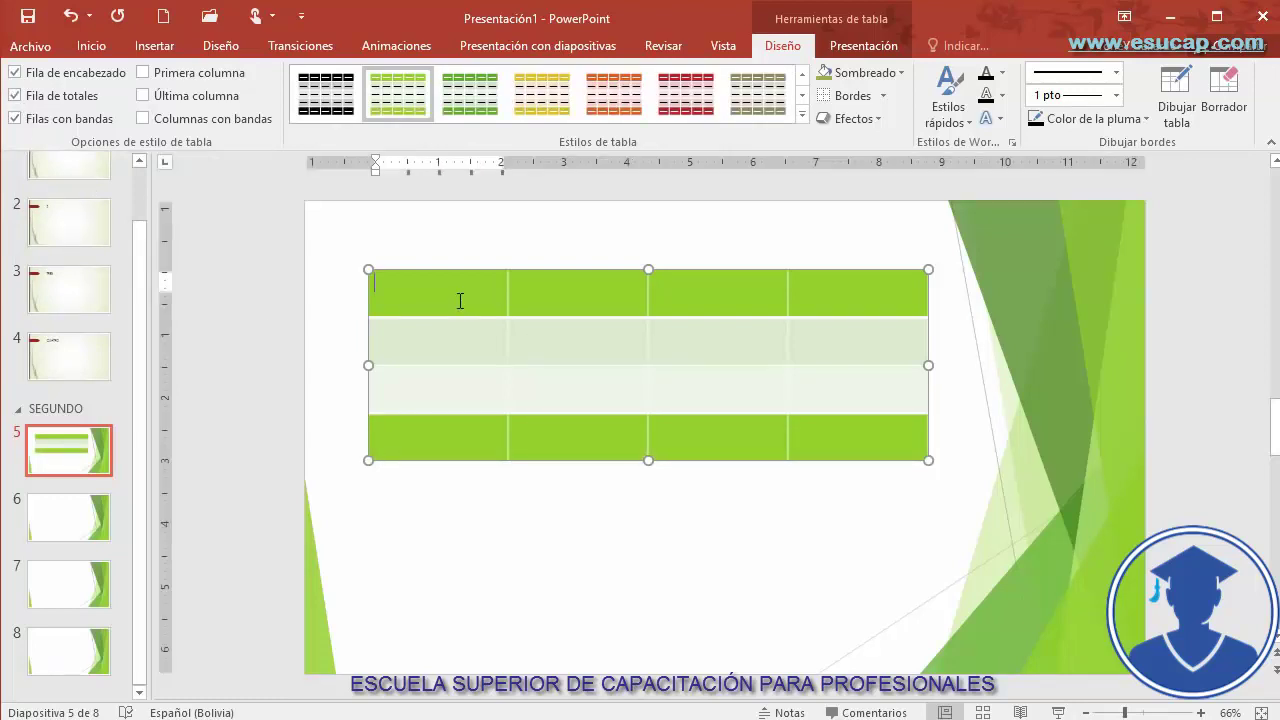
{"action": "type", "text": "LUNES"}
{"action": "key", "text": "Tab"}
{"action": "type", "text": "MAR"}
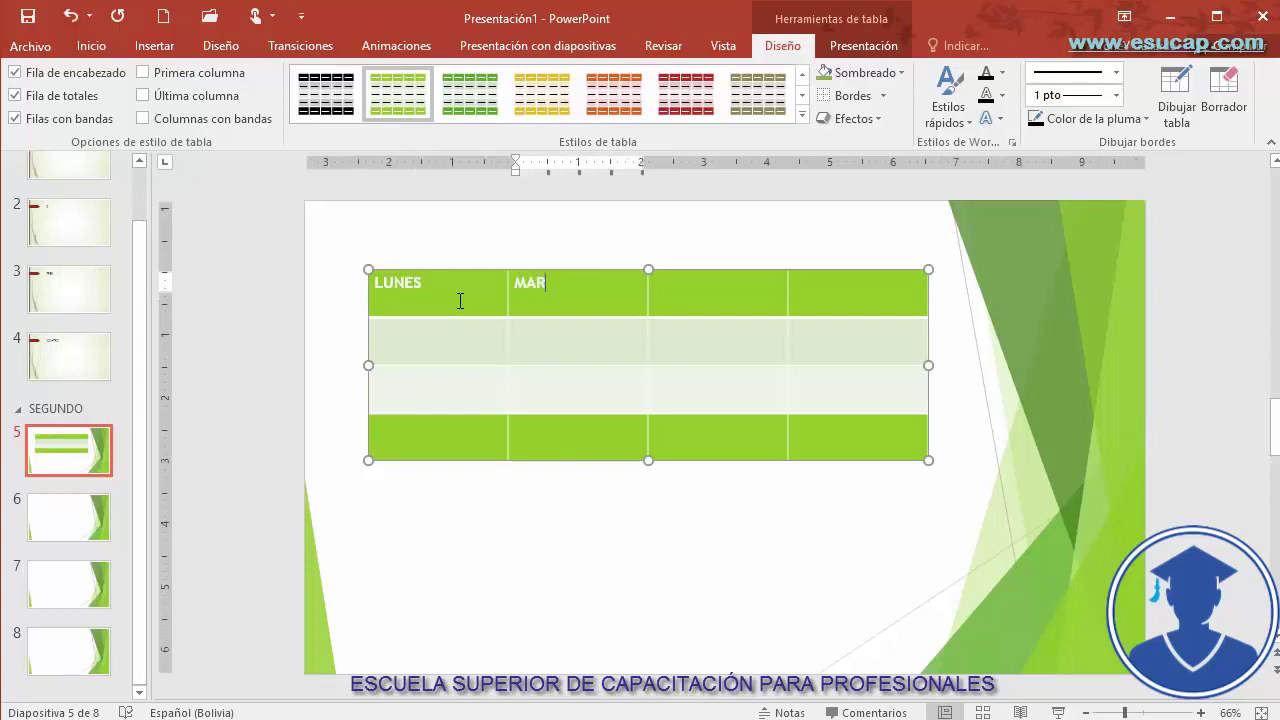
{"action": "type", "text": "TES"}
{"action": "key", "text": "Tab"}
{"action": "type", "text": "MIERCOL"}
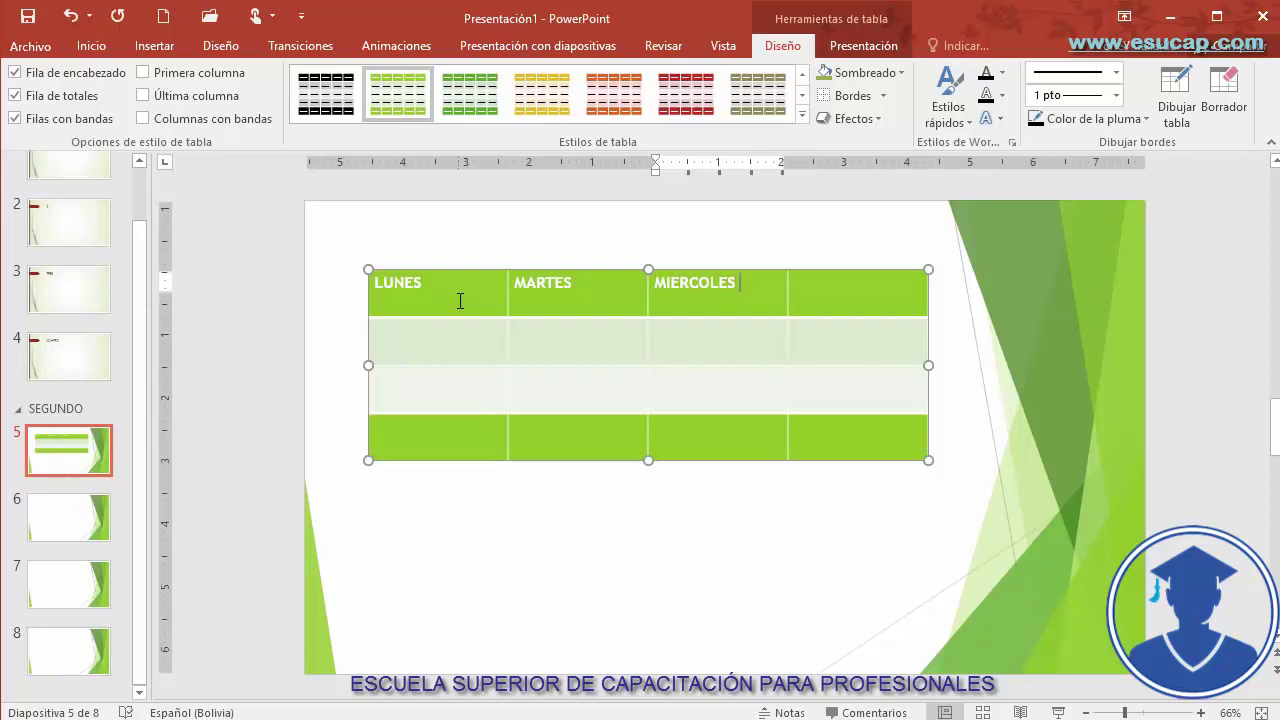
{"action": "key", "text": "Tab"}
{"action": "type", "text": "J"}
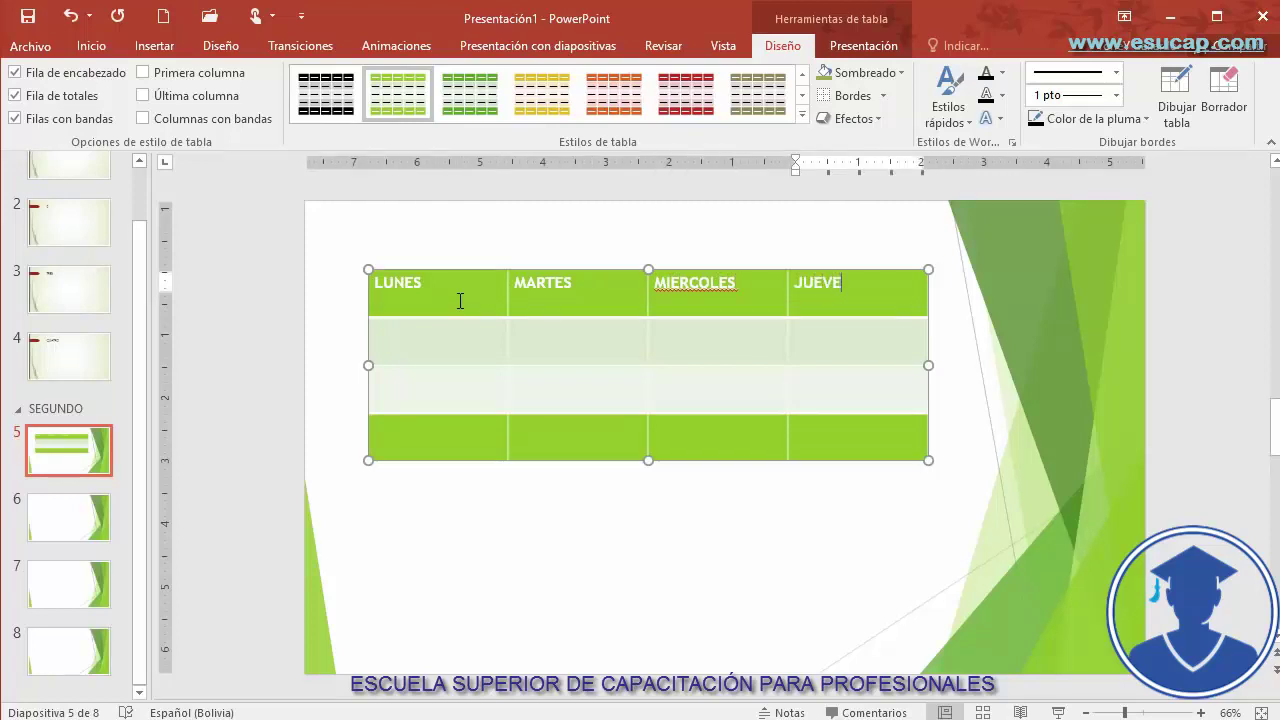
Fill the LUNES column with 20 and 50, and enter 70 in its total row
{"action": "left_click", "coordinate": [422, 337]}
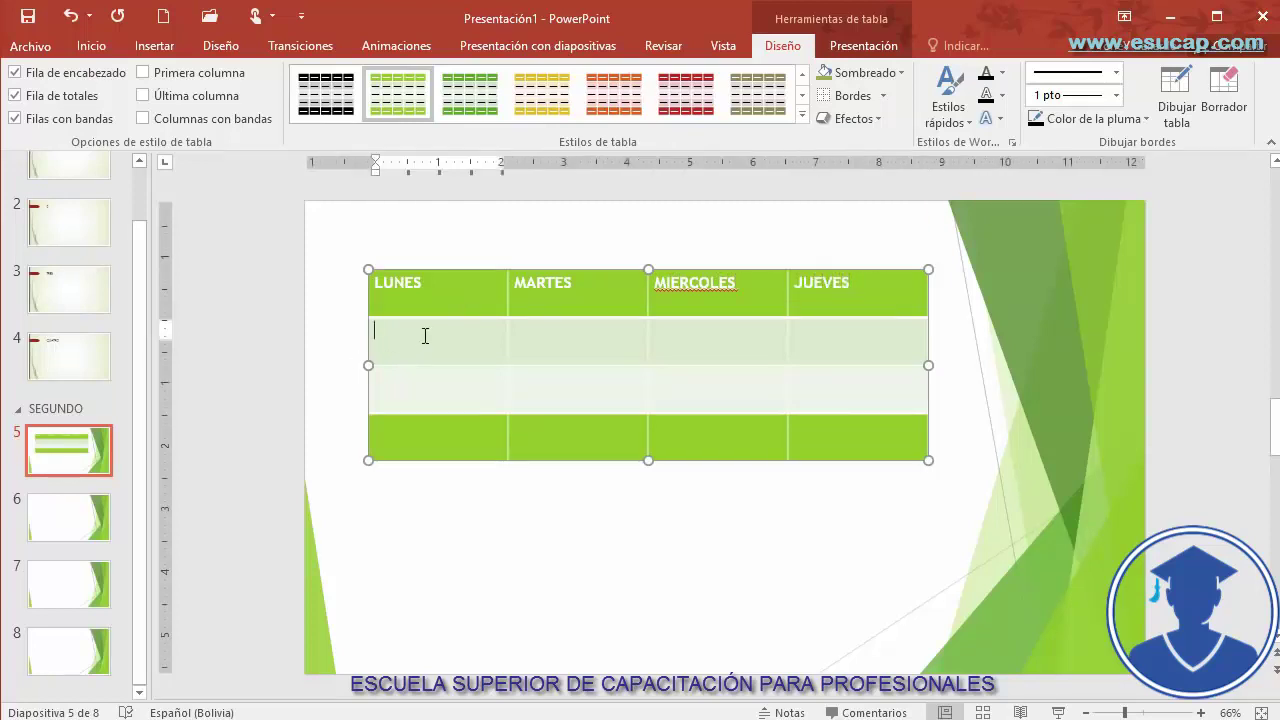
{"action": "key", "text": "Down"}
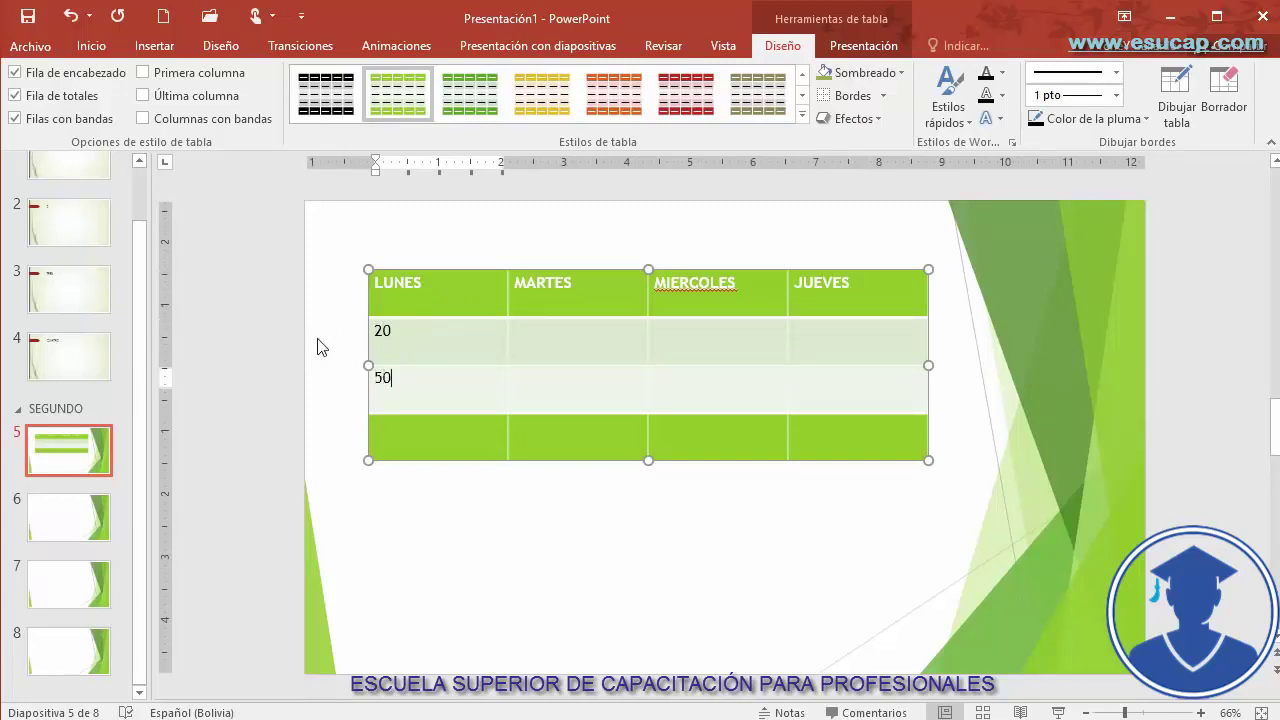
{"action": "type", "text": "70"}
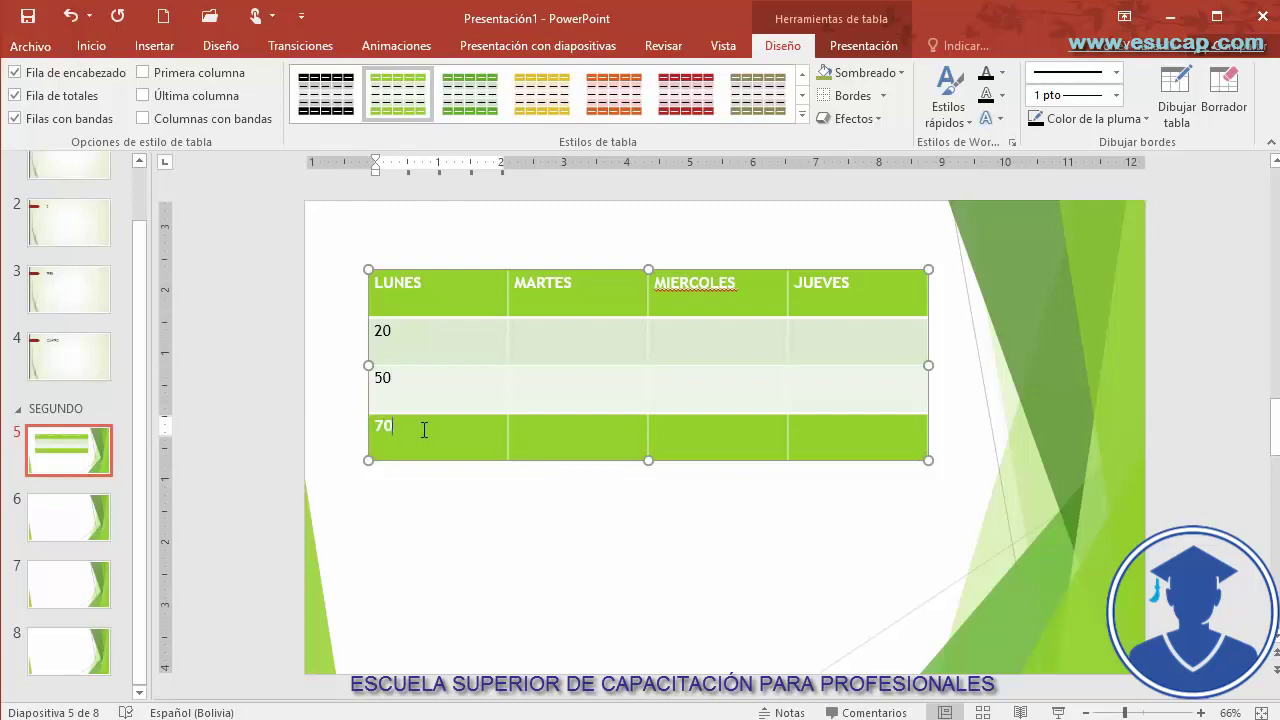
Fill the MARTES column with 10 and 15, and enter 25 in its total row
{"action": "left_click", "coordinate": [550, 337]}
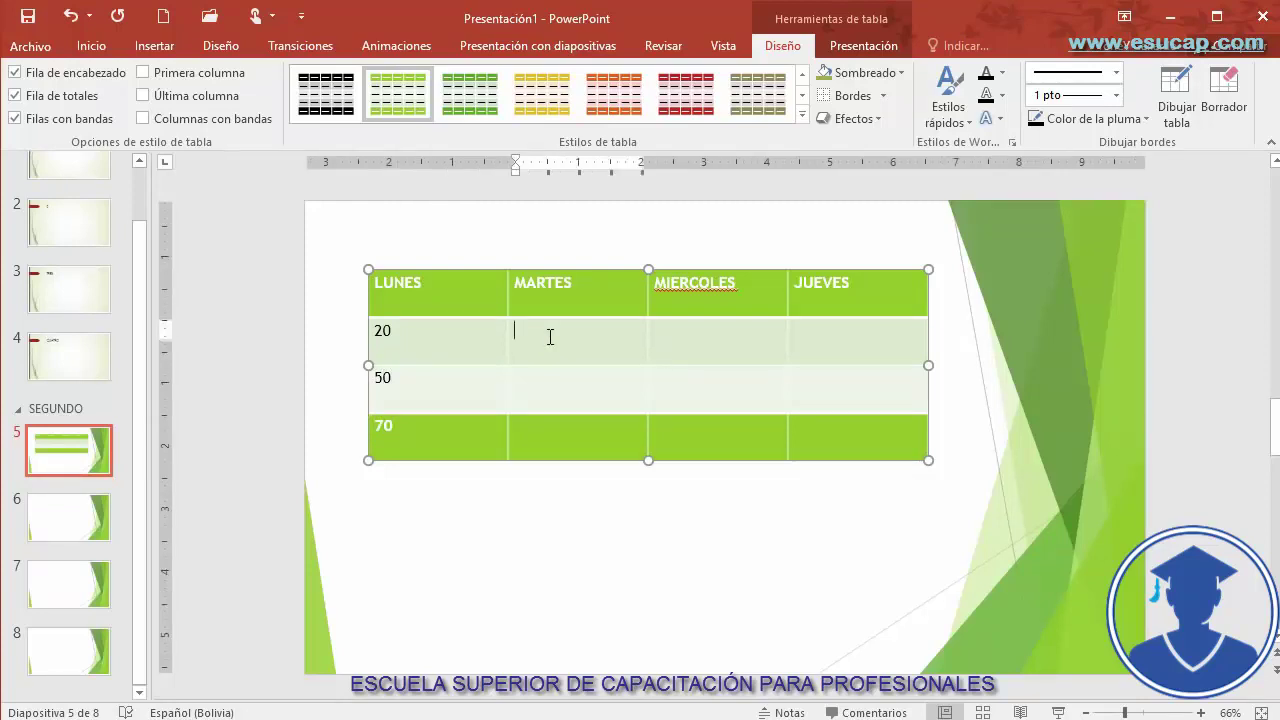
{"action": "key", "text": "Down"}
{"action": "type", "text": "15"}
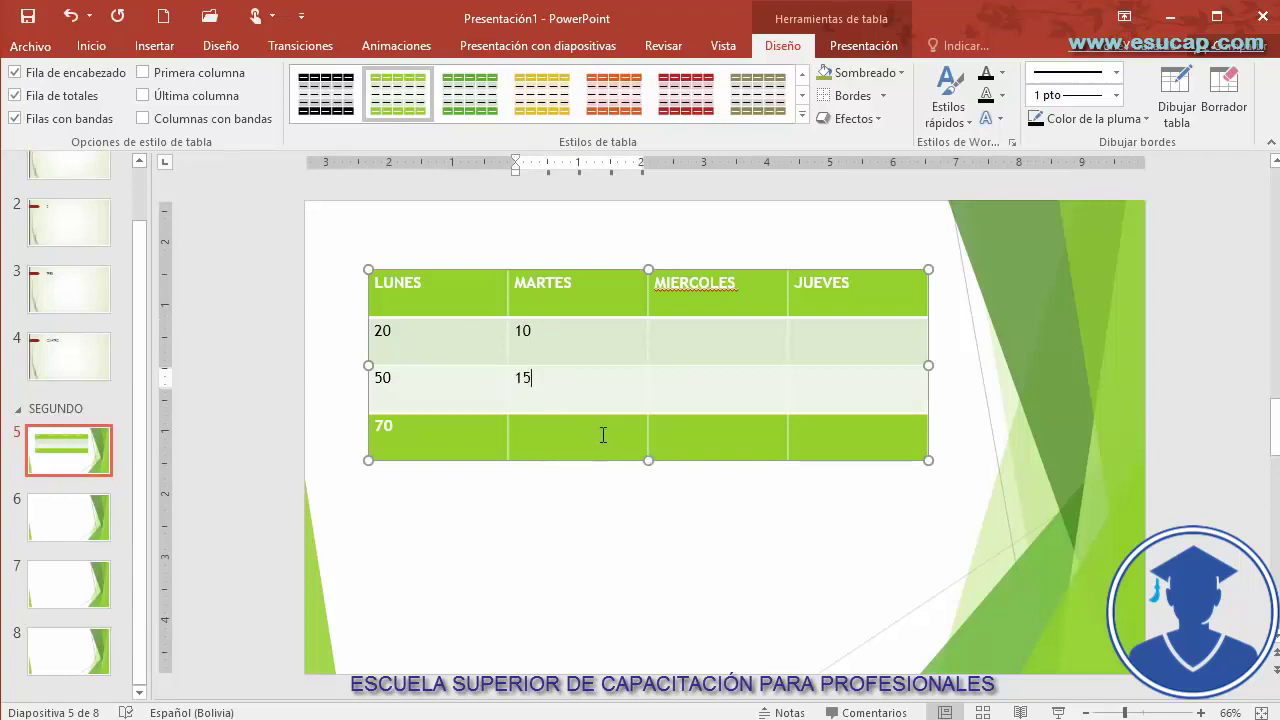
{"action": "key", "text": "Down"}
{"action": "type", "text": "25"}
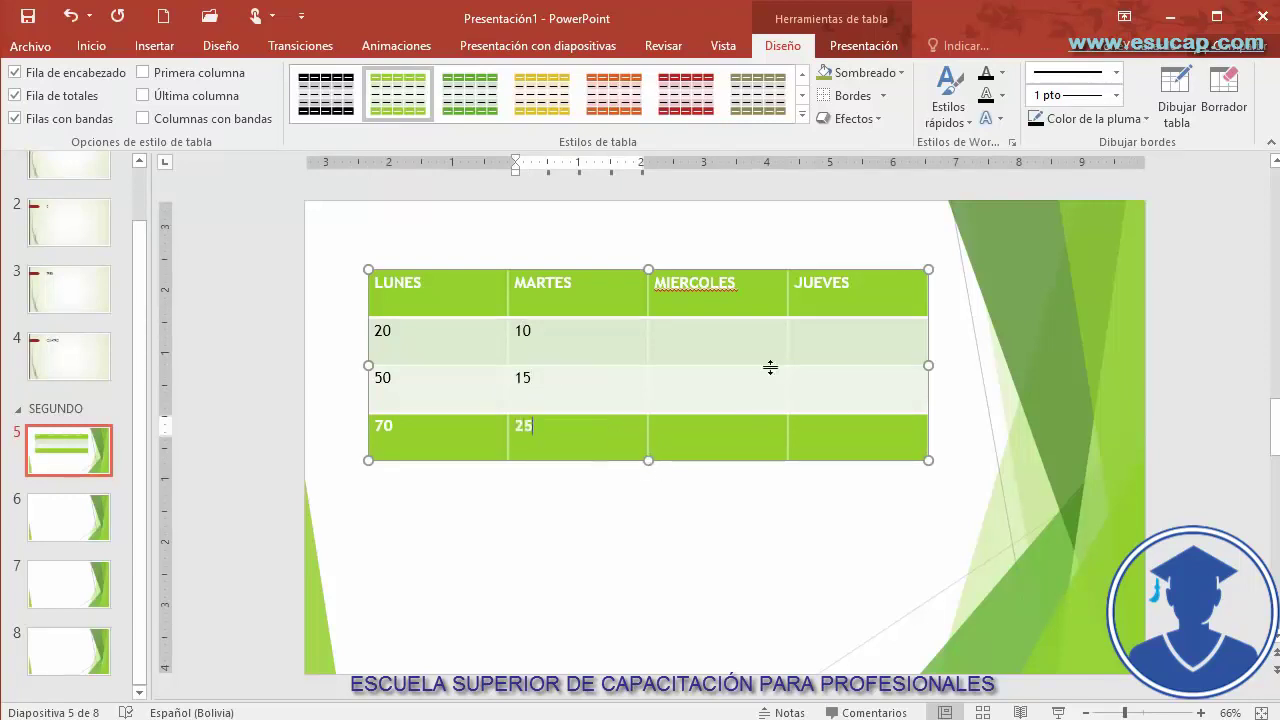
Fill the MIERCOLES column with 60 and 20, and enter 80 in its total row
{"action": "left_click", "coordinate": [745, 342]}
{"action": "type", "text": "6"}
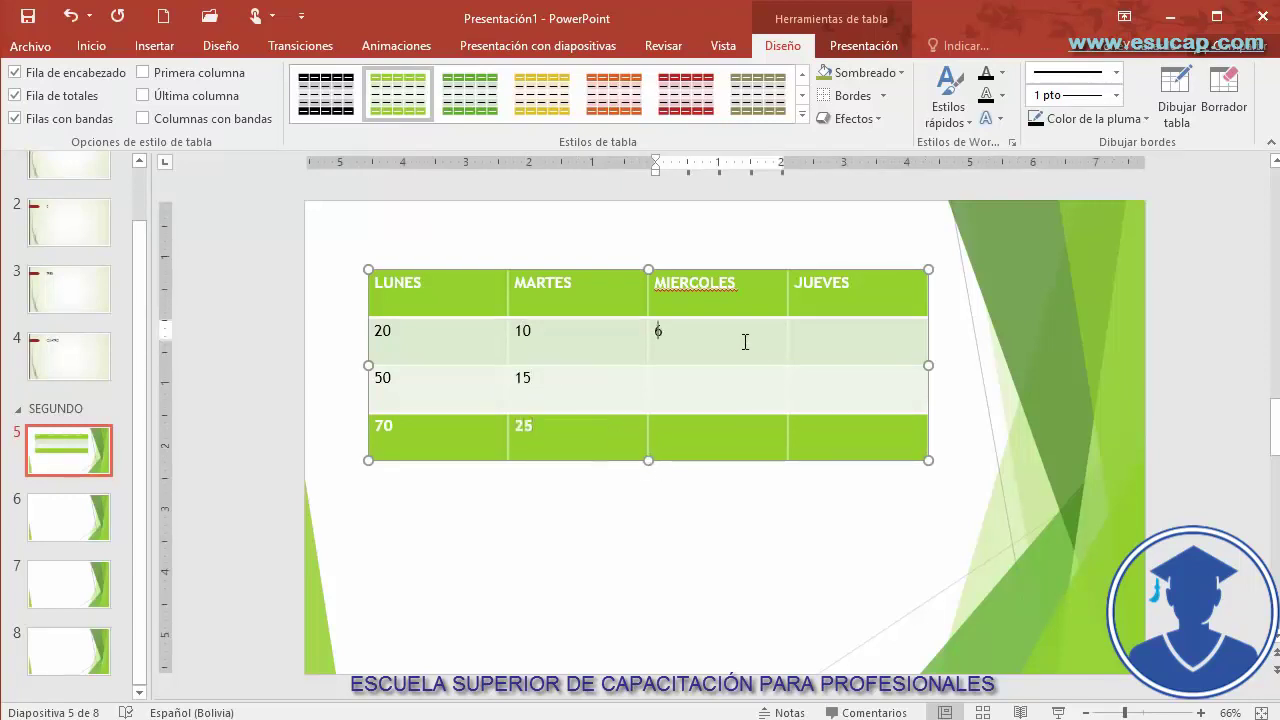
{"action": "type", "text": "0"}
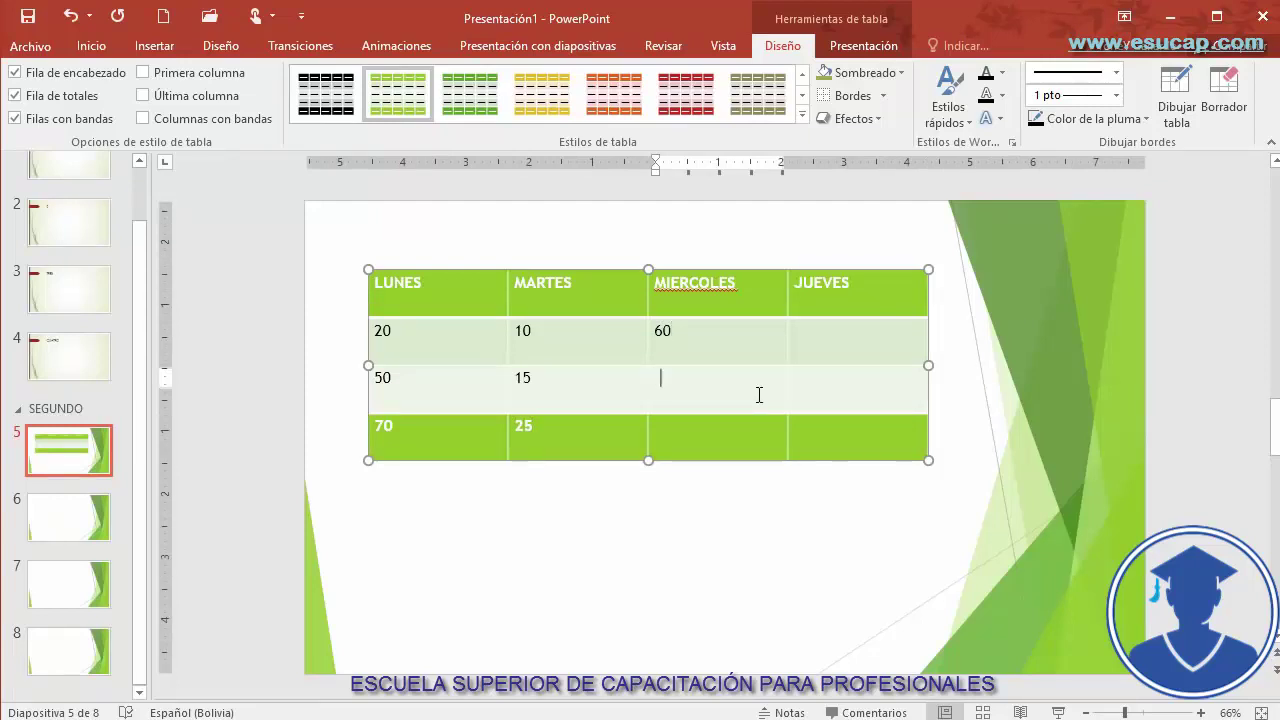
{"action": "left_click", "coordinate": [759, 395]}
{"action": "type", "text": "20"}
{"action": "left_click", "coordinate": [715, 436]}
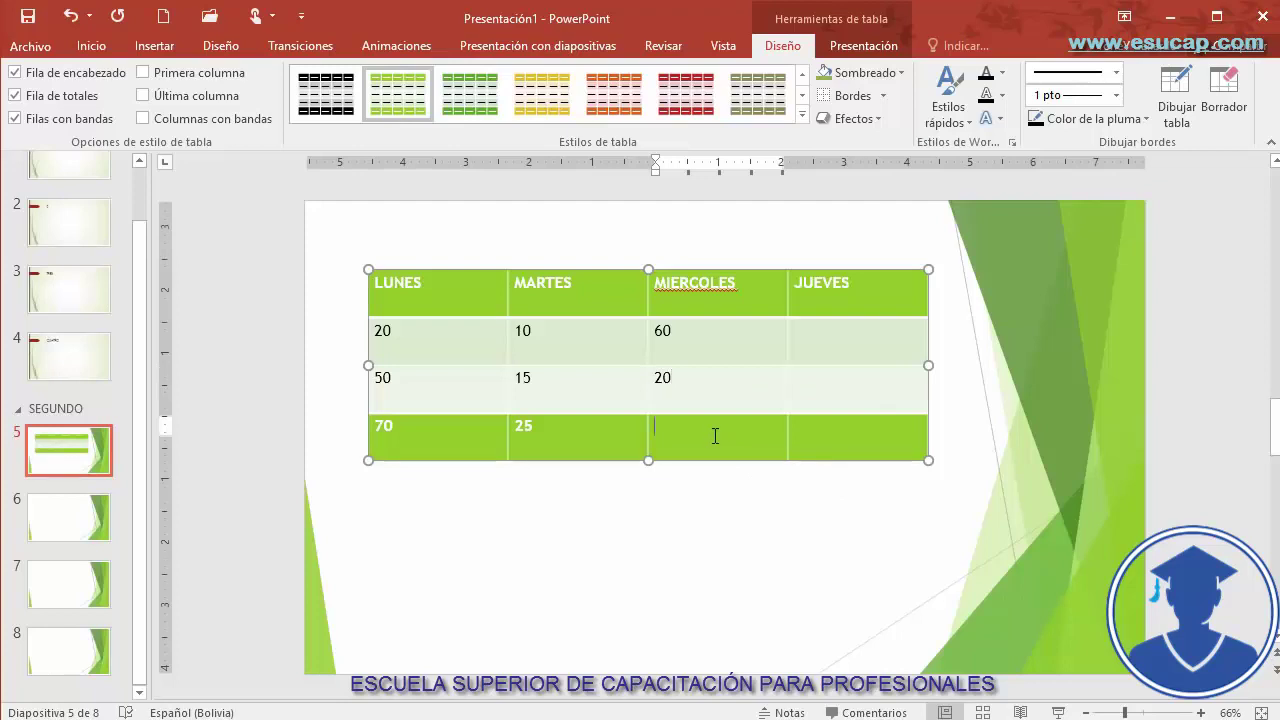
{"action": "type", "text": "3"}
Fill the JUEVES column with 45 and 15, and enter 60 in its total row
{"action": "left_click", "coordinate": [878, 335]}
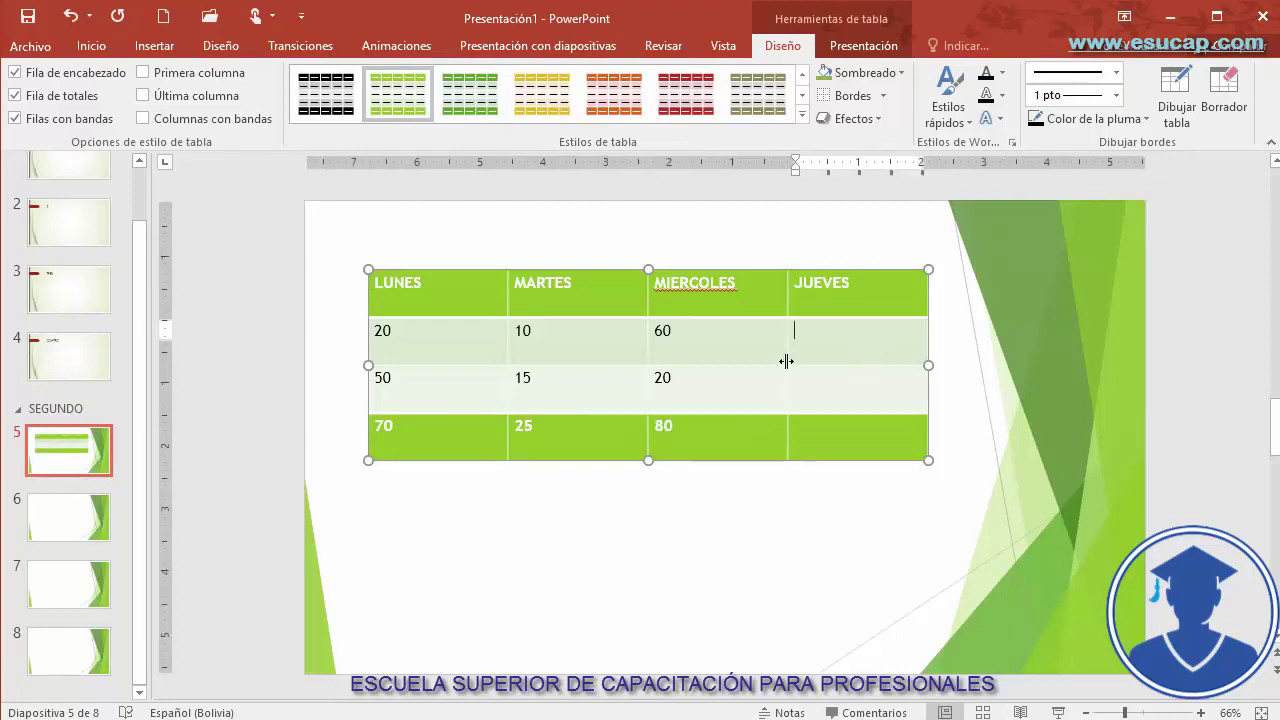
{"action": "type", "text": "45"}
{"action": "left_click", "coordinate": [861, 397]}
{"action": "type", "text": "5"}
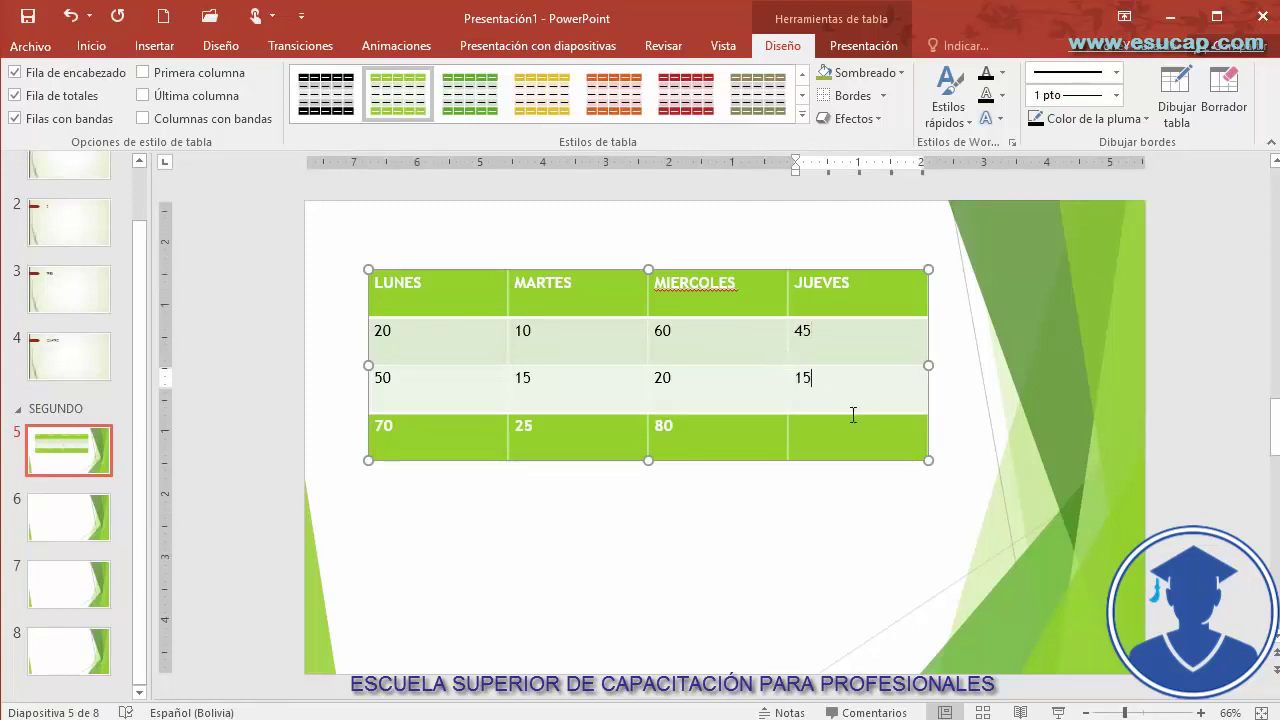
{"action": "left_click", "coordinate": [846, 443]}
{"action": "type", "text": "60"}
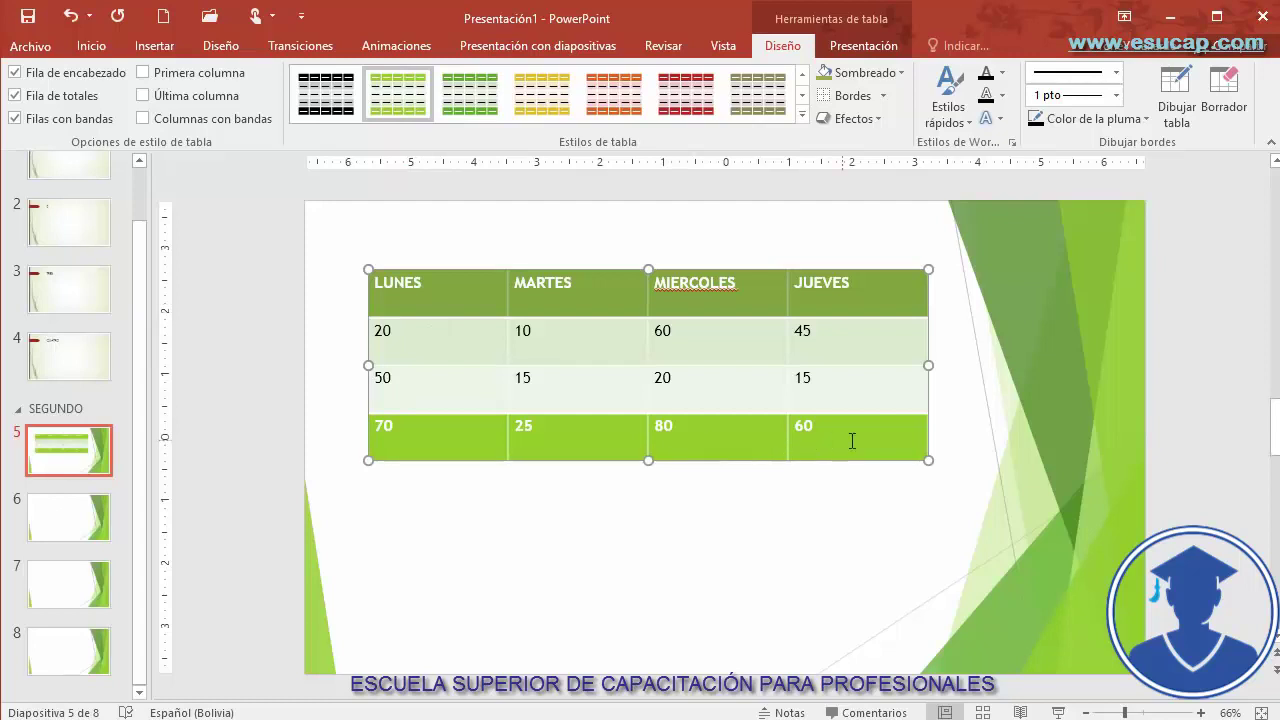
Correct the misspelled MIERCOLES heading to the suggested MIÉRCOLES
{"action": "right_click", "coordinate": [716, 294]}
{"action": "left_click", "coordinate": [768, 300]}
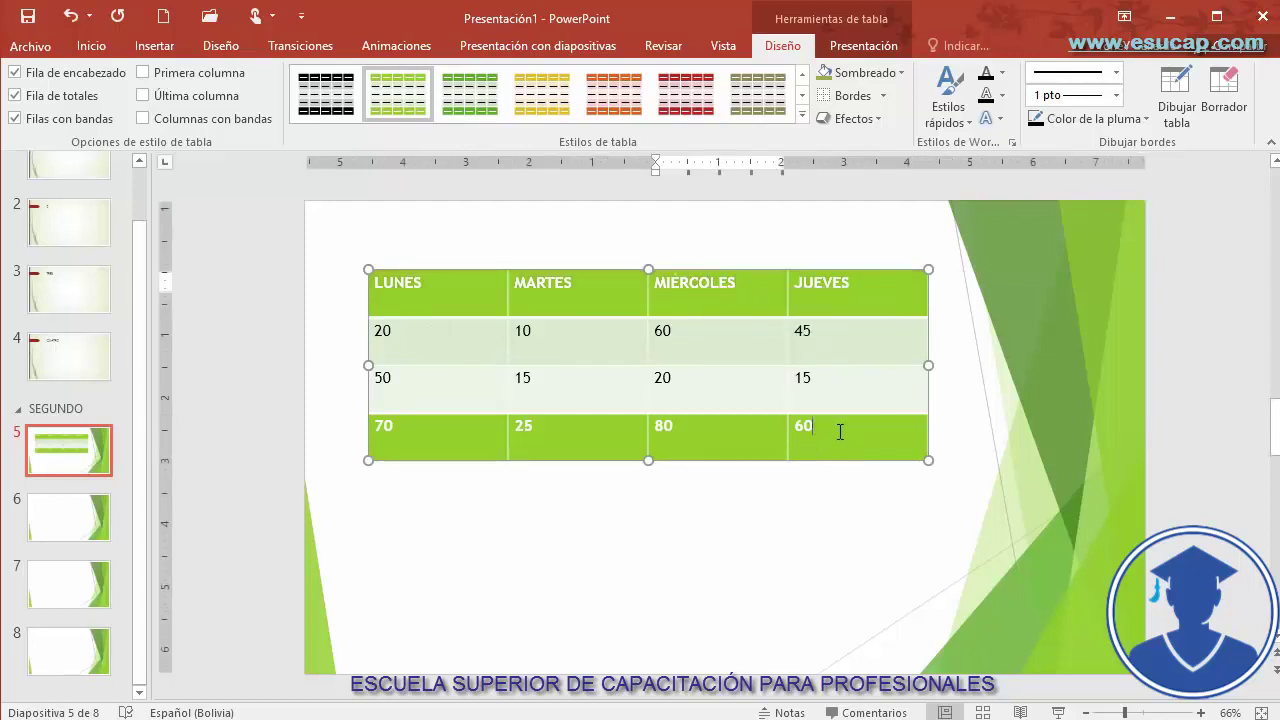
Select the whole table and switch its header row, total row and banded rows off and back on, one option at a time
{"action": "left_click", "coordinate": [447, 431], "text": "shift"}
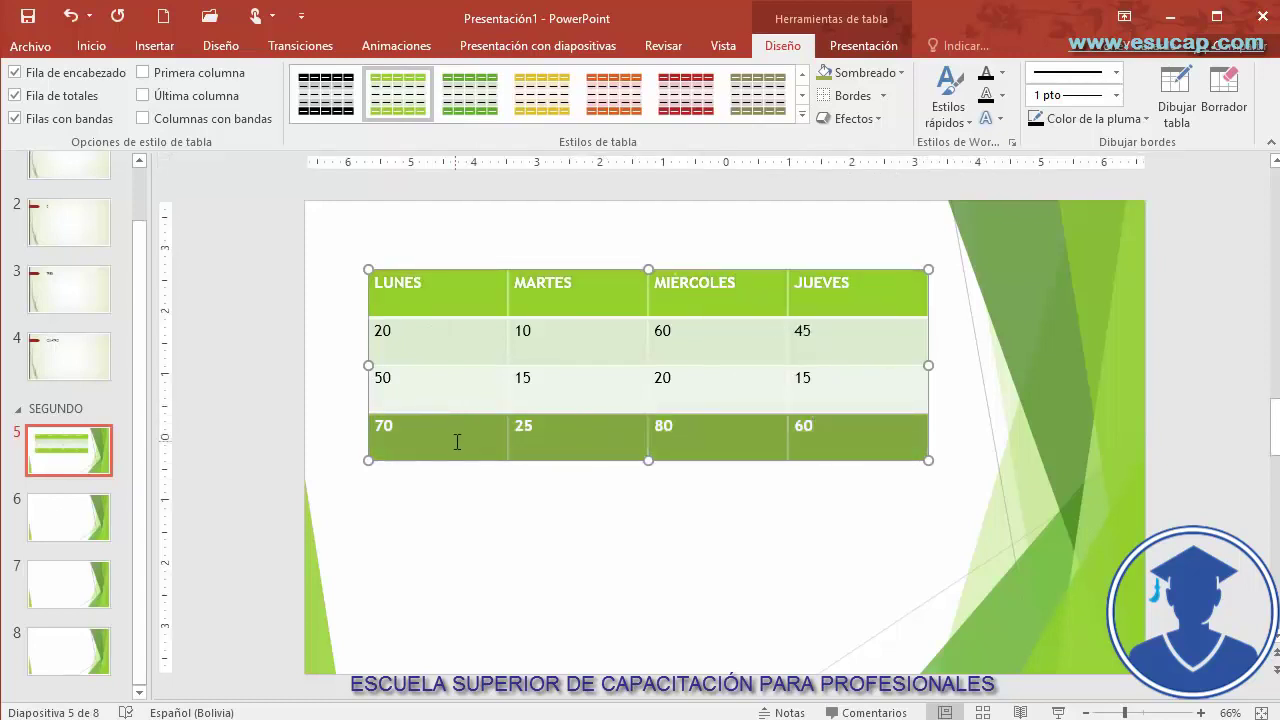
{"action": "left_click", "coordinate": [538, 498]}
{"action": "left_click", "coordinate": [445, 288]}
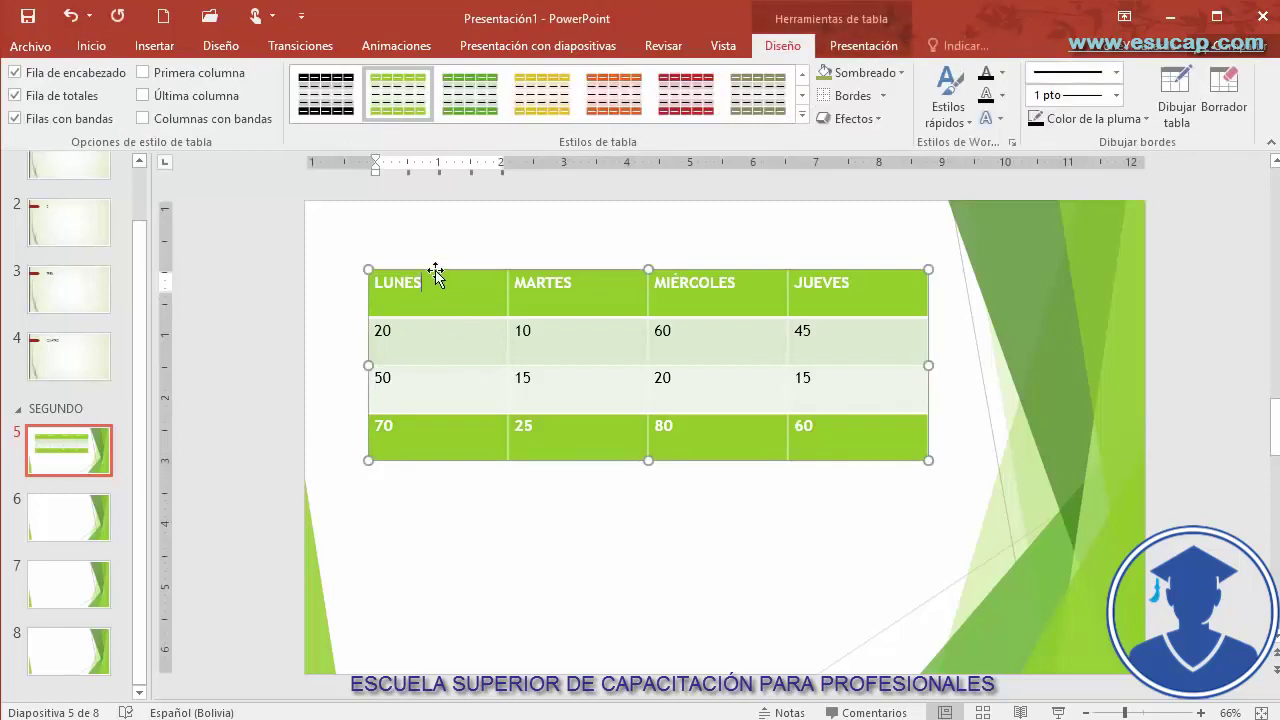
{"action": "left_click", "coordinate": [435, 270]}
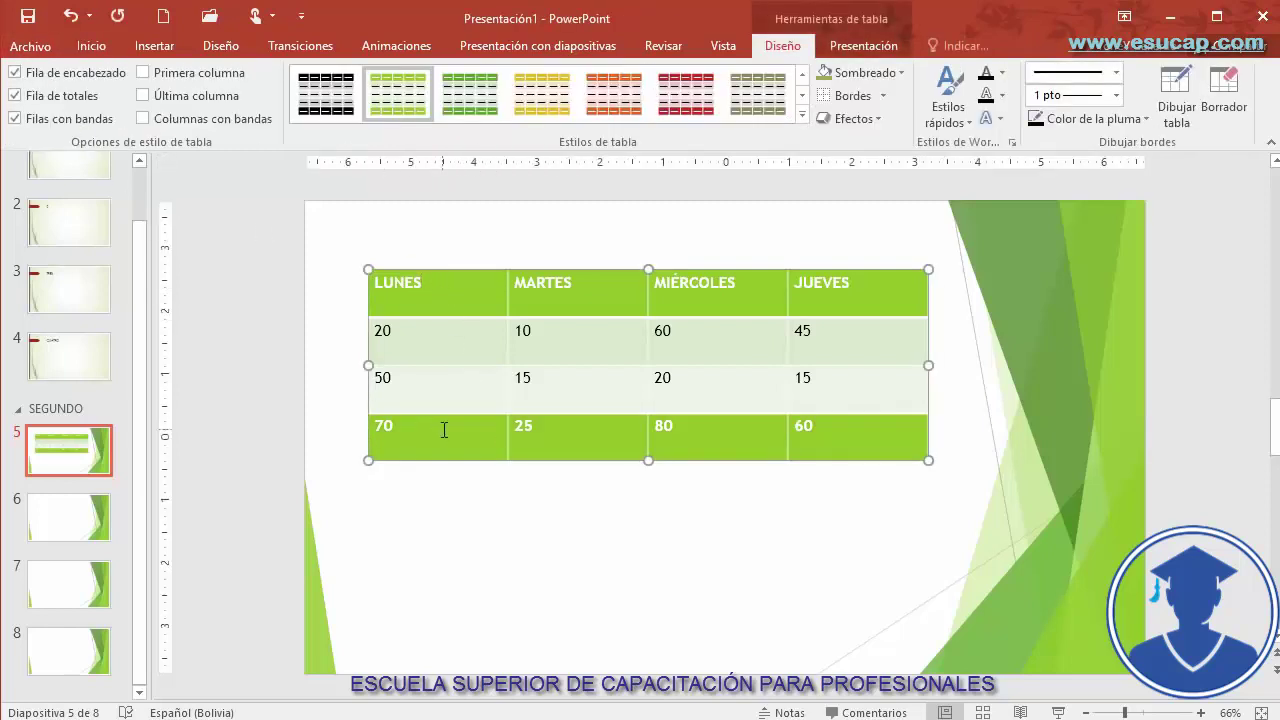
{"action": "left_click", "coordinate": [13, 72]}
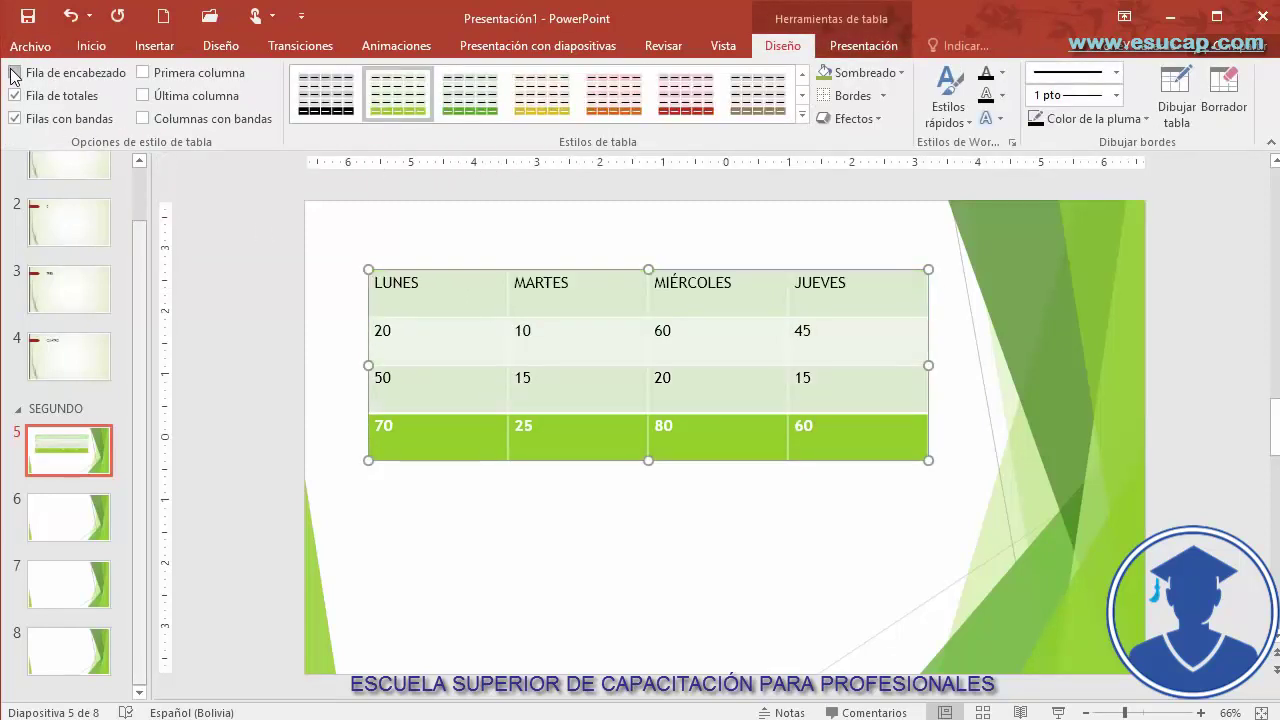
{"action": "left_click", "coordinate": [13, 72]}
{"action": "left_click", "coordinate": [14, 96]}
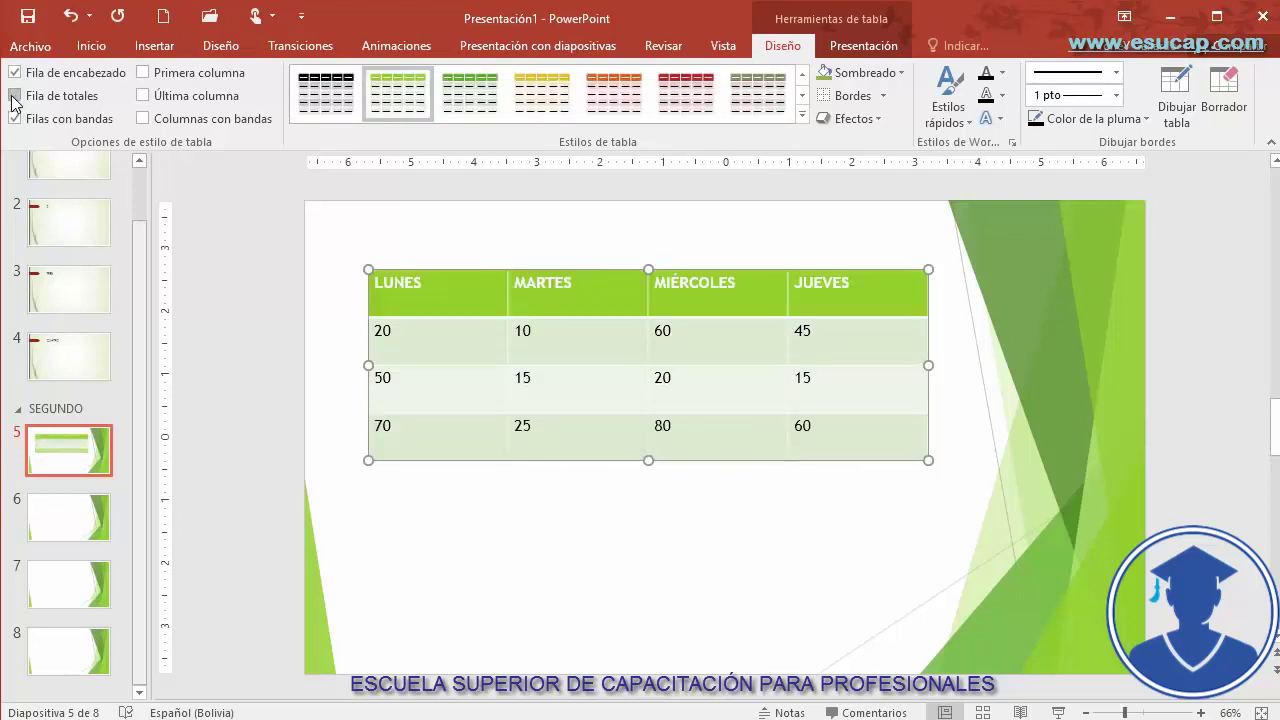
{"action": "left_click", "coordinate": [14, 96]}
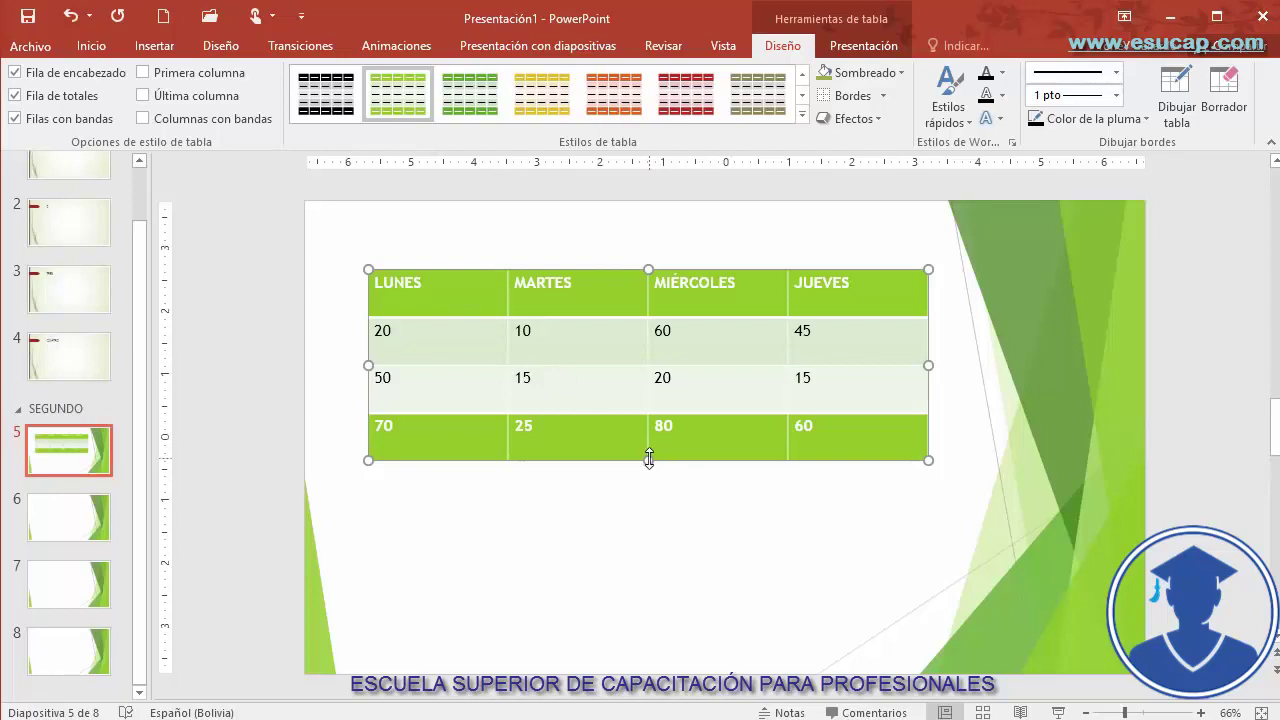
{"action": "left_click", "coordinate": [15, 118]}
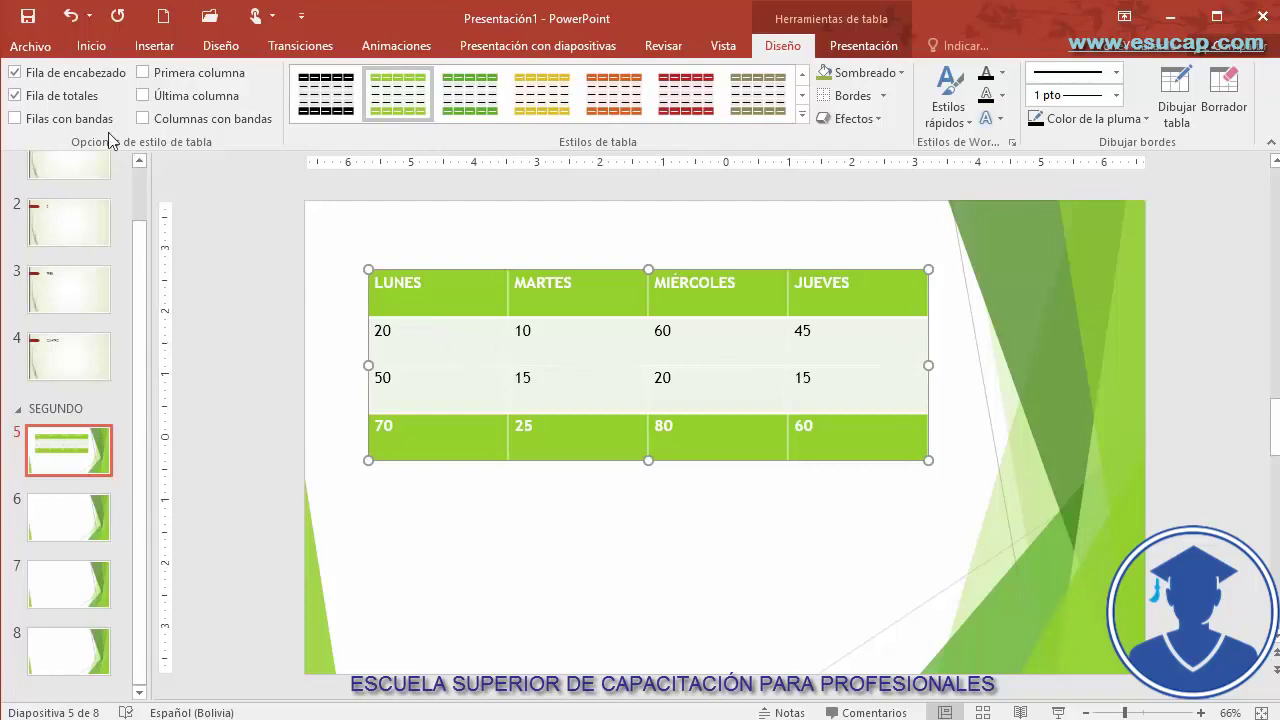
{"action": "left_click", "coordinate": [15, 119]}
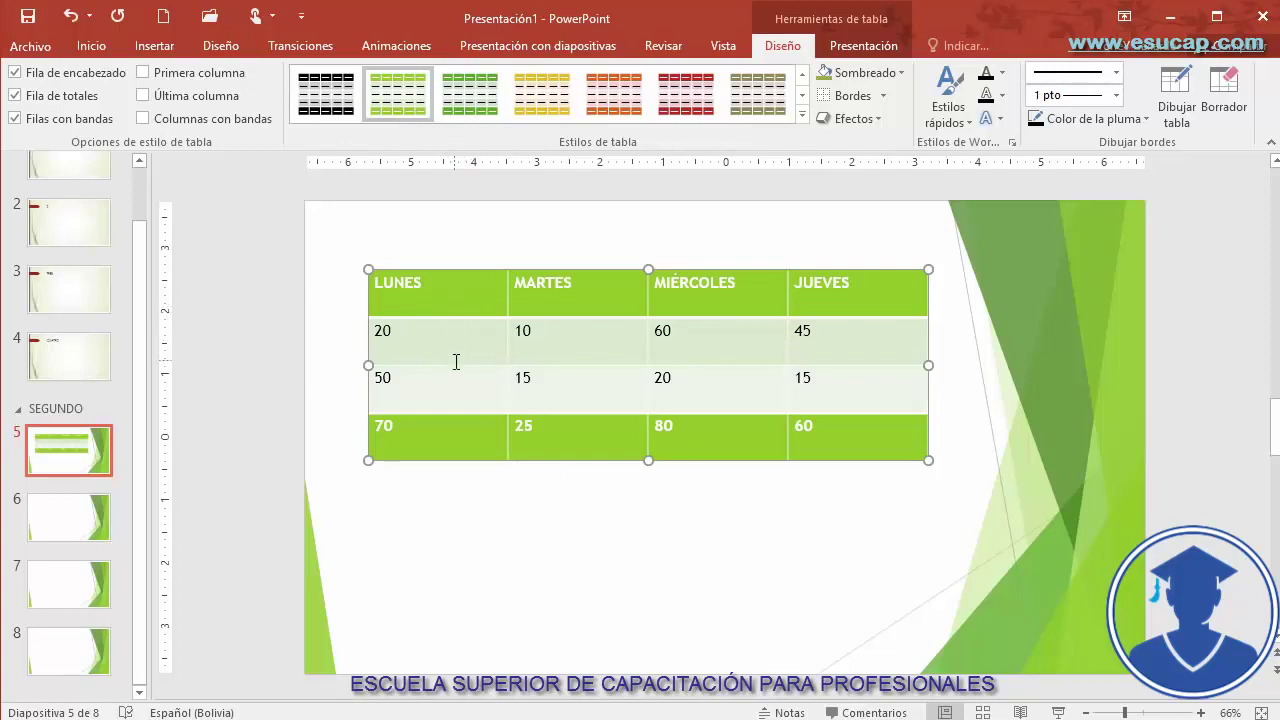
{"action": "double_click", "coordinate": [474, 286]}
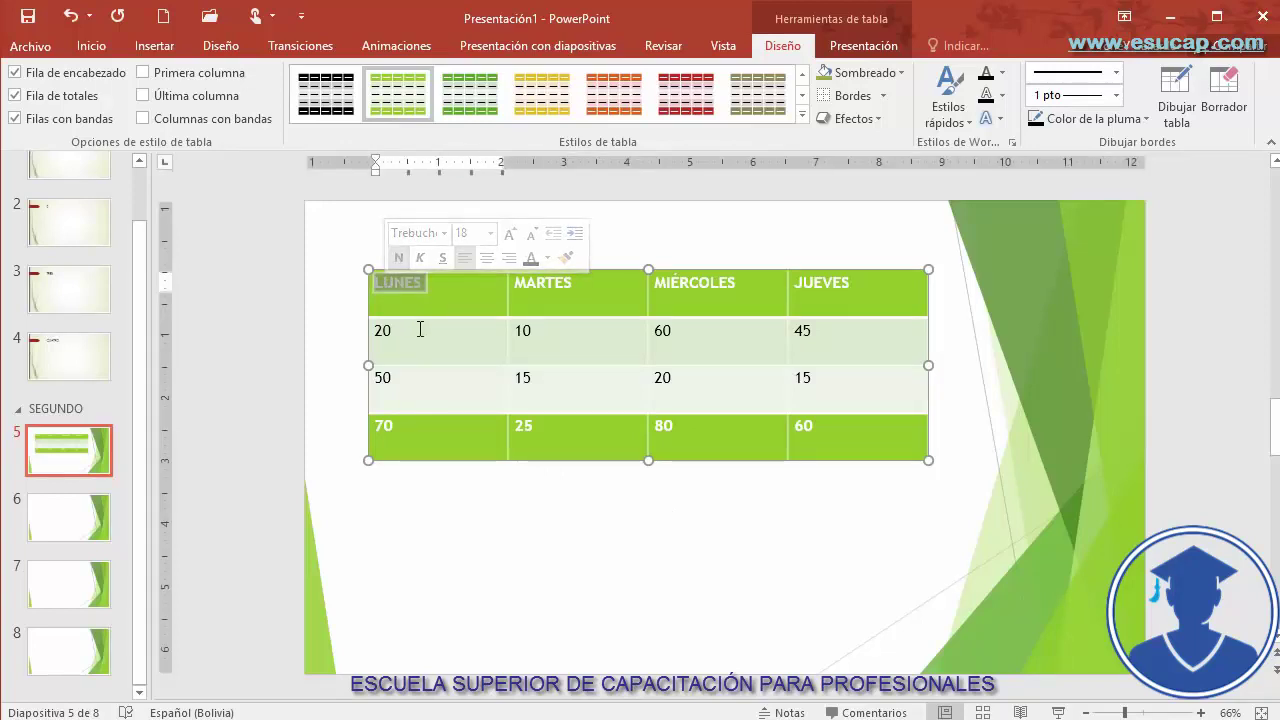
{"action": "double_click", "coordinate": [381, 331]}
{"action": "double_click", "coordinate": [381, 378]}
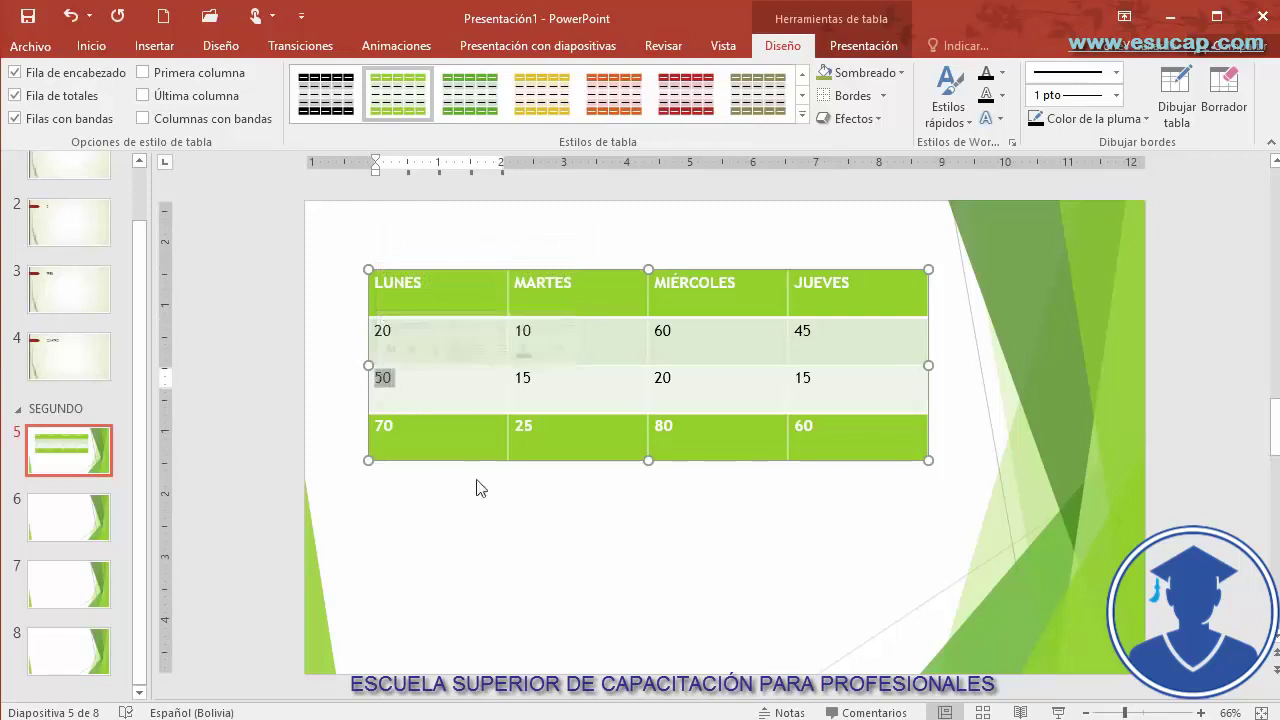
{"action": "left_click", "coordinate": [455, 328]}
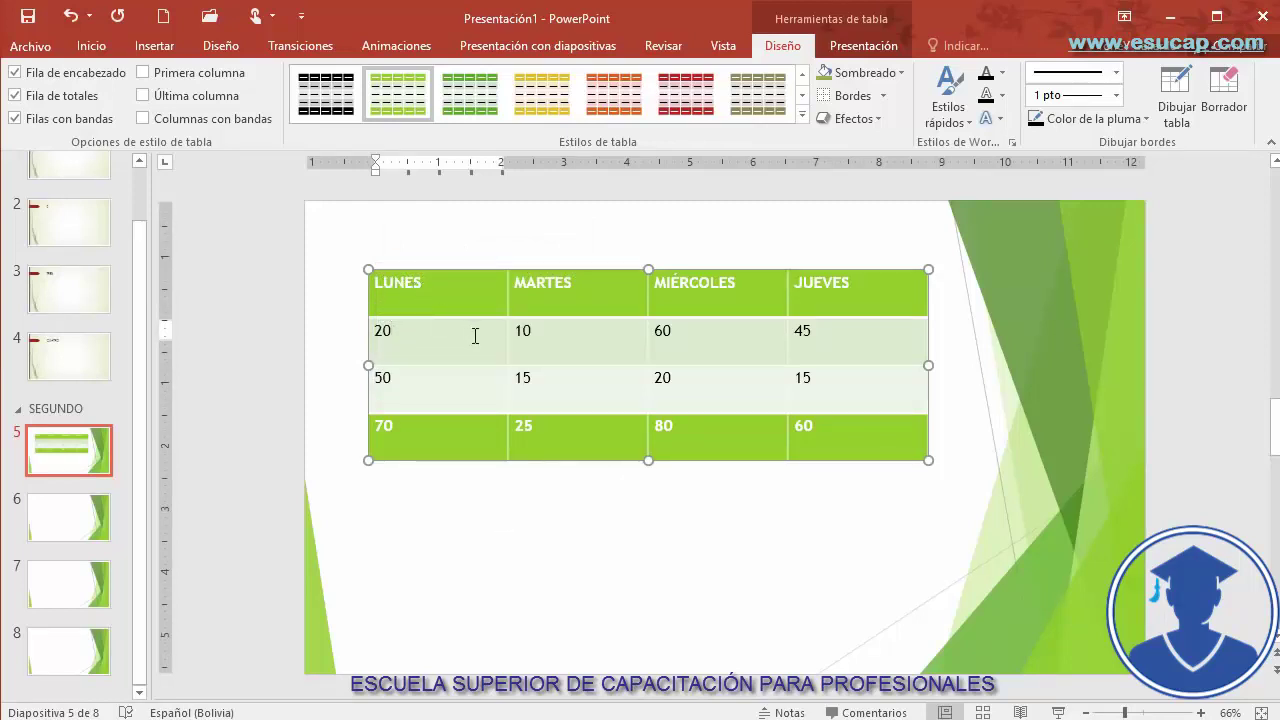
Relabel the table's first column, replacing LUNES with DIA and the two values below it with GASTO 1 and GASTO 2
{"action": "left_click", "coordinate": [418, 284]}
{"action": "double_click", "coordinate": [400, 283]}
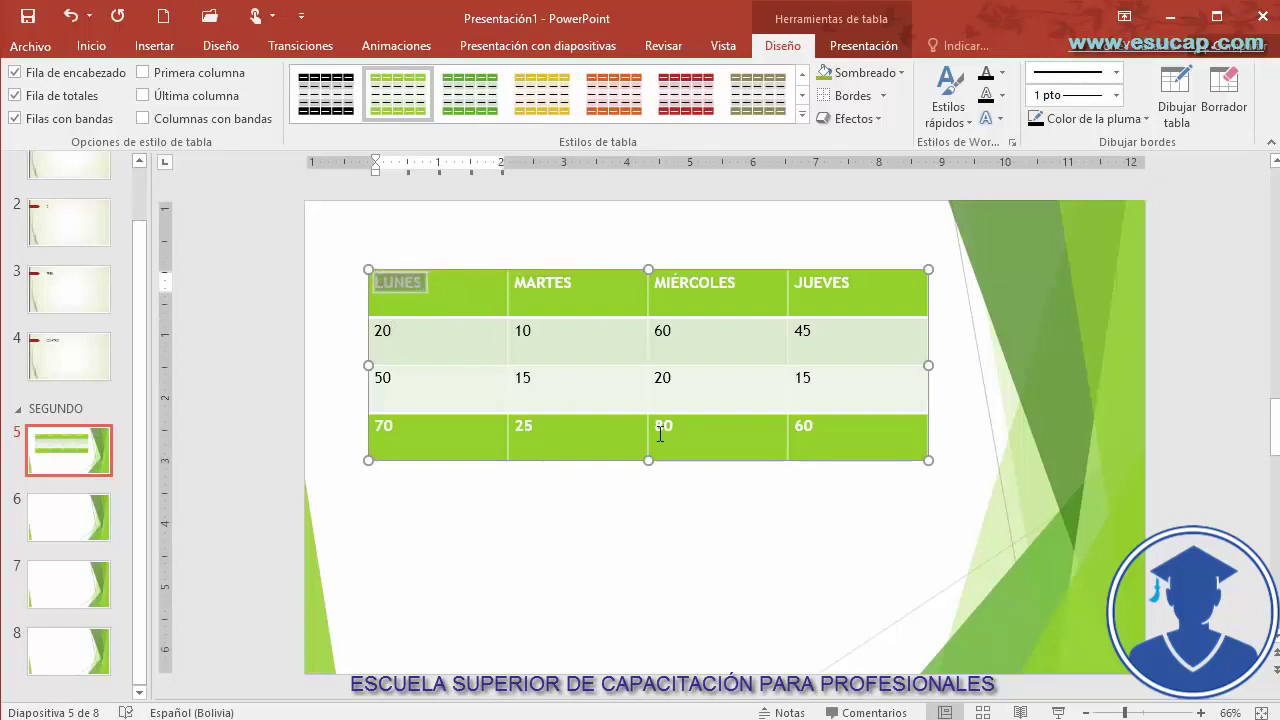
{"action": "type", "text": "DIA"}
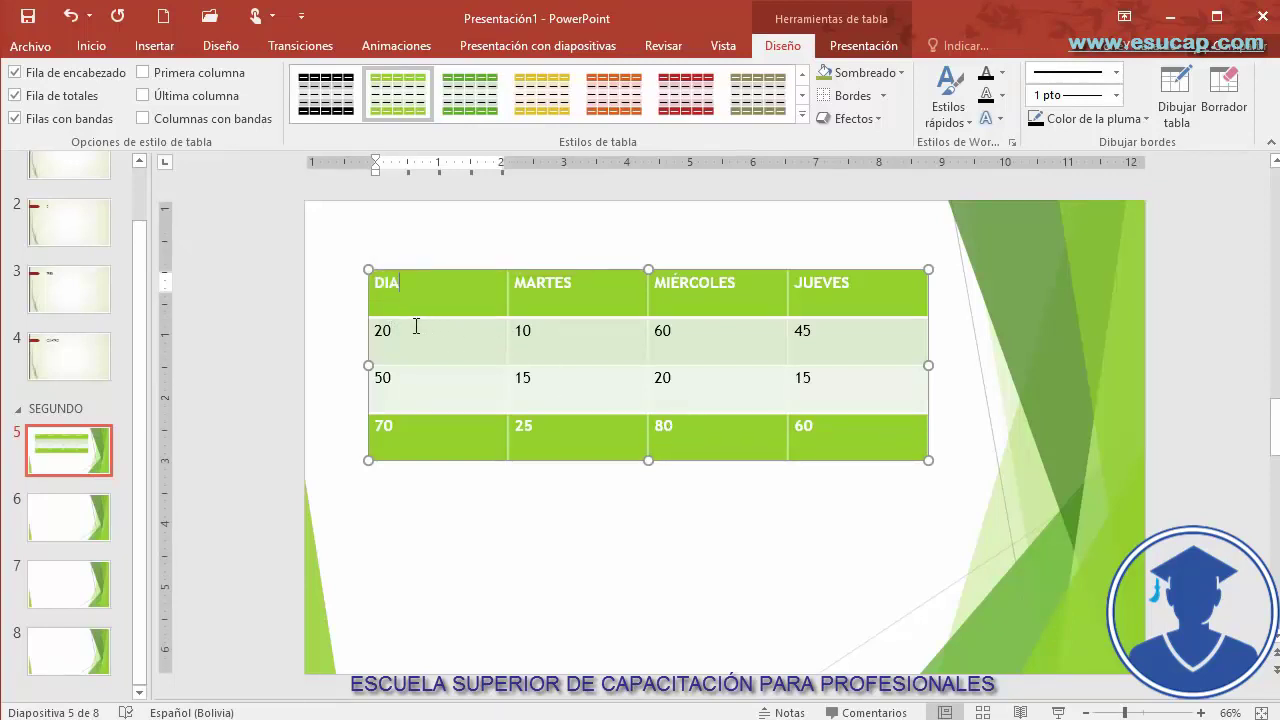
{"action": "left_click_drag", "start_coordinate": [416, 326], "coordinate": [374, 332]}
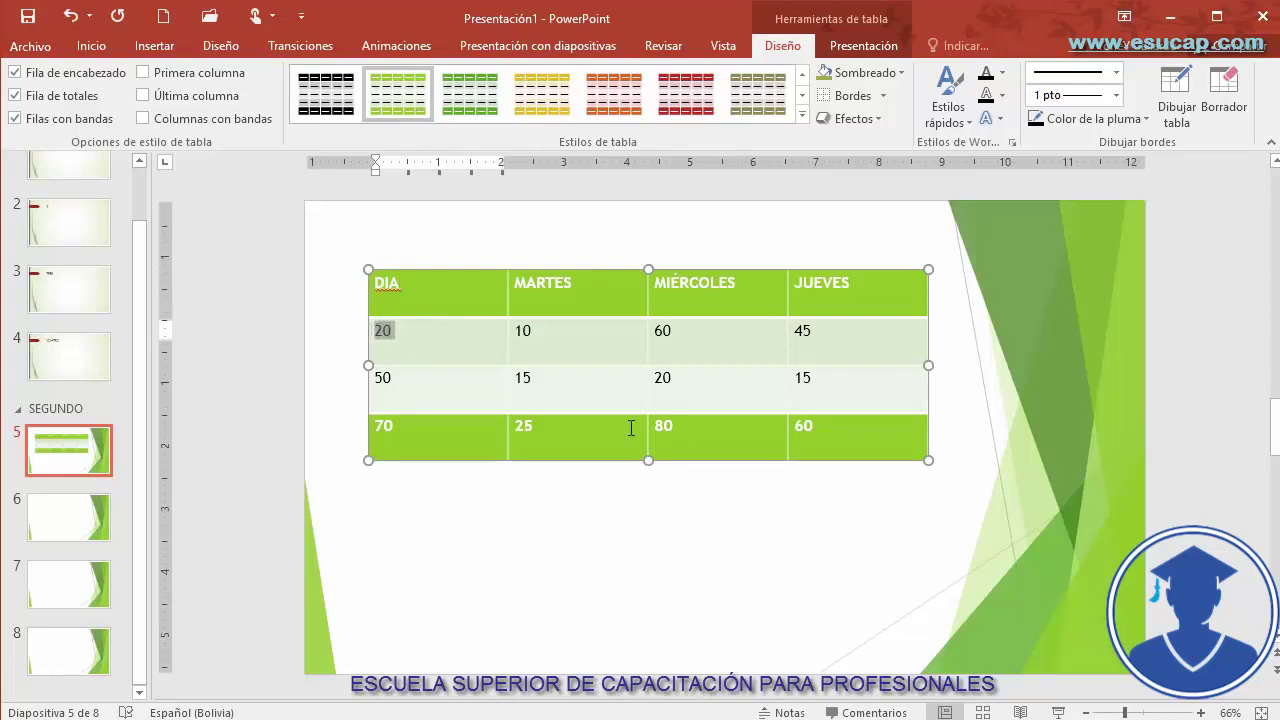
{"action": "type", "text": "GASTO 1"}
{"action": "key", "text": "Down"}
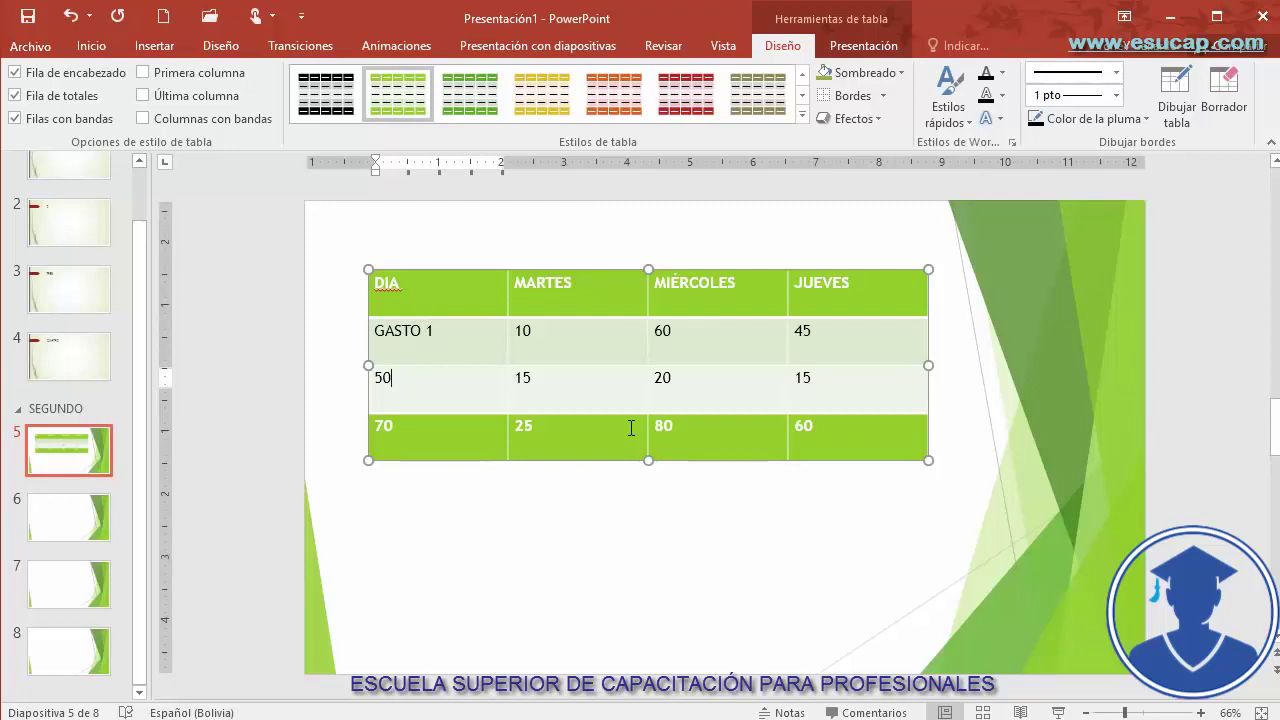
{"action": "key", "text": "shift+Home"}
{"action": "type", "text": "GASTO 2"}
Clear the value from the first column's cell in the total row
{"action": "left_click", "coordinate": [398, 424]}
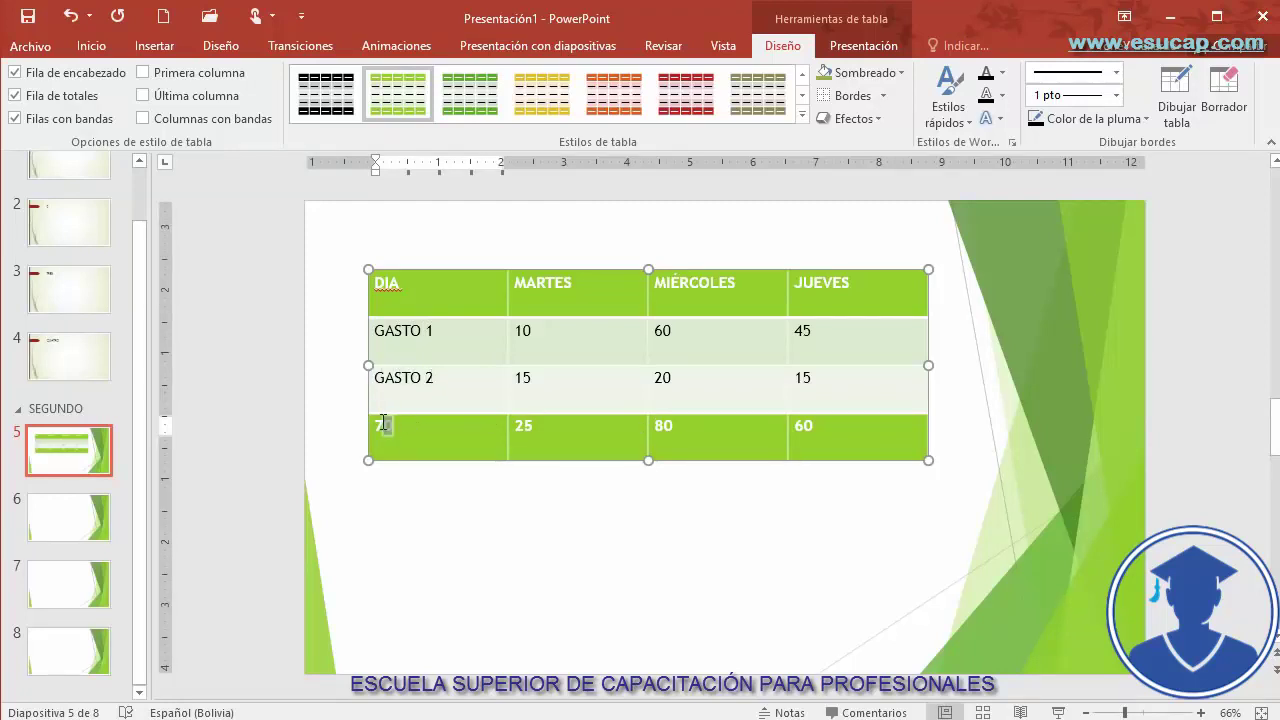
{"action": "key", "text": "BackSpace"}
{"action": "key", "text": "BackSpace"}
Turn on the special formatting for the table's first column (Primera columna)
{"action": "left_click_drag", "start_coordinate": [521, 337], "coordinate": [539, 387]}
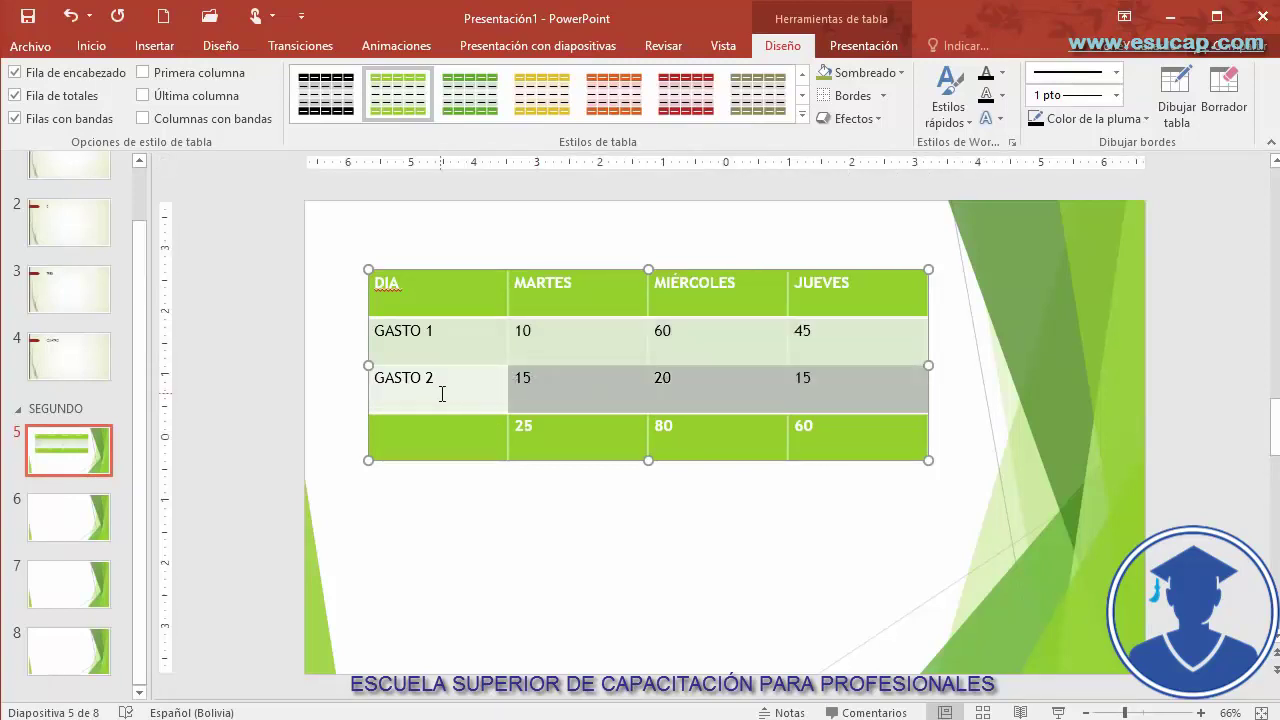
{"action": "left_click", "coordinate": [596, 398]}
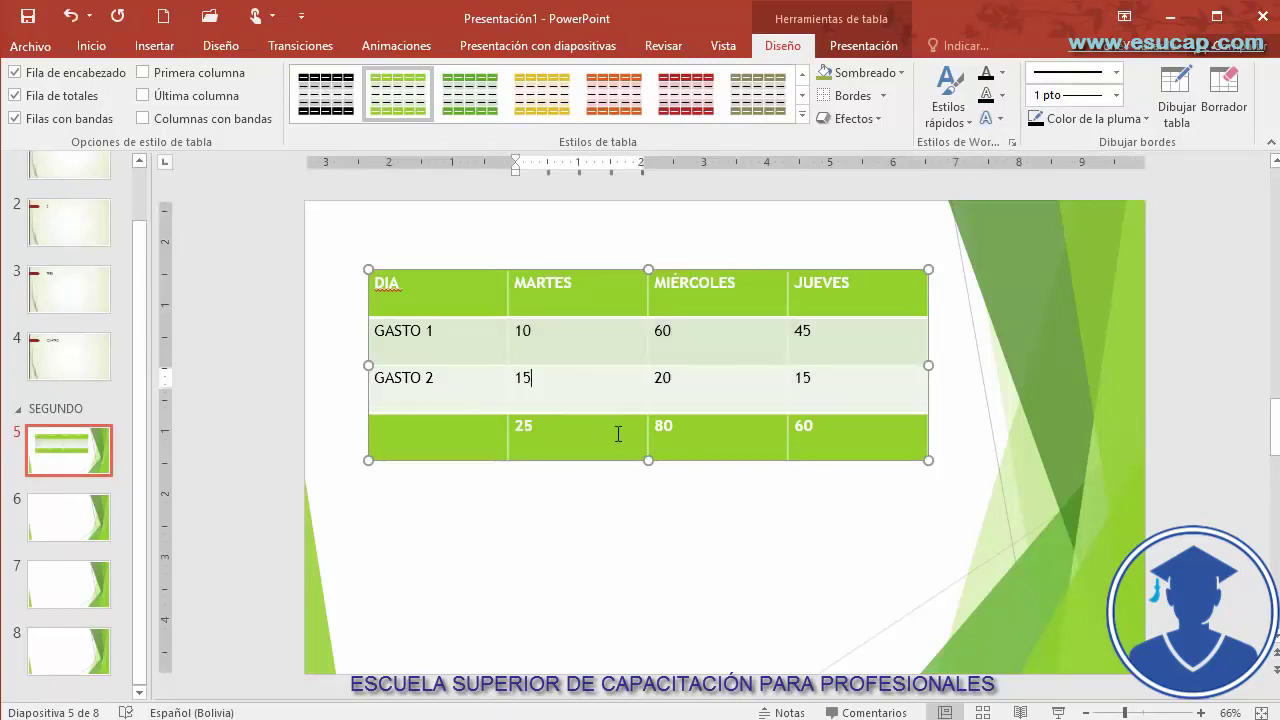
{"action": "left_click", "coordinate": [143, 73]}
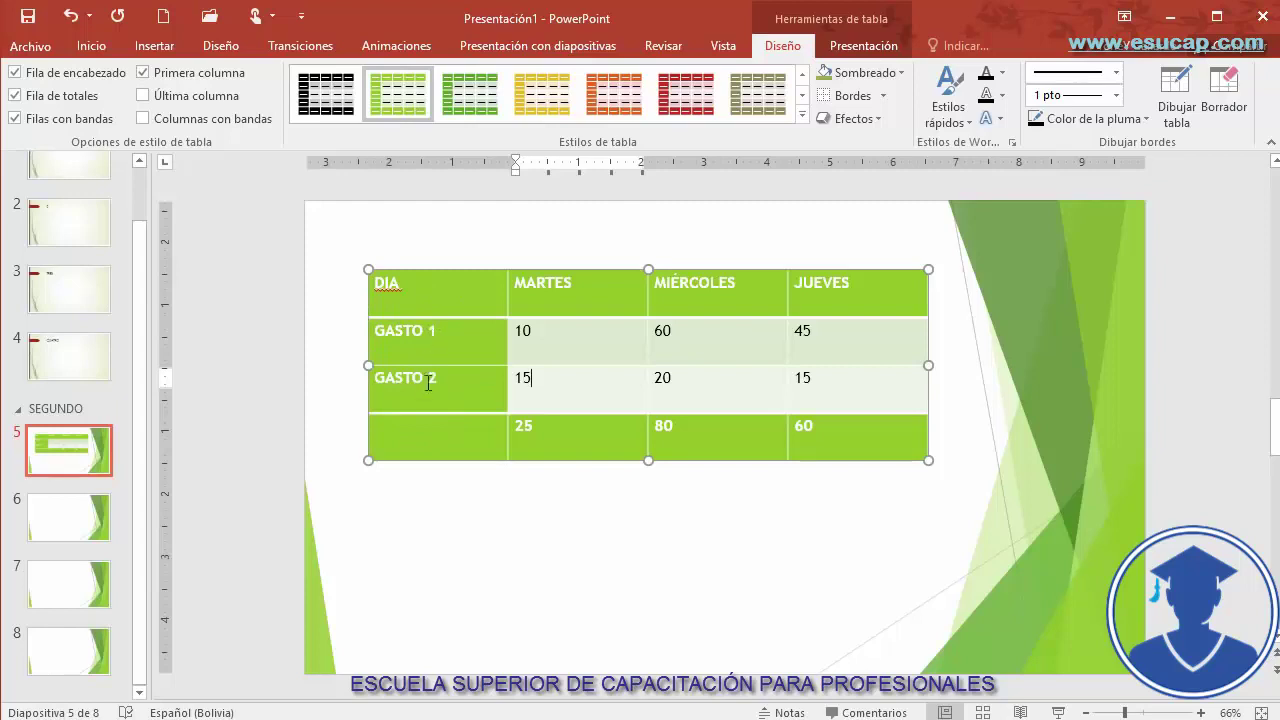
{"action": "left_click_drag", "start_coordinate": [439, 331], "coordinate": [382, 330]}
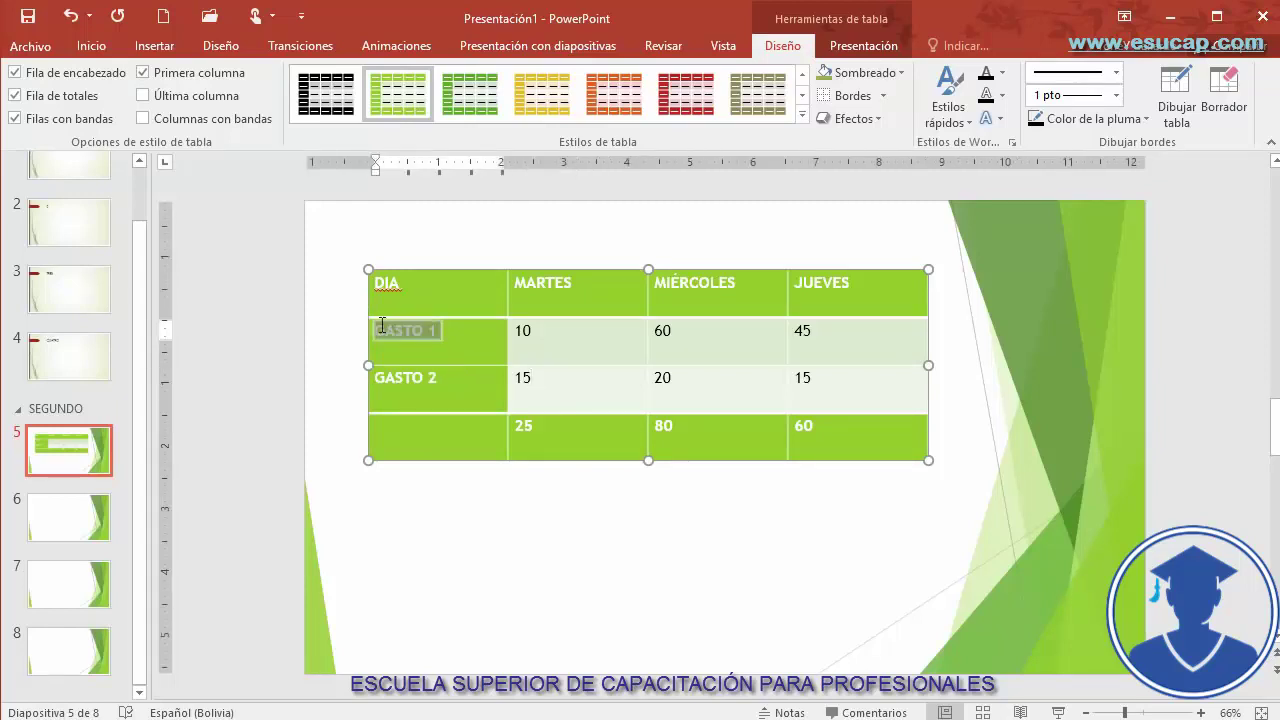
{"action": "left_click", "coordinate": [480, 340]}
Insert a new column after JUEVES and give it the heading SUBTOTALES
{"action": "left_click", "coordinate": [893, 284]}
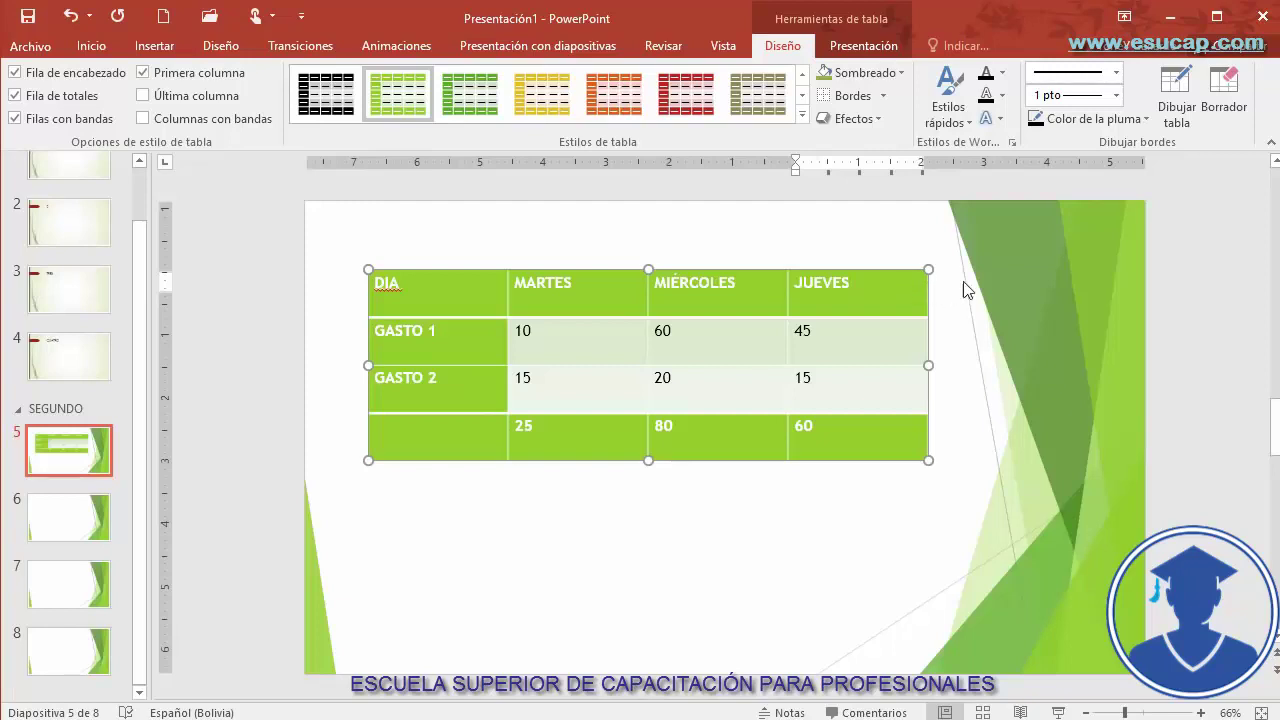
{"action": "right_click", "coordinate": [895, 290]}
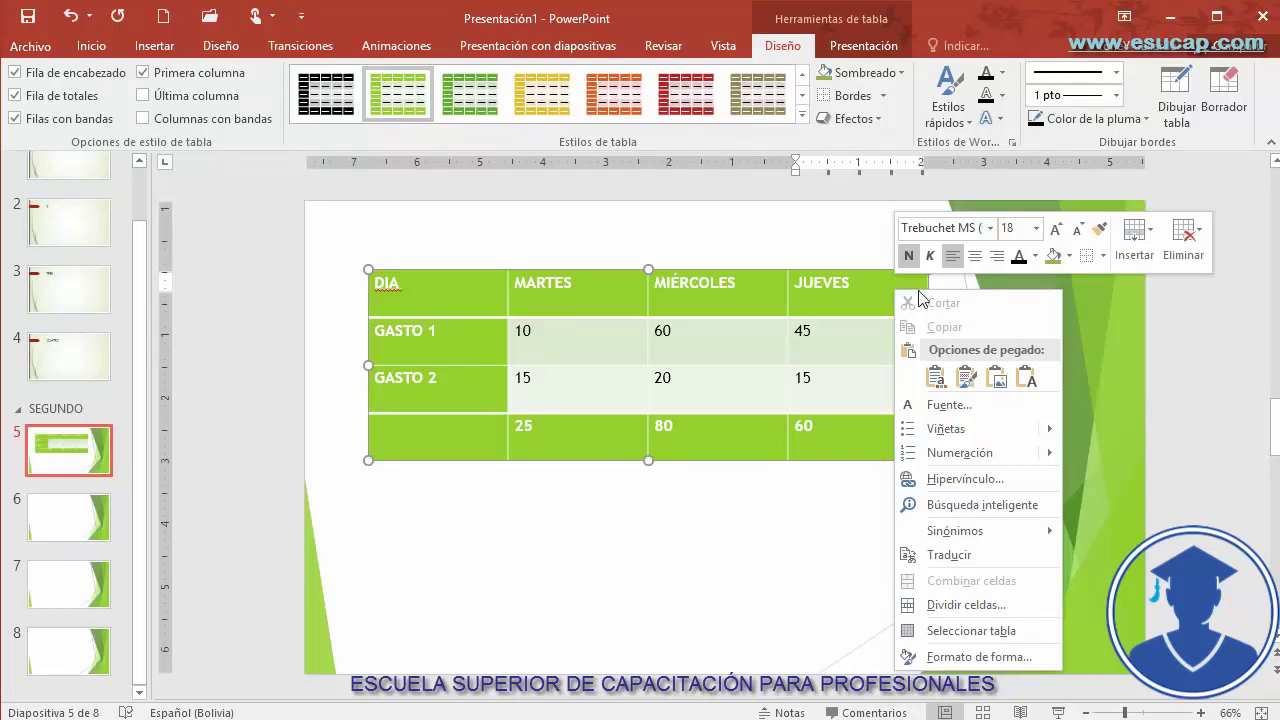
{"action": "left_click", "coordinate": [1154, 231]}
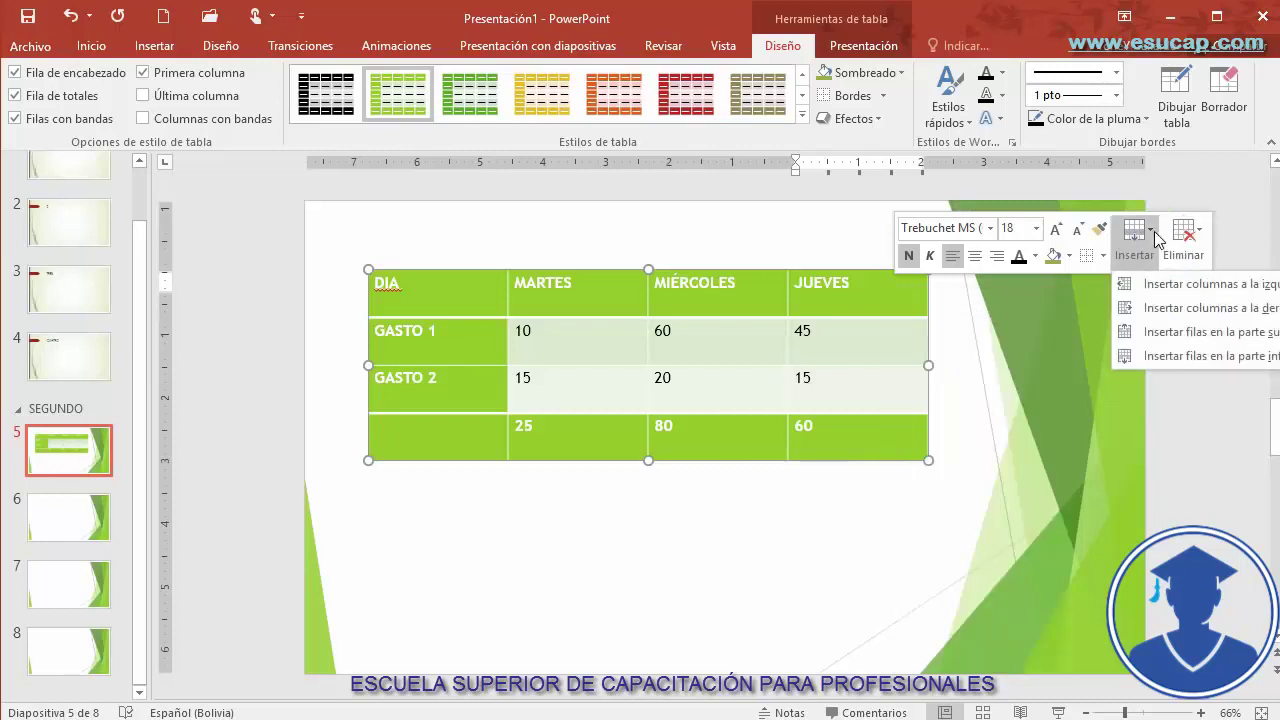
{"action": "left_click", "coordinate": [1172, 312]}
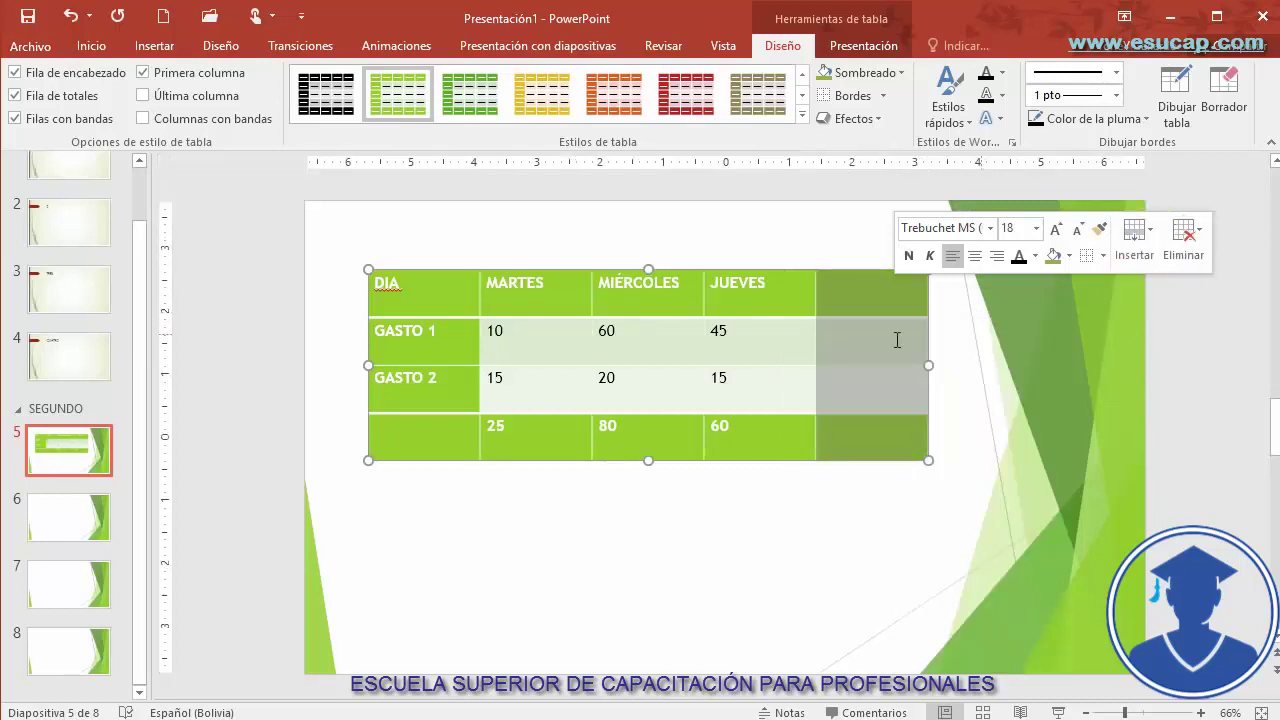
{"action": "left_click", "coordinate": [861, 296]}
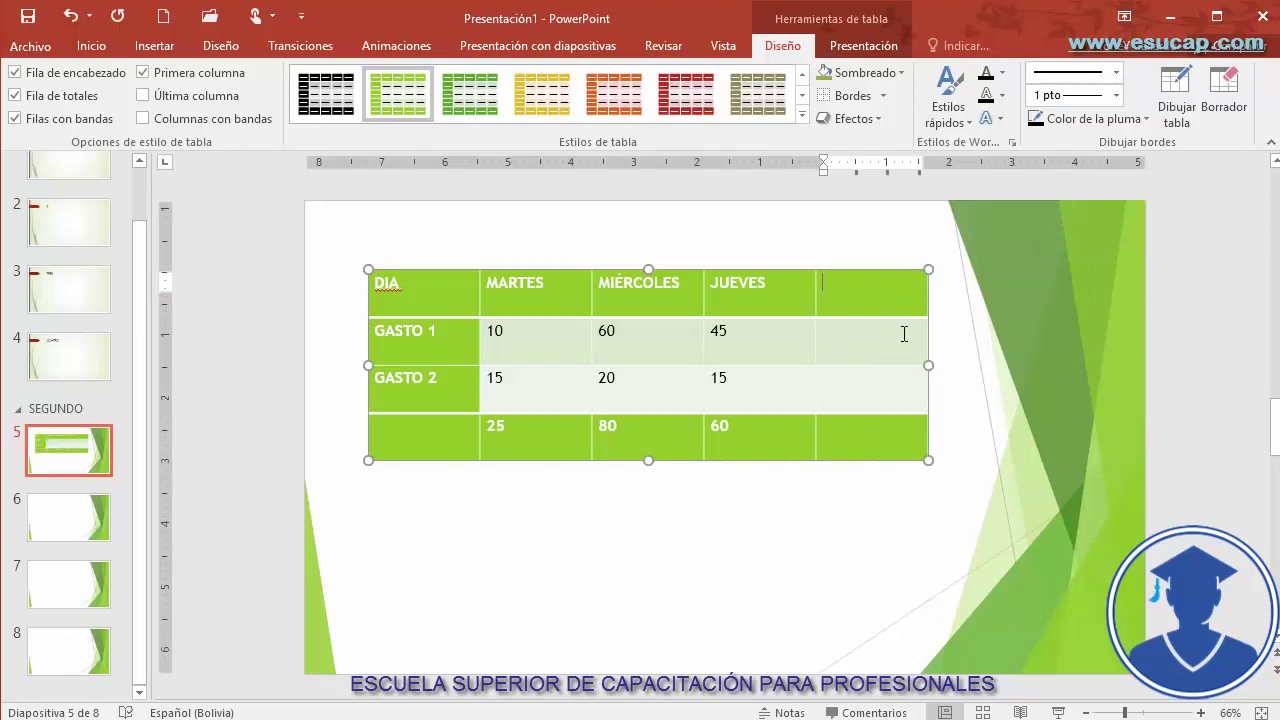
{"action": "type", "text": "SUBTOTALES"}
Fill the SUBTOTALES column with 115 for GASTO 1, 50 for GASTO 2 and 165 in the total row
{"action": "left_click", "coordinate": [871, 336]}
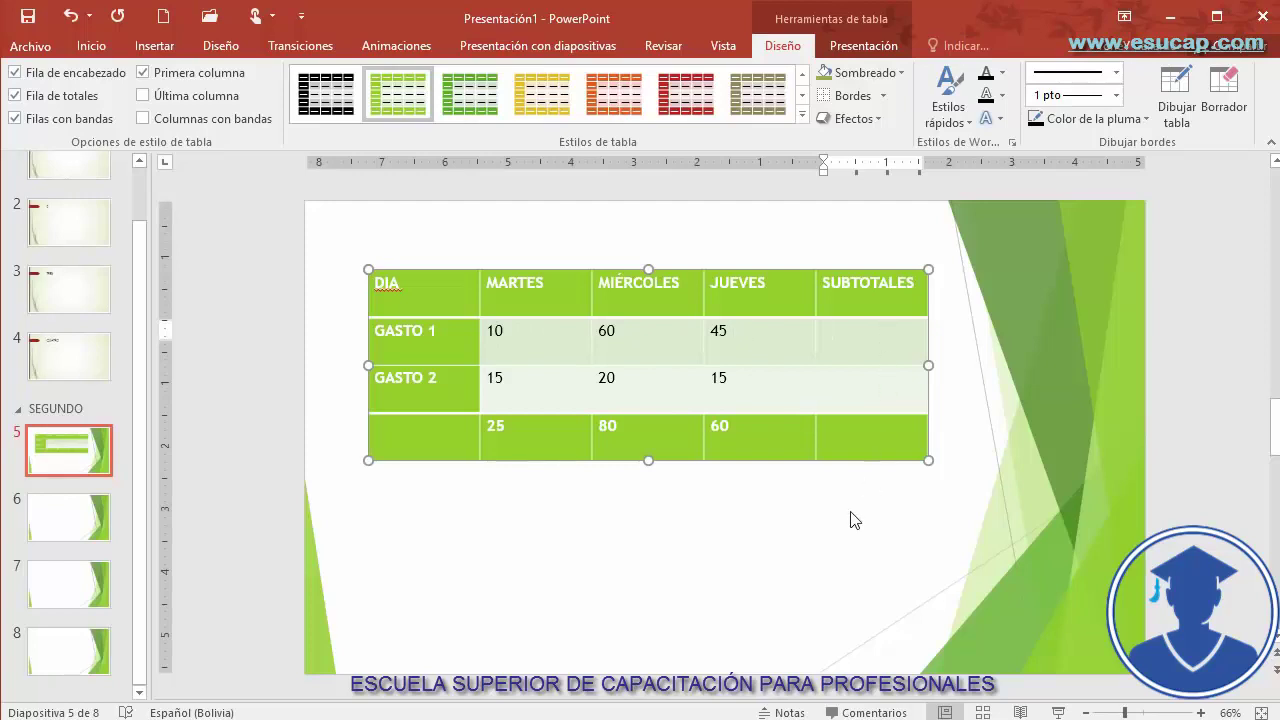
{"action": "type", "text": "115"}
{"action": "left_click", "coordinate": [877, 395]}
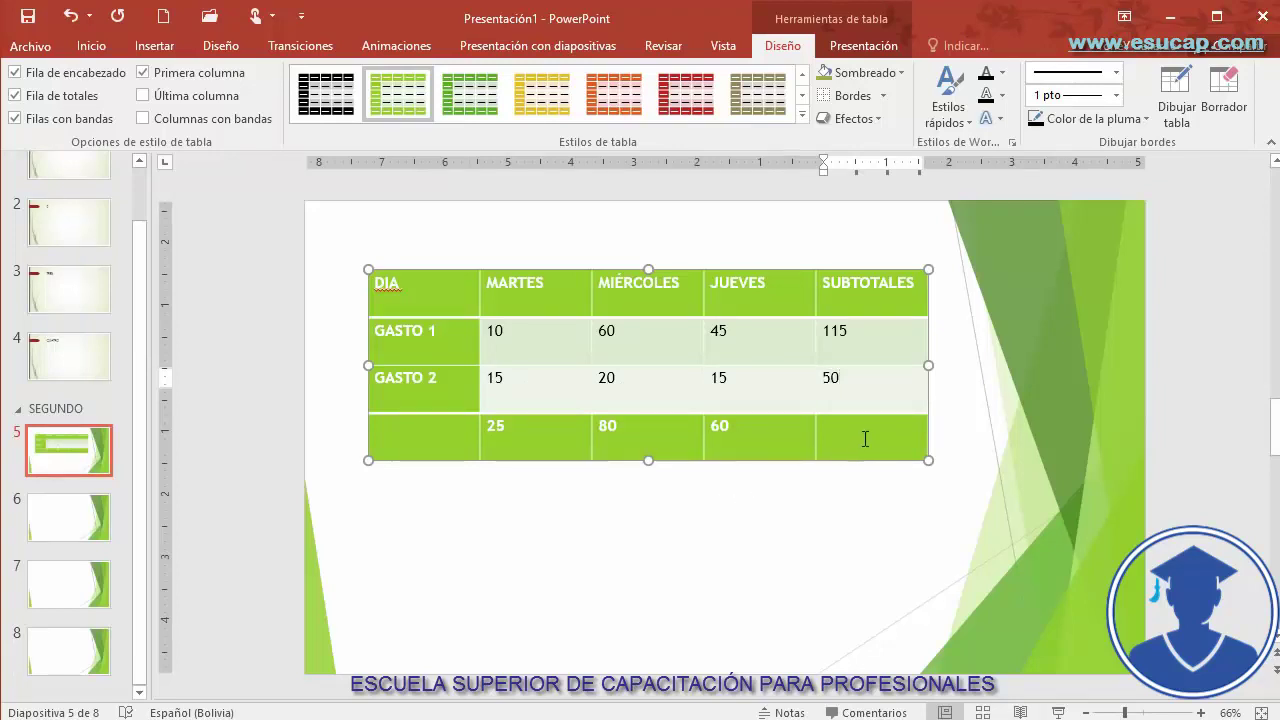
{"action": "left_click", "coordinate": [845, 430]}
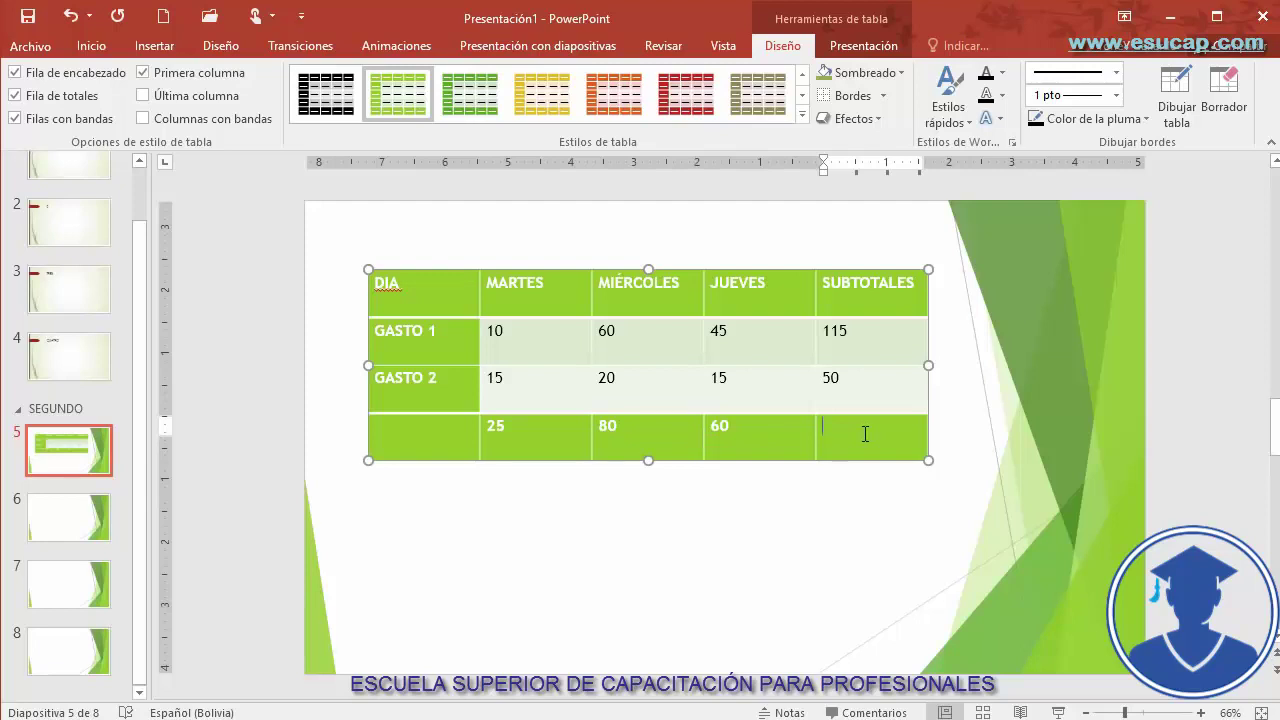
{"action": "type", "text": "165"}
{"action": "double_click", "coordinate": [840, 428]}
{"action": "left_click", "coordinate": [876, 428]}
Turn on the table's last column formatting (Última columna), and switch banded columns on and back off
{"action": "left_click", "coordinate": [145, 96]}
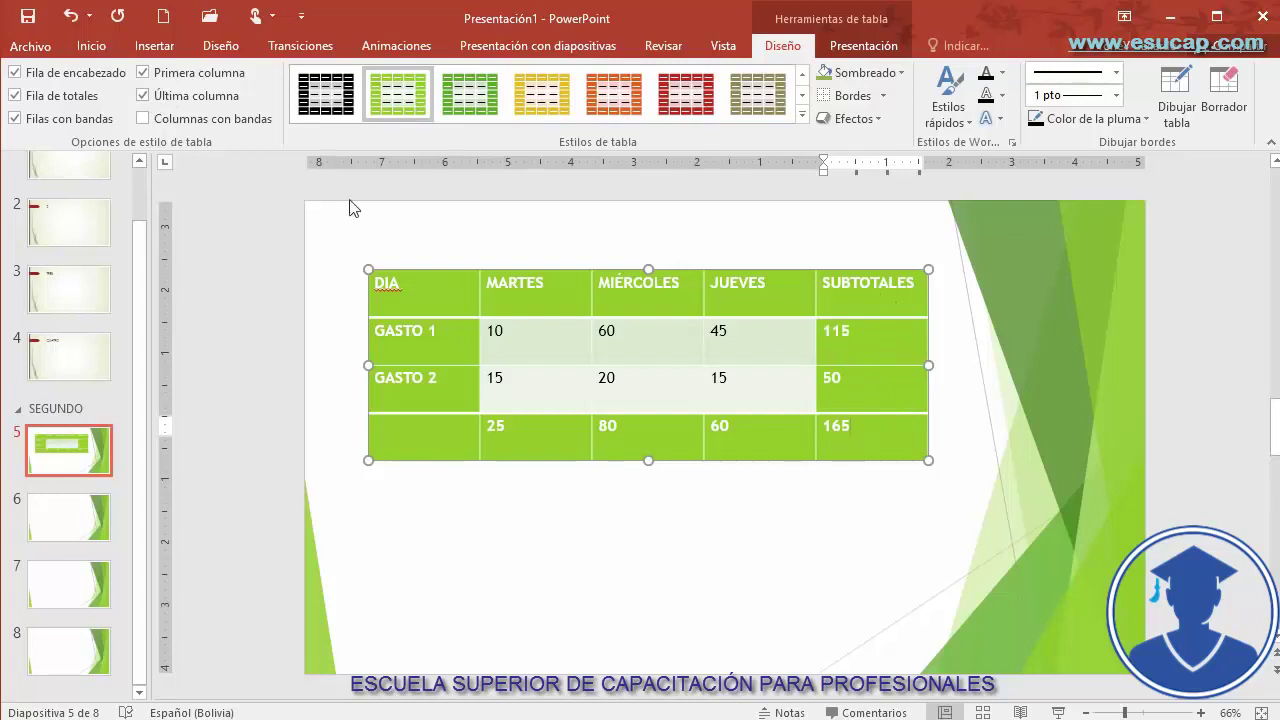
{"action": "left_click", "coordinate": [143, 119]}
{"action": "left_click", "coordinate": [143, 119]}
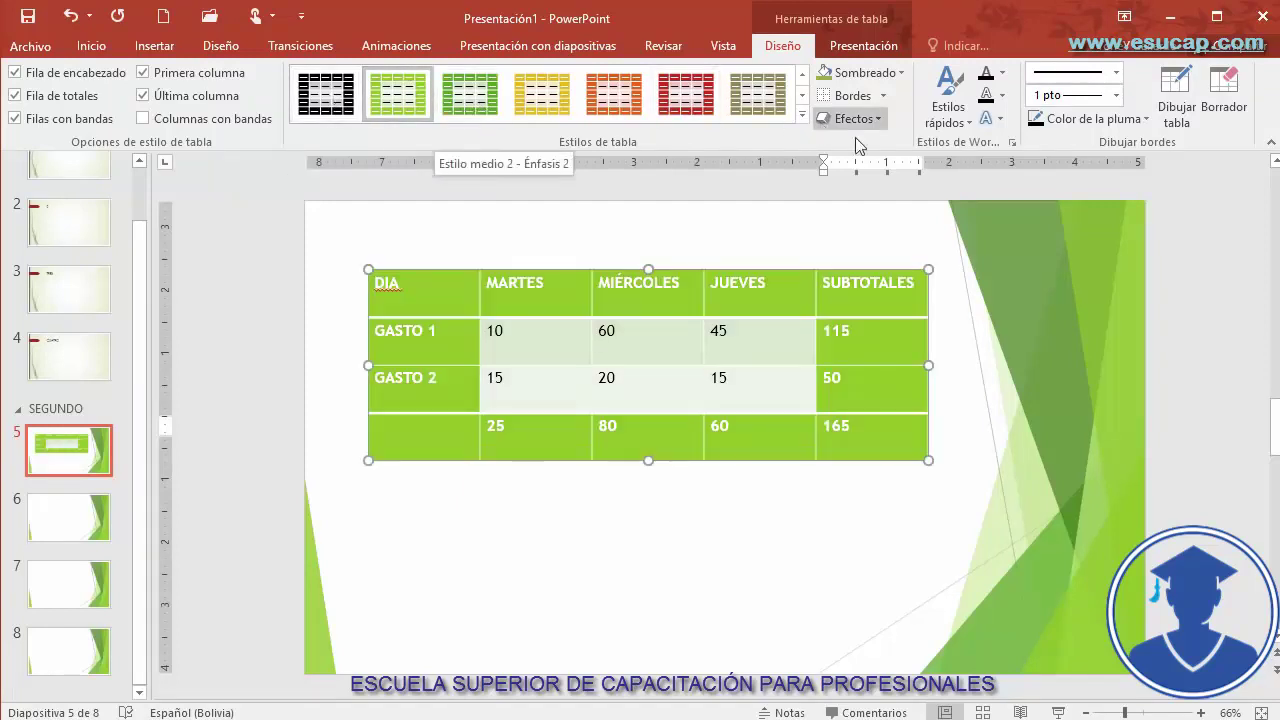
Apply the red medium table style with black row lines and an unfilled total row, and view the WordArt quick styles without applying one
{"action": "left_click", "coordinate": [802, 115]}
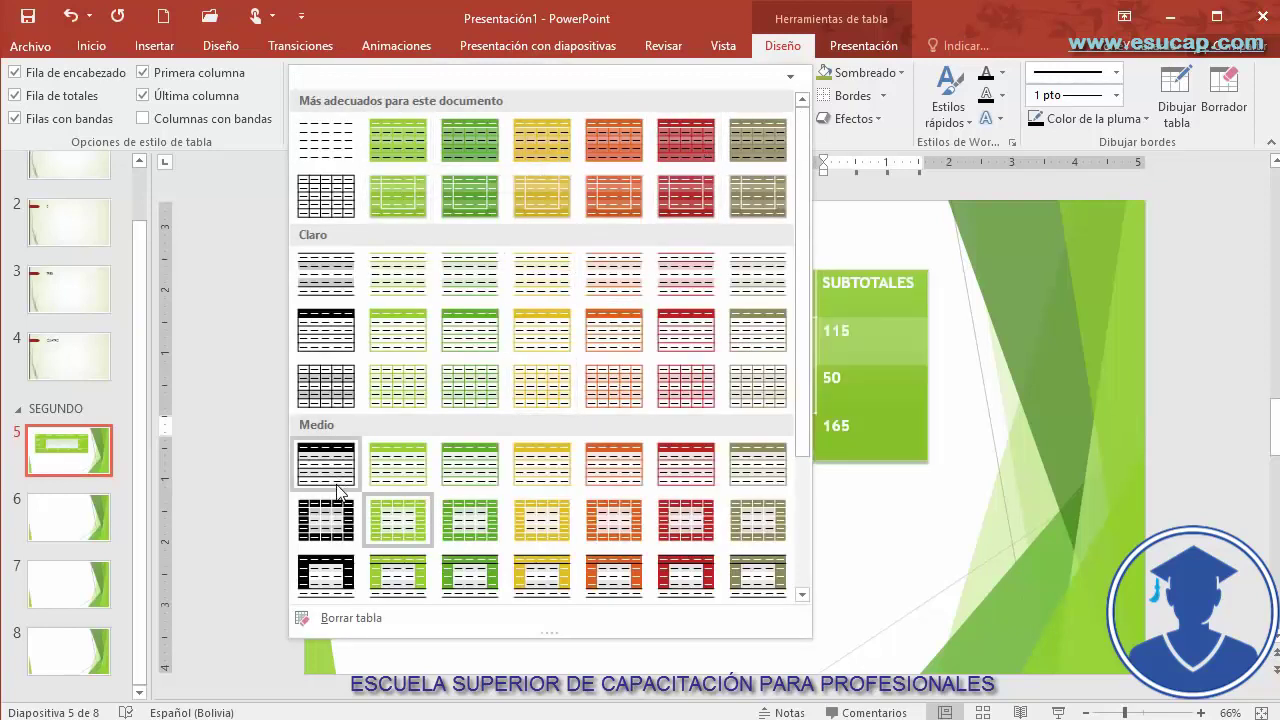
{"action": "scroll", "coordinate": [425, 460], "scroll_direction": "down", "scroll_amount": 3}
{"action": "left_click", "coordinate": [686, 392]}
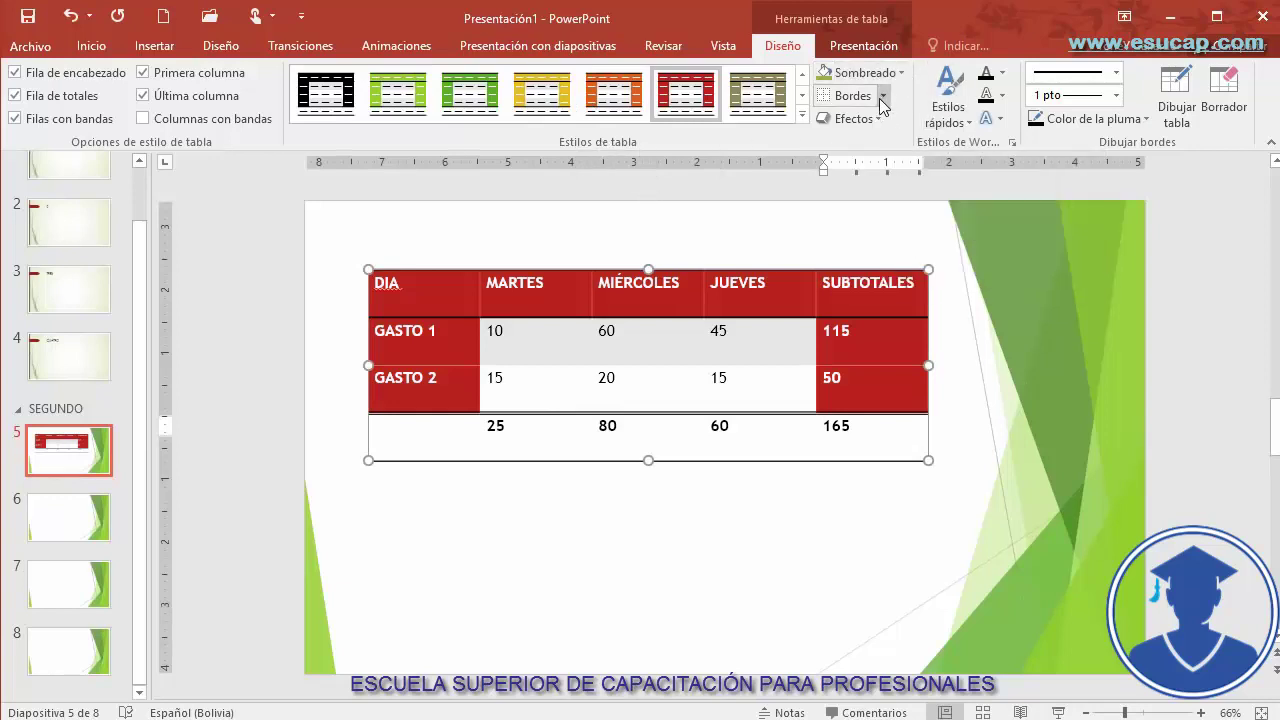
{"action": "left_click", "coordinate": [964, 121]}
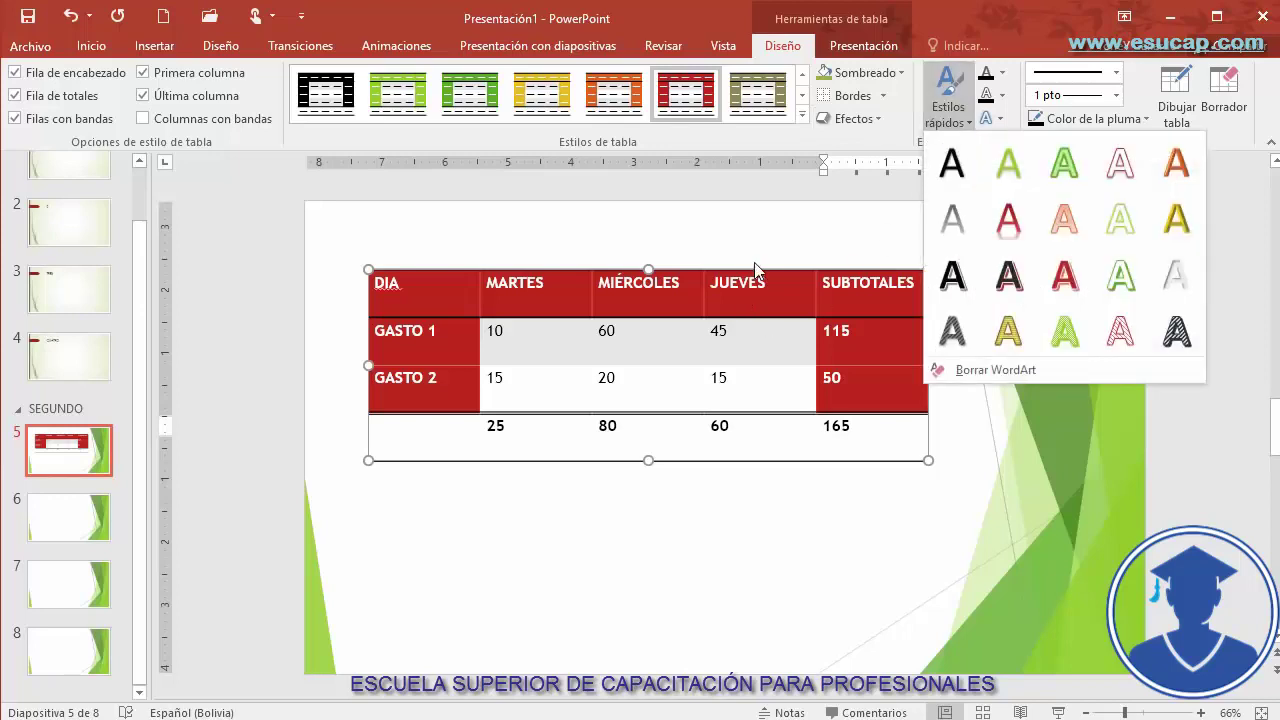
{"action": "left_click", "coordinate": [986, 14]}
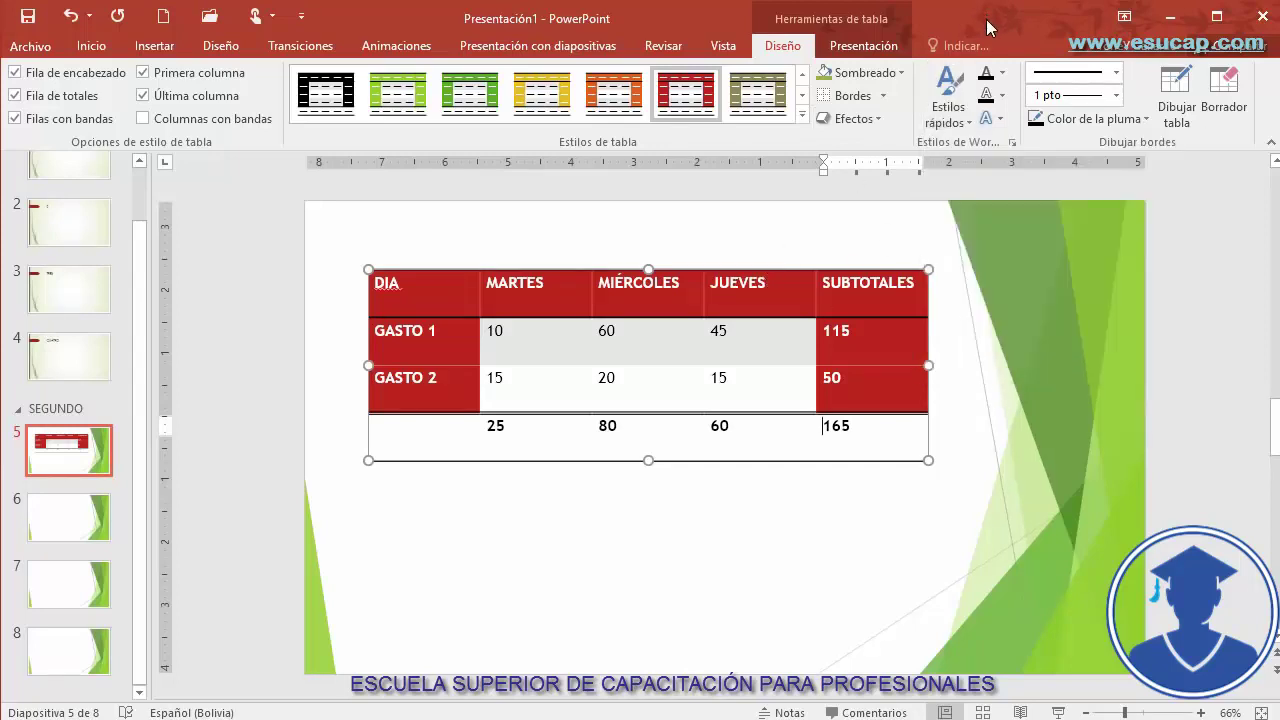
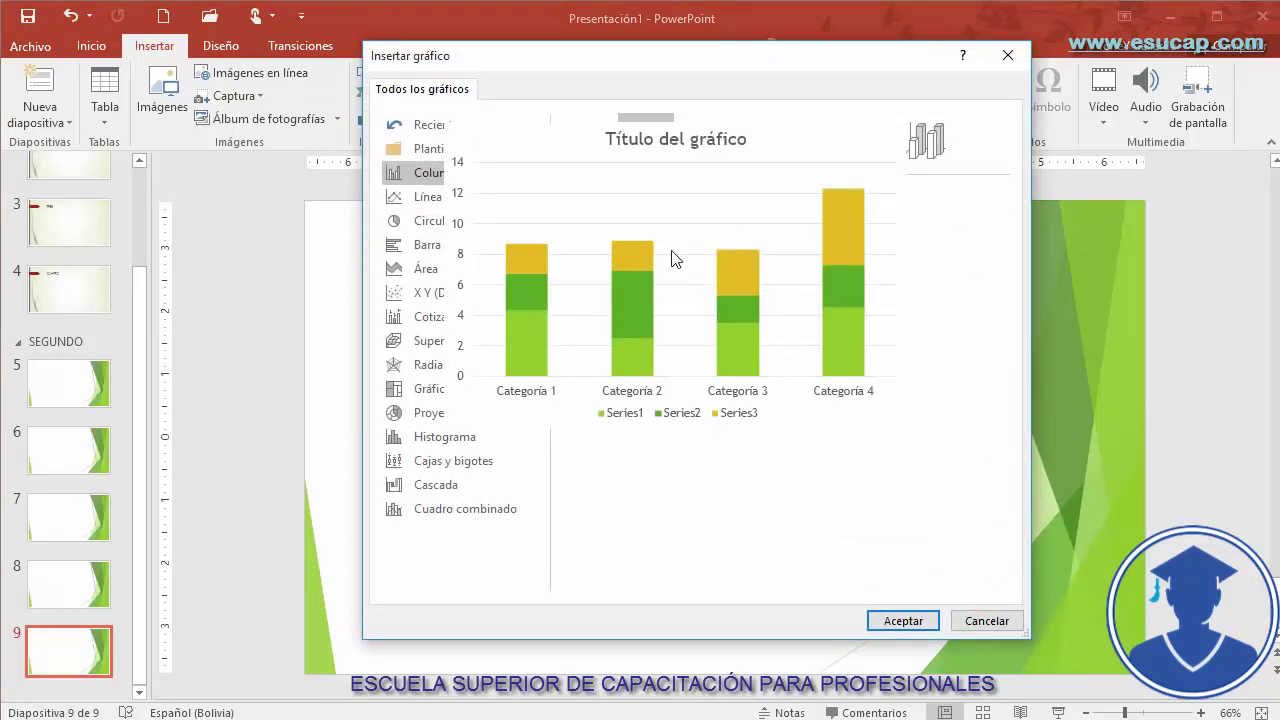
Preview the Línea, Circular, Barra, Área, X Y (Dispersión) and Cotizaciones chart types for the new chart
{"action": "left_click", "coordinate": [437, 203]}
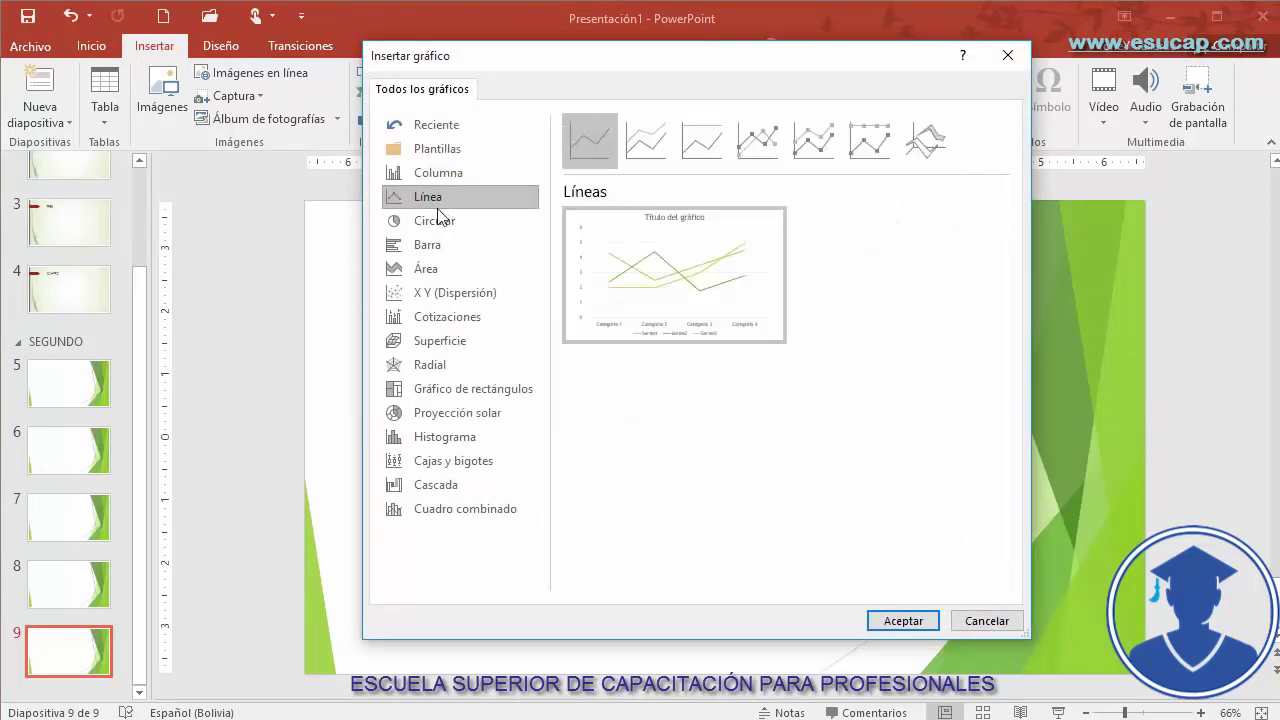
{"action": "left_click", "coordinate": [437, 220]}
{"action": "left_click", "coordinate": [422, 246]}
{"action": "left_click", "coordinate": [424, 266]}
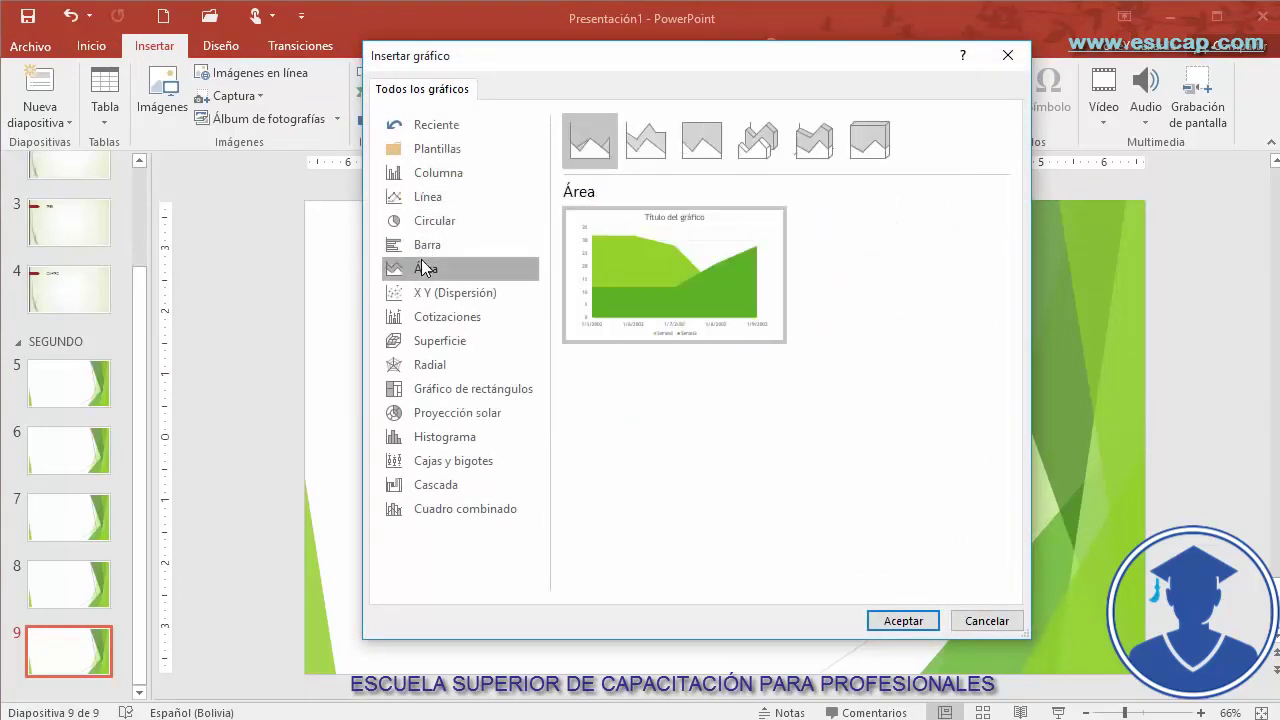
{"action": "left_click", "coordinate": [424, 292]}
{"action": "left_click", "coordinate": [428, 318]}
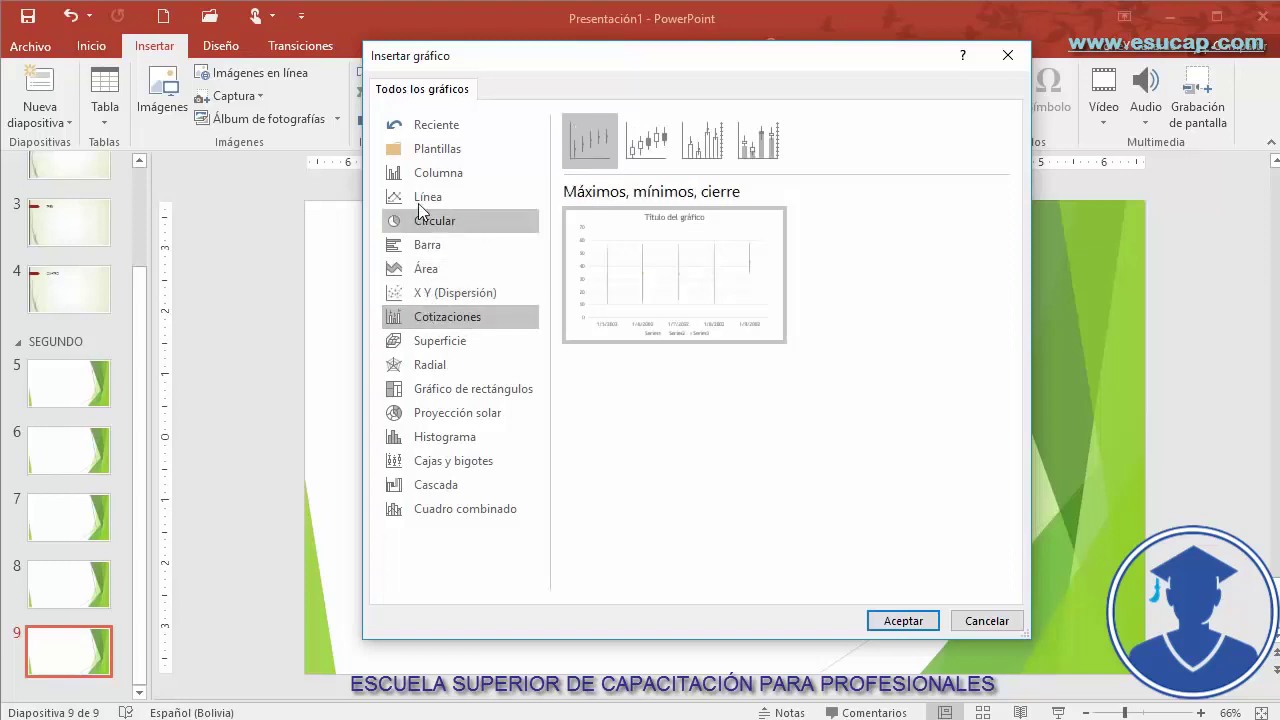
Compare the 100% stacked and stacked column variants, and insert a clustered column chart (Columna agrupada) on slide 9
{"action": "left_click", "coordinate": [425, 176]}
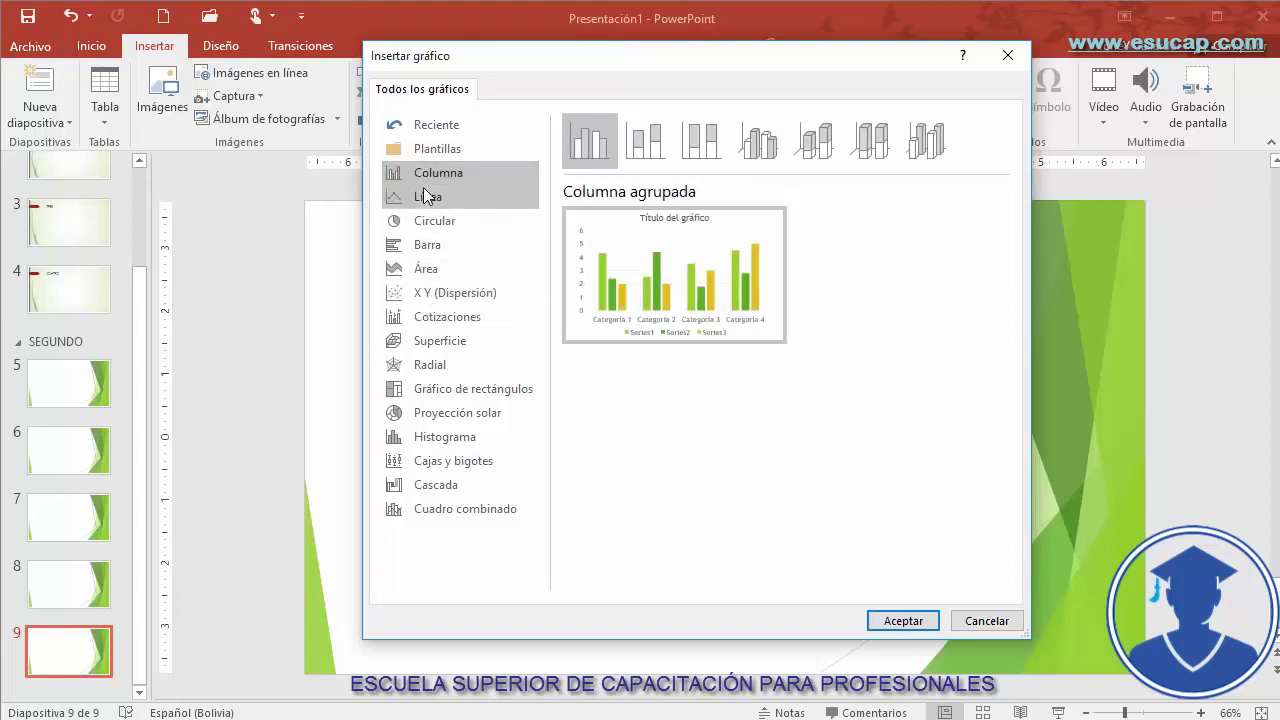
{"action": "left_click_drag", "start_coordinate": [624, 58], "coordinate": [581, 88]}
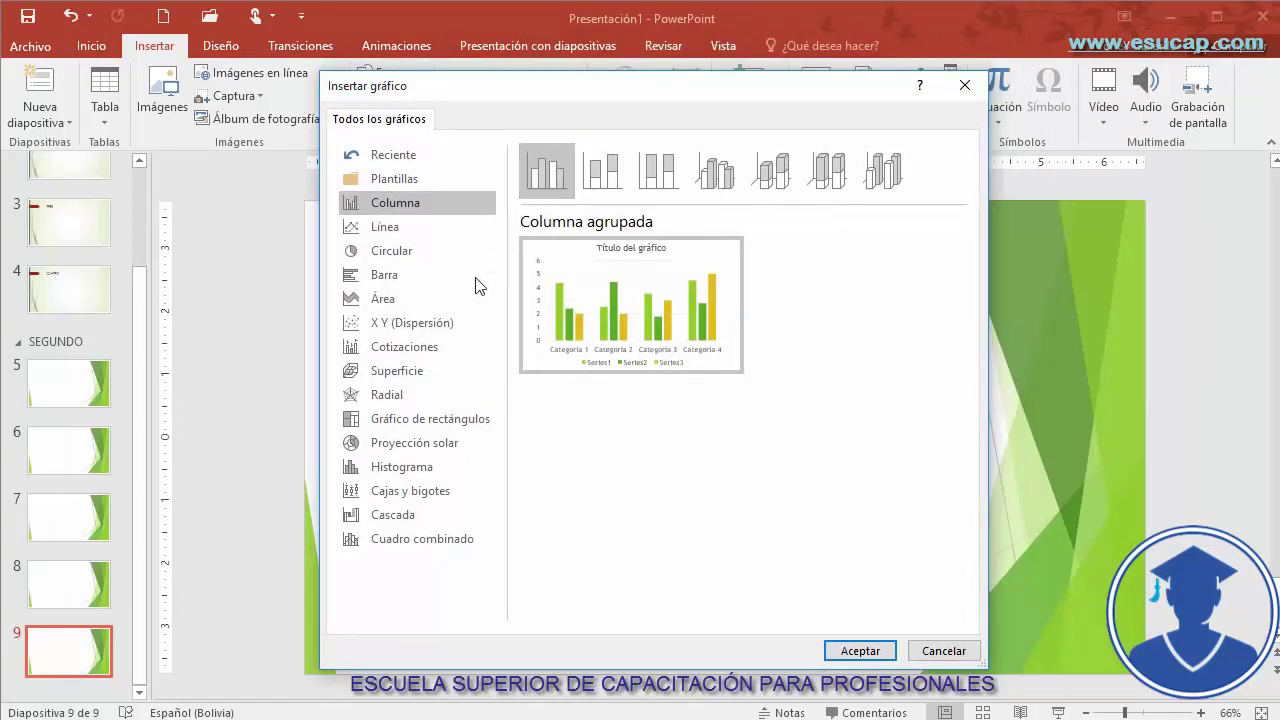
{"action": "mouse_move", "coordinate": [597, 240]}
{"action": "left_click", "coordinate": [668, 173]}
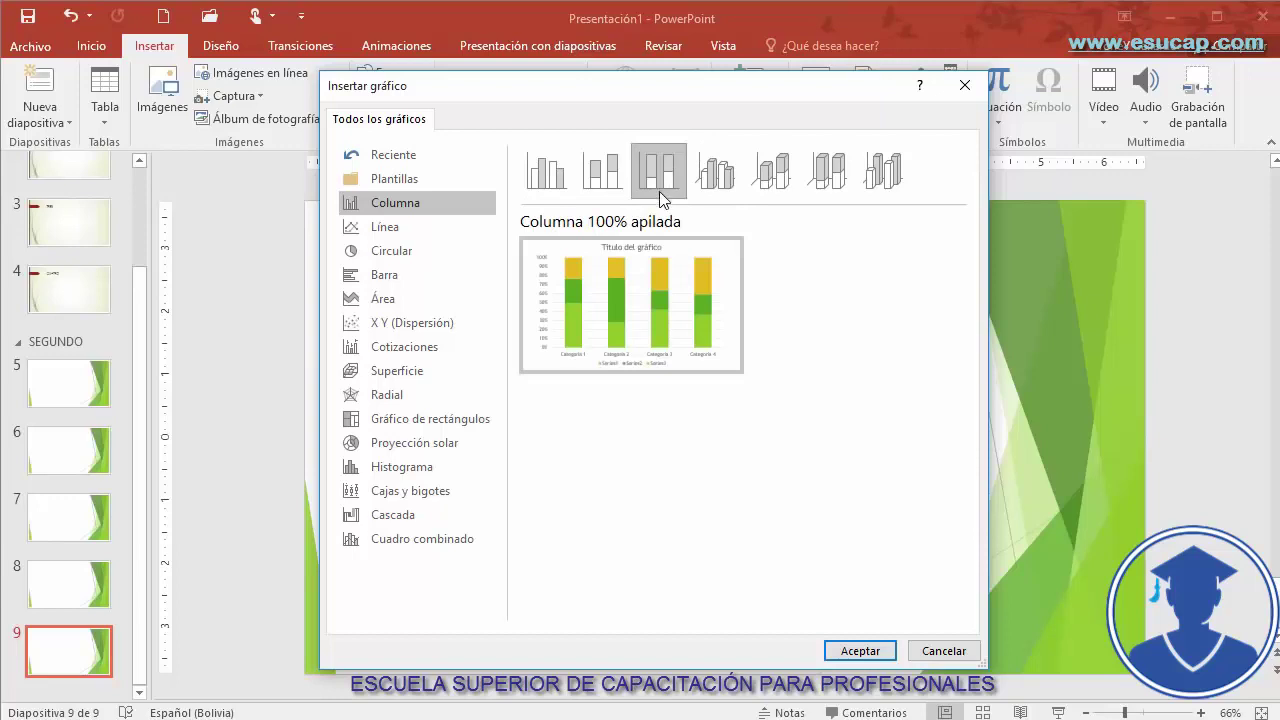
{"action": "left_click", "coordinate": [603, 175]}
{"action": "left_click", "coordinate": [552, 175]}
{"action": "mouse_move", "coordinate": [652, 318]}
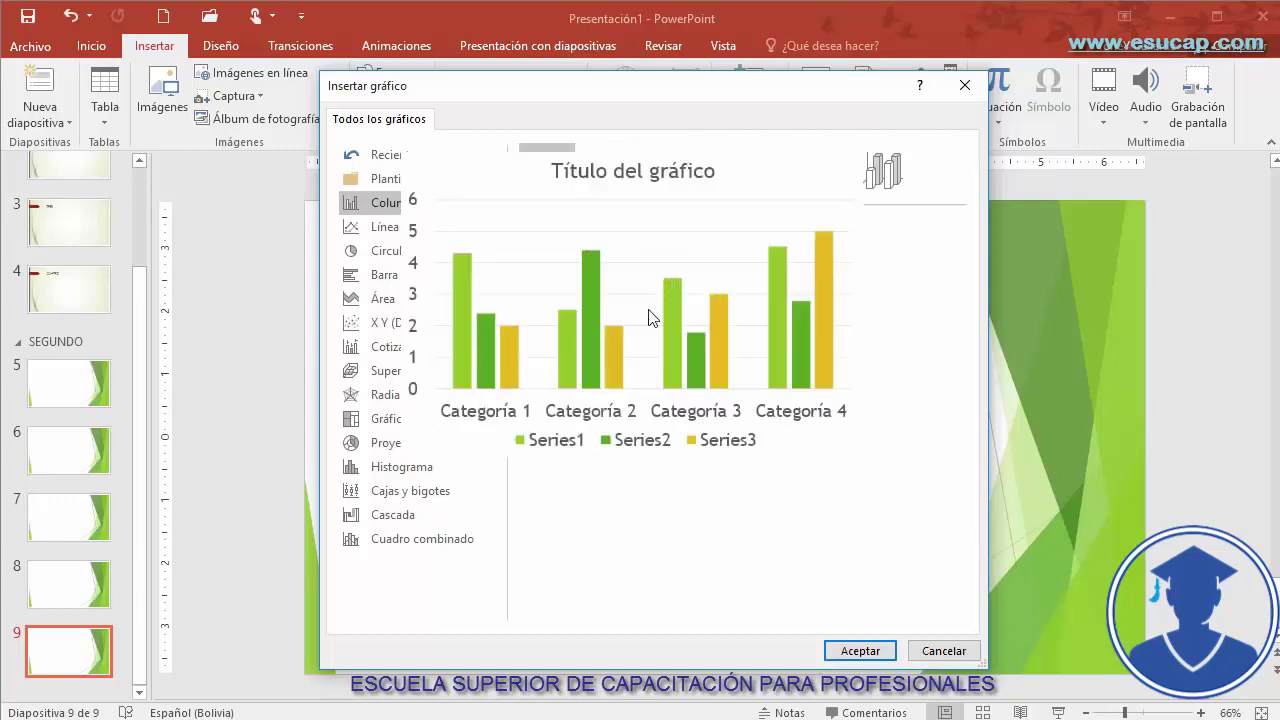
{"action": "left_click", "coordinate": [860, 651]}
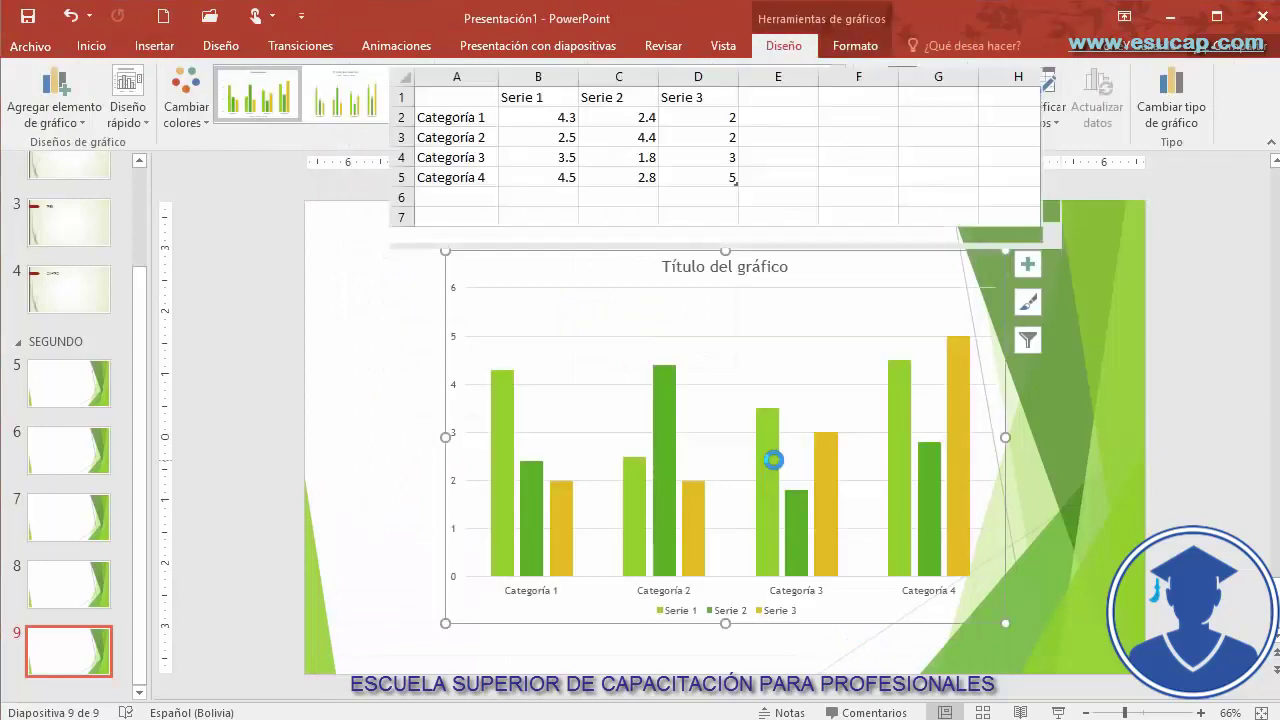
Rename the four categories in the chart's data sheet as LUNES, MARTES, MIERCOLES and JUEVES
{"action": "left_click", "coordinate": [520, 120]}
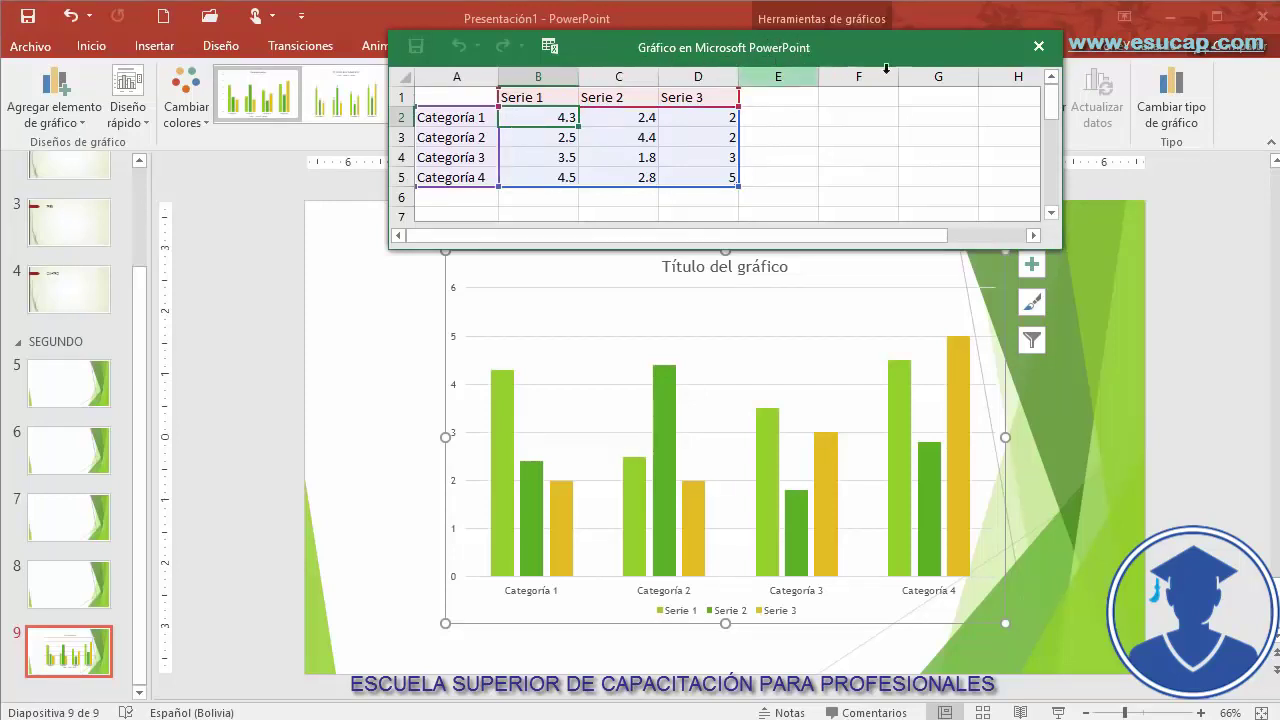
{"action": "left_click", "coordinate": [526, 142]}
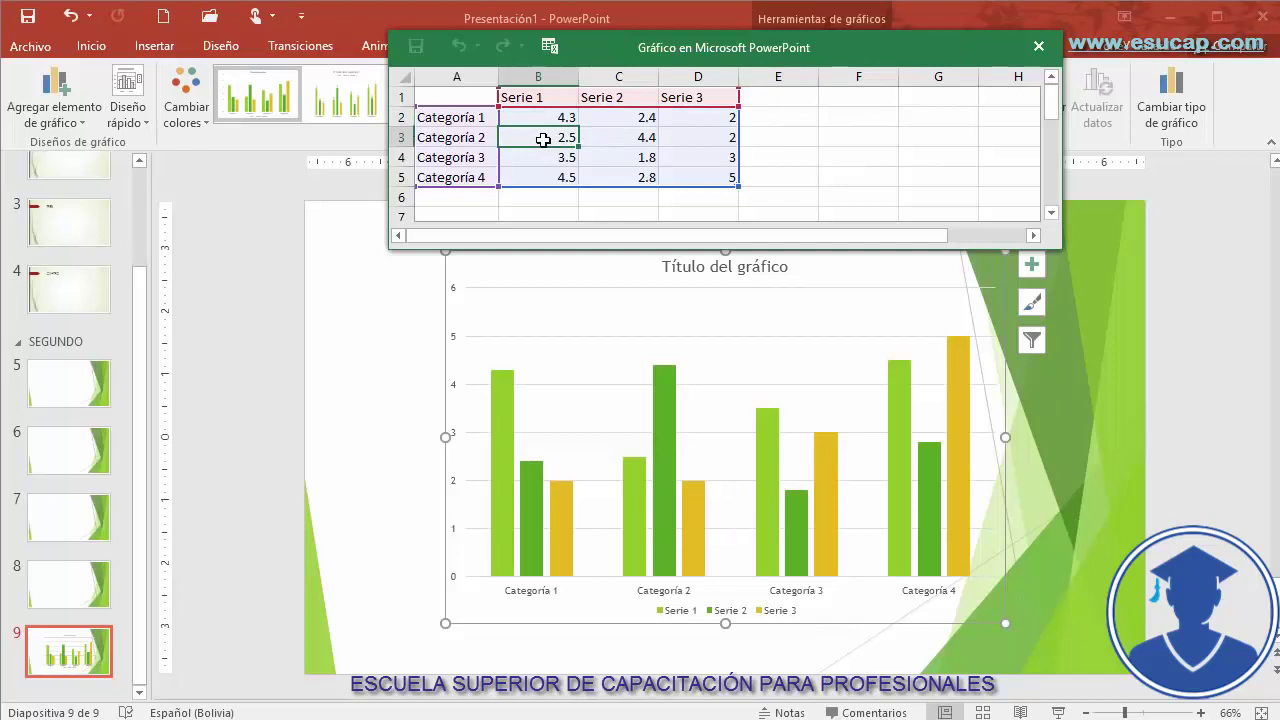
{"action": "left_click", "coordinate": [476, 117]}
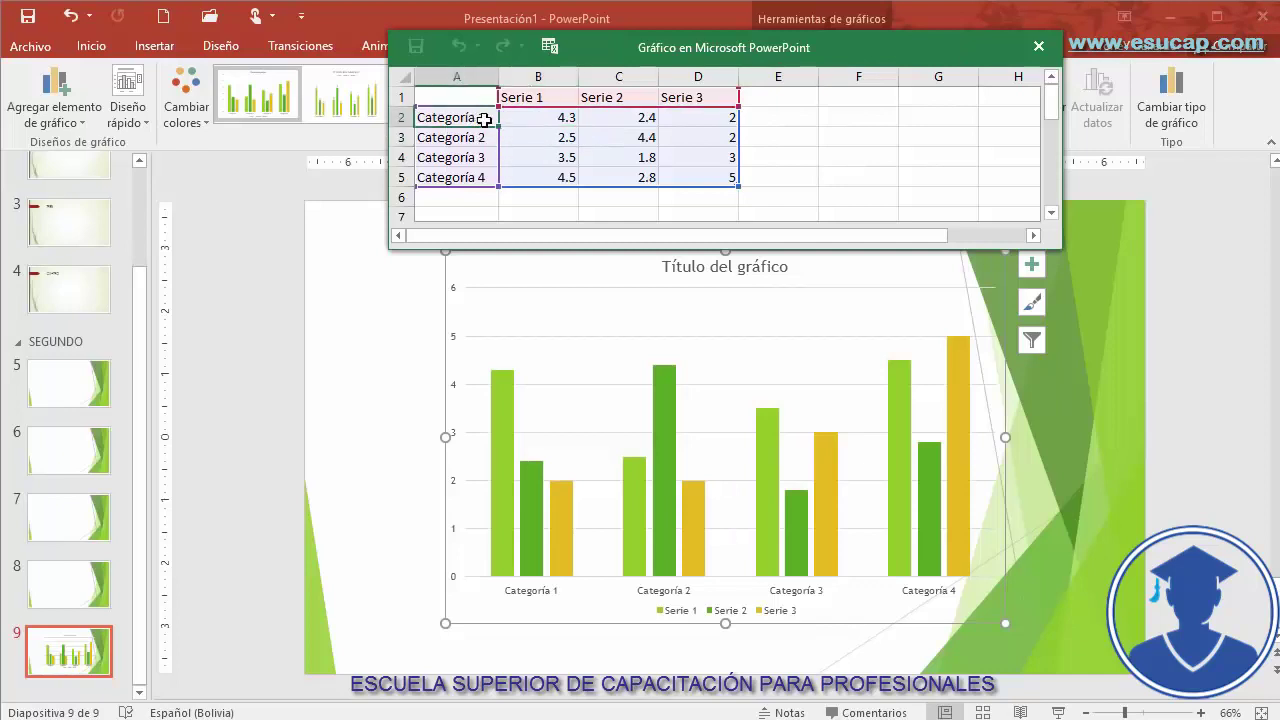
{"action": "type", "text": "LUNES"}
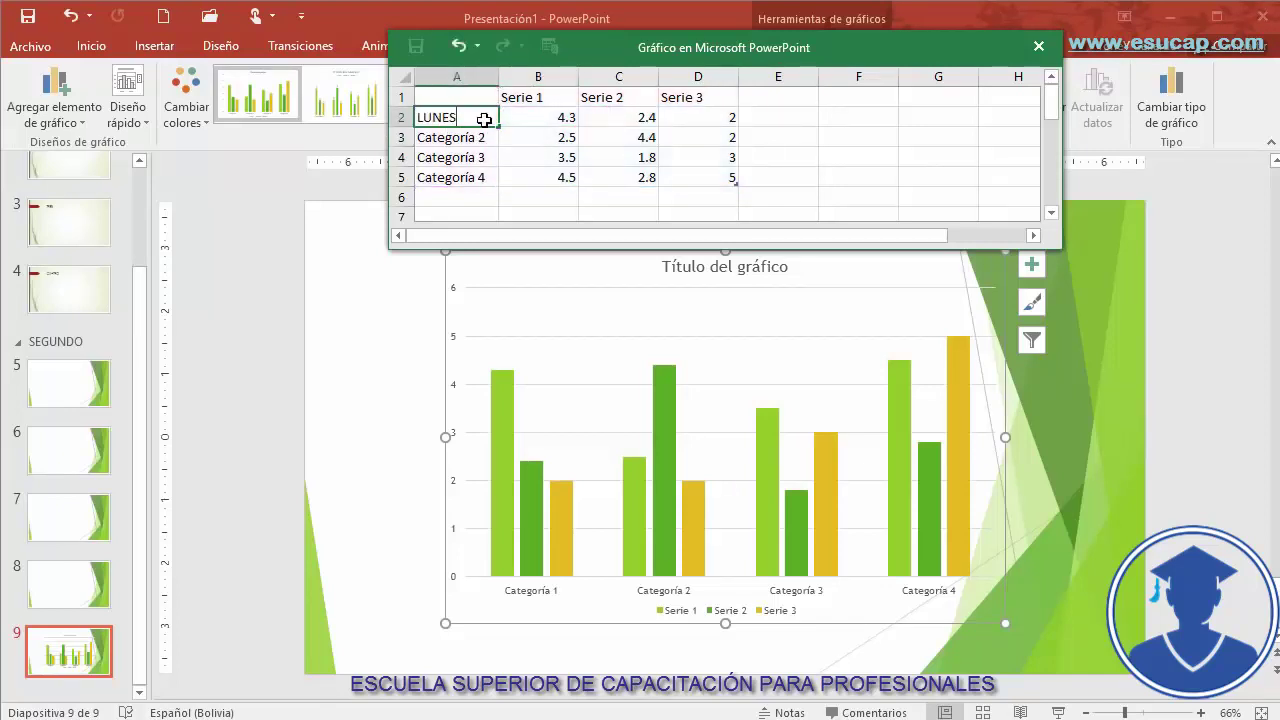
{"action": "key", "text": "Return"}
{"action": "type", "text": "NA"}
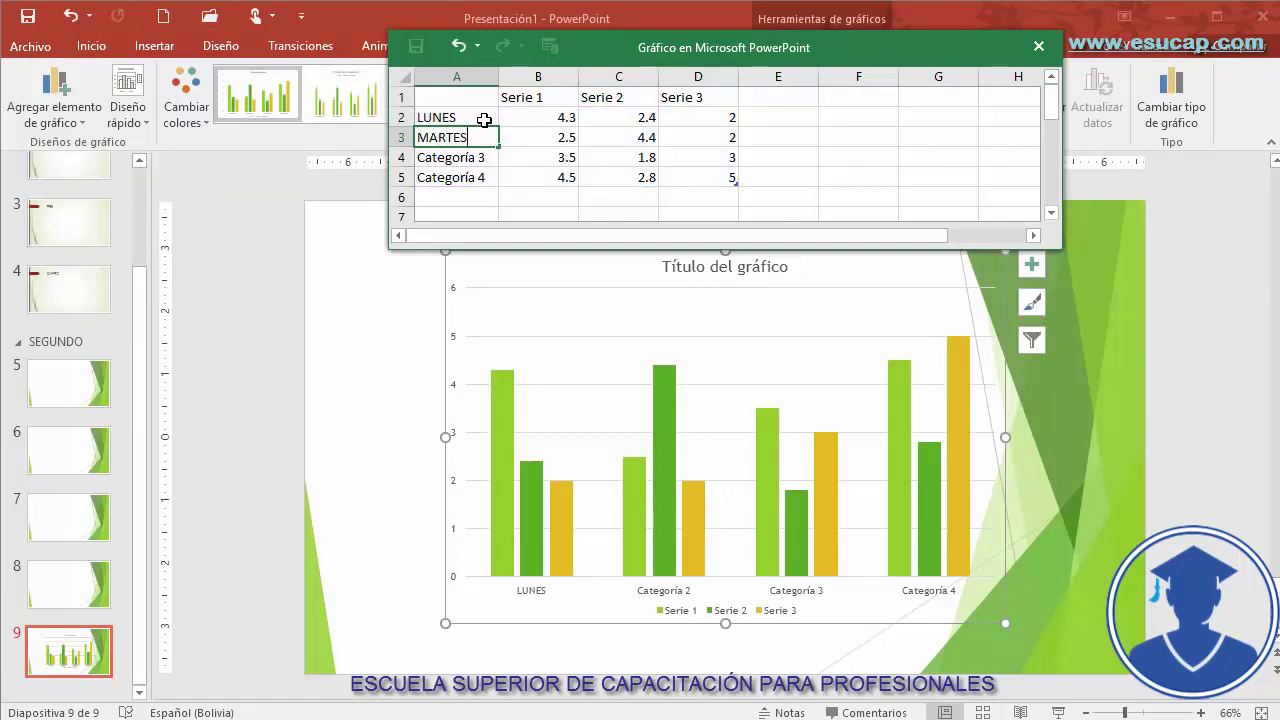
{"action": "key", "text": "Return"}
{"action": "type", "text": "MIERCOLES"}
{"action": "key", "text": "Return"}
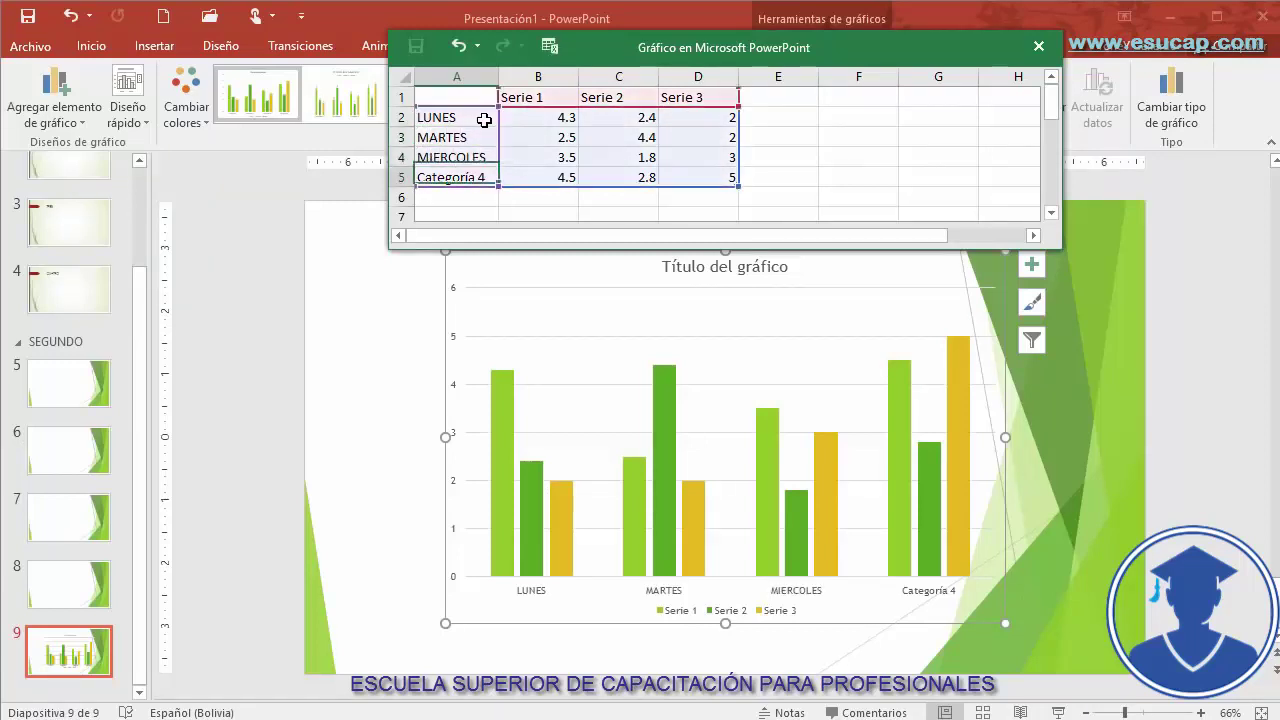
{"action": "type", "text": "JU"}
{"action": "type", "text": "ECE"}
{"action": "key", "text": "BackSpace"}
{"action": "key", "text": "BackSpace"}
{"action": "type", "text": "VES"}
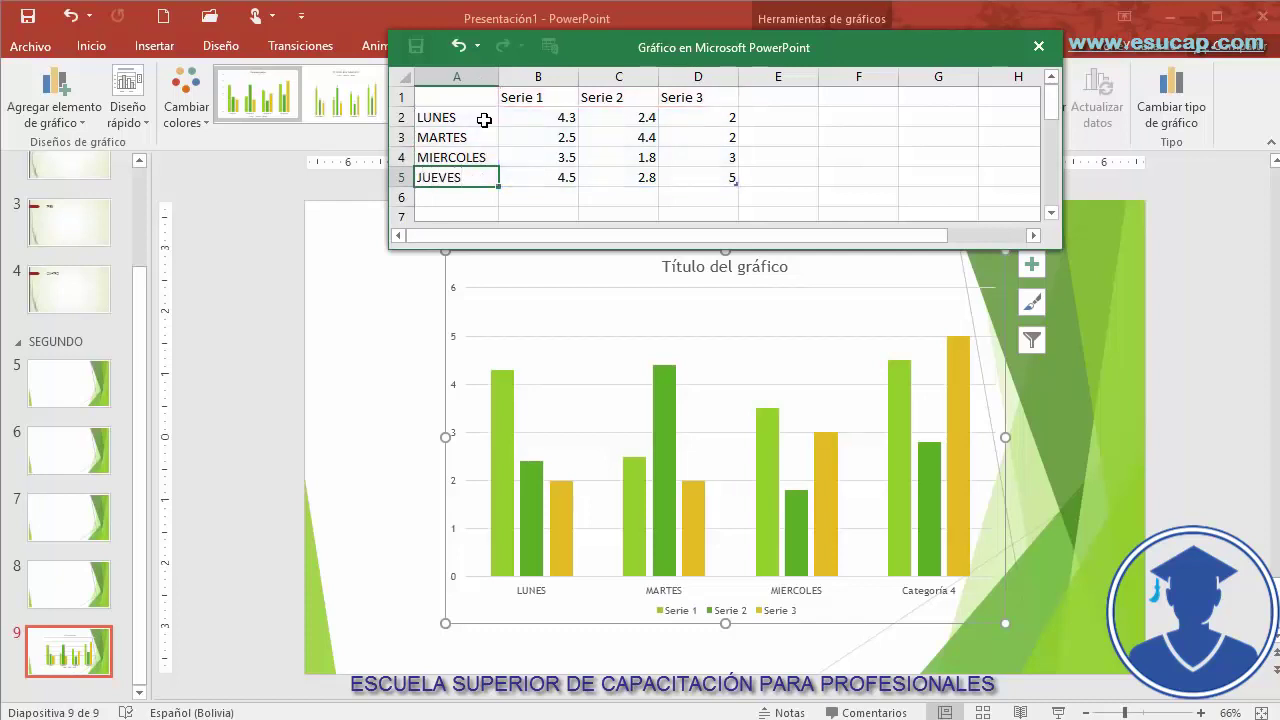
{"action": "key", "text": "Return"}
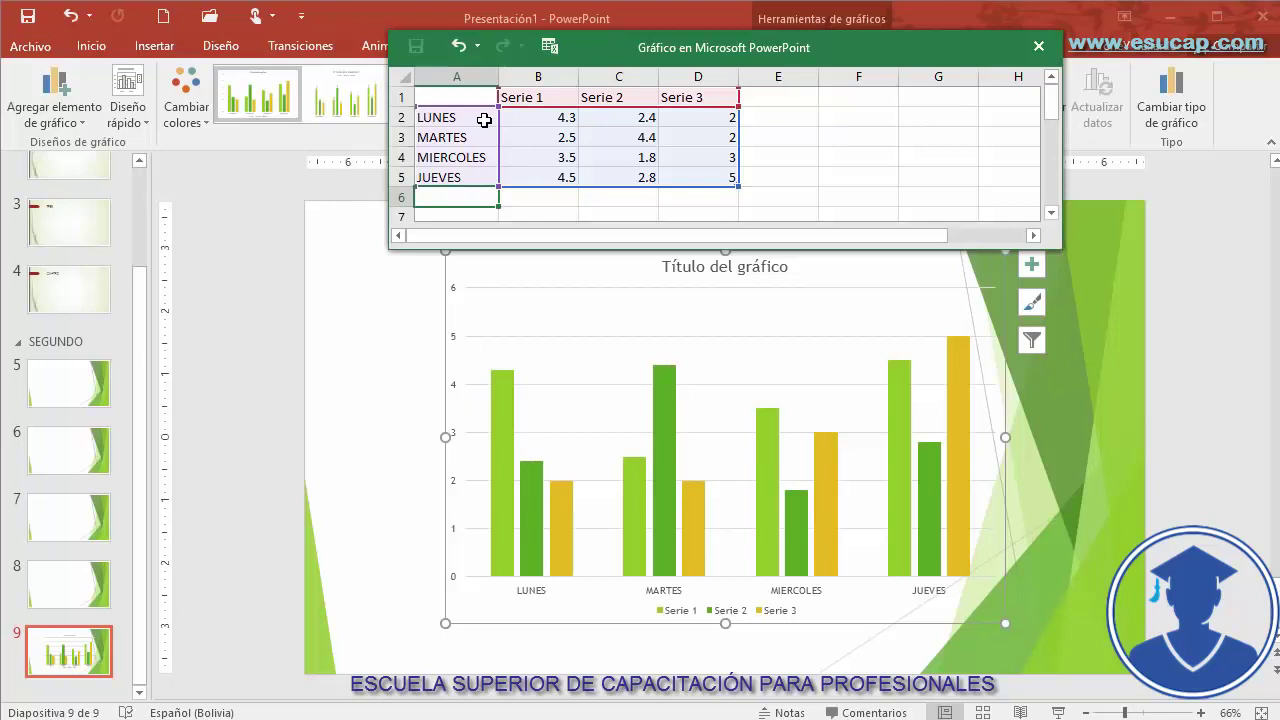
Set the Serie 1 values for LUNES to JUEVES to 10, 8, 7 and 6
{"action": "left_click", "coordinate": [561, 120]}
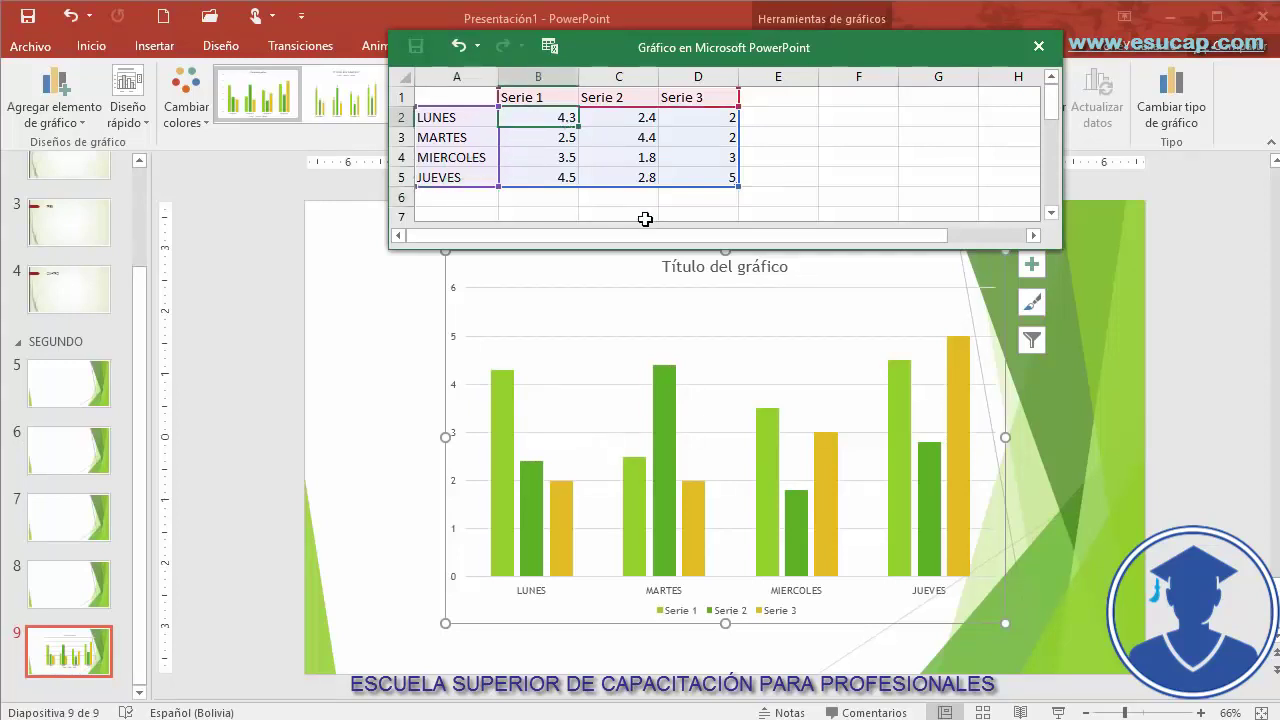
{"action": "type", "text": "10"}
{"action": "key", "text": "Return"}
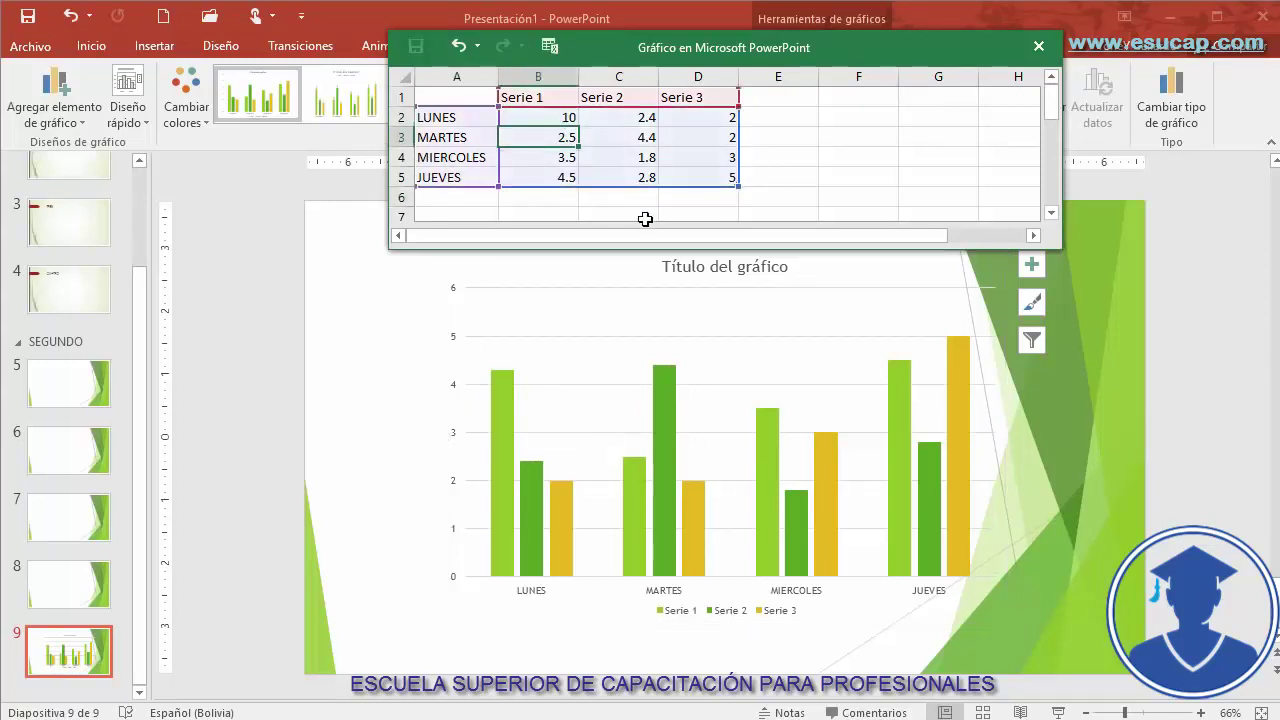
{"action": "type", "text": "8"}
{"action": "key", "text": "Return"}
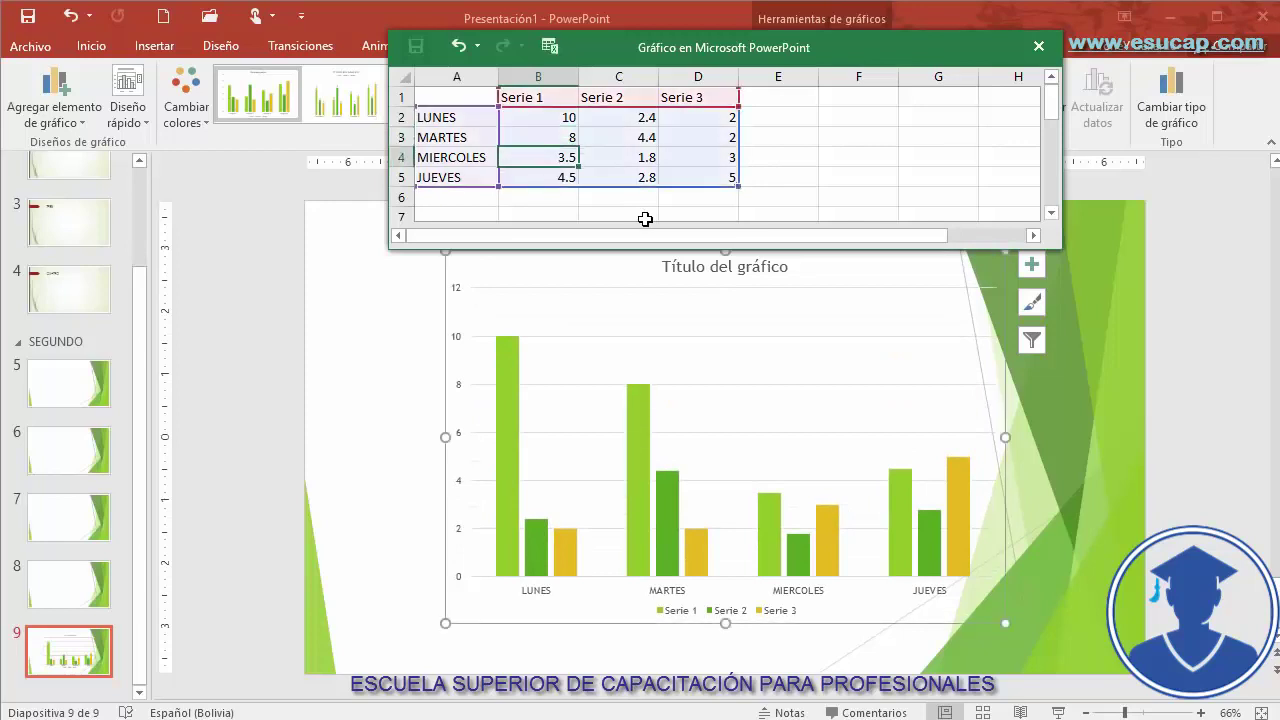
{"action": "type", "text": "7"}
{"action": "key", "text": "Return"}
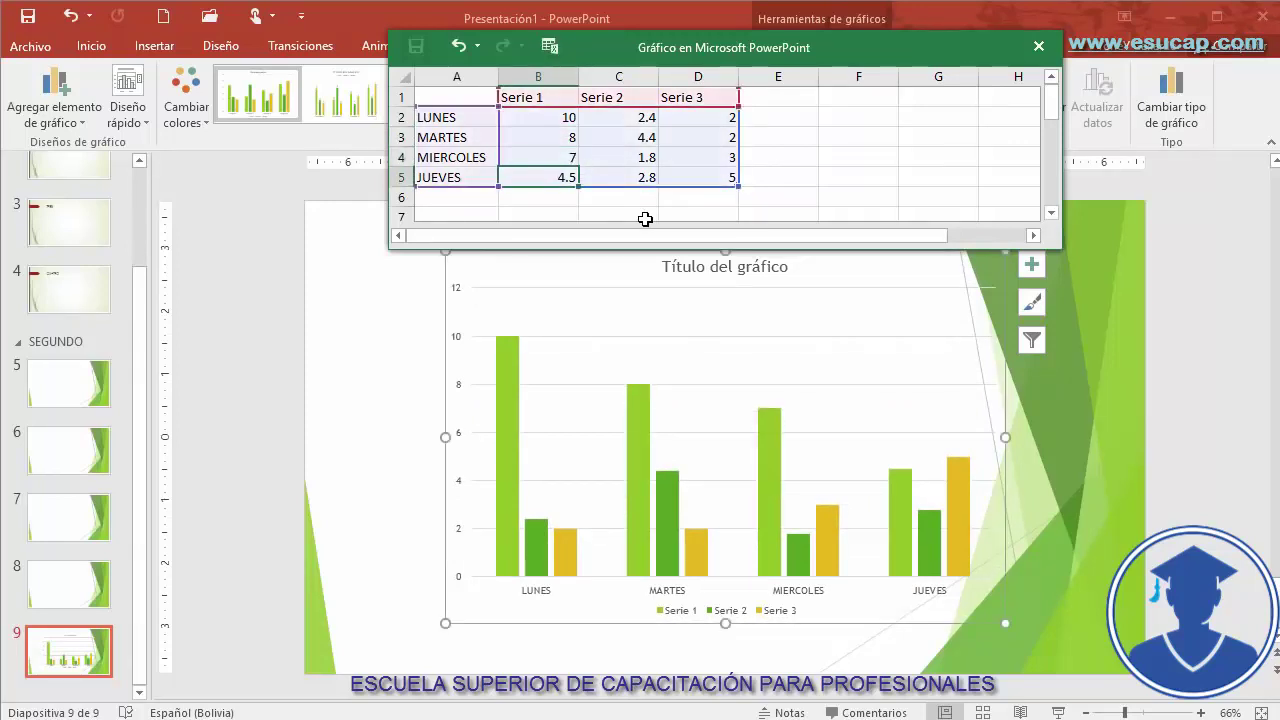
{"action": "type", "text": "6"}
{"action": "key", "text": "Return"}
Set the Serie 2 values for LUNES to JUEVES to 5, 6, 8 and 9
{"action": "key", "text": "Right"}
{"action": "key", "text": "Up"}
{"action": "key", "text": "Up"}
{"action": "key", "text": "Up"}
{"action": "key", "text": "Up"}
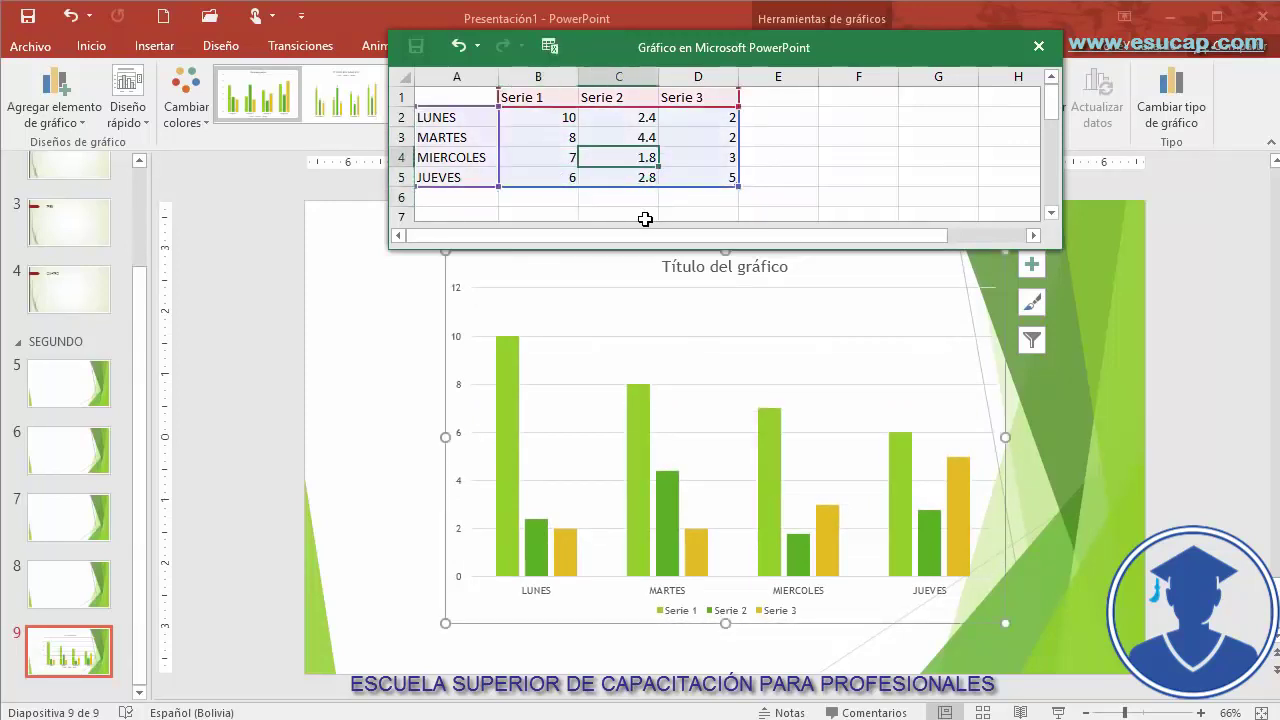
{"action": "type", "text": "5"}
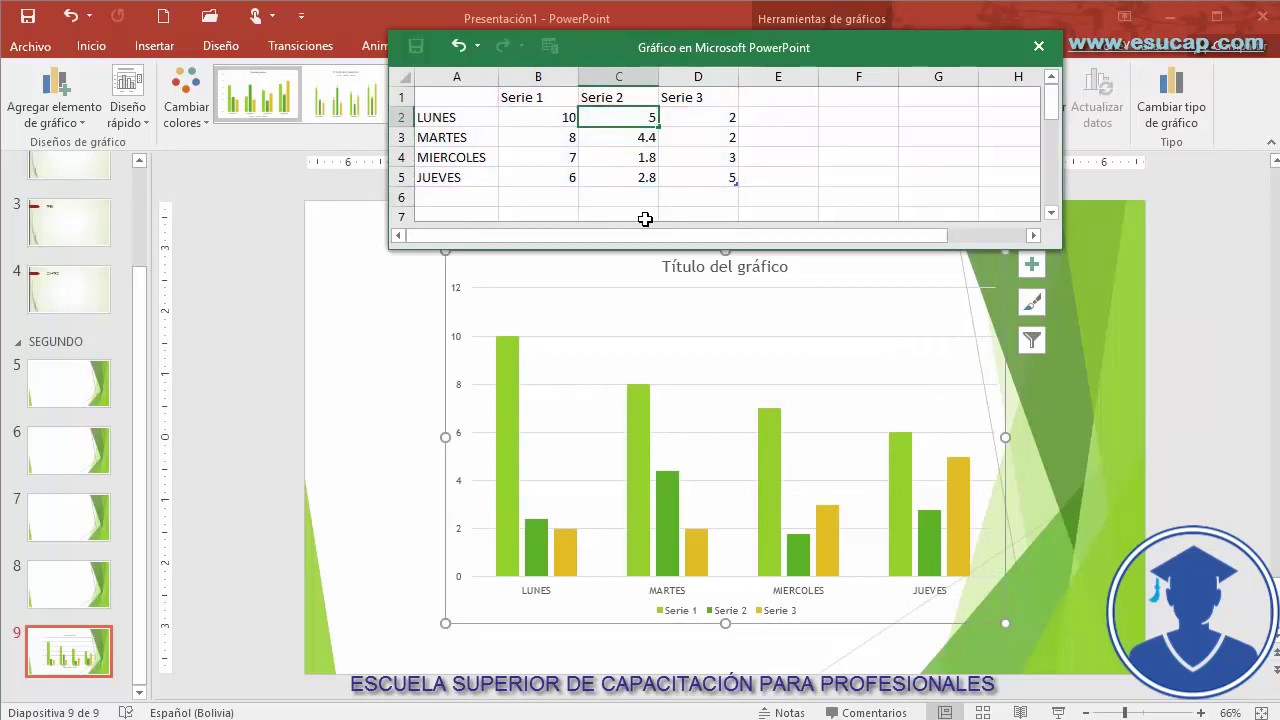
{"action": "key", "text": "Return"}
{"action": "type", "text": "6"}
{"action": "key", "text": "Return"}
{"action": "type", "text": "8"}
{"action": "key", "text": "Return"}
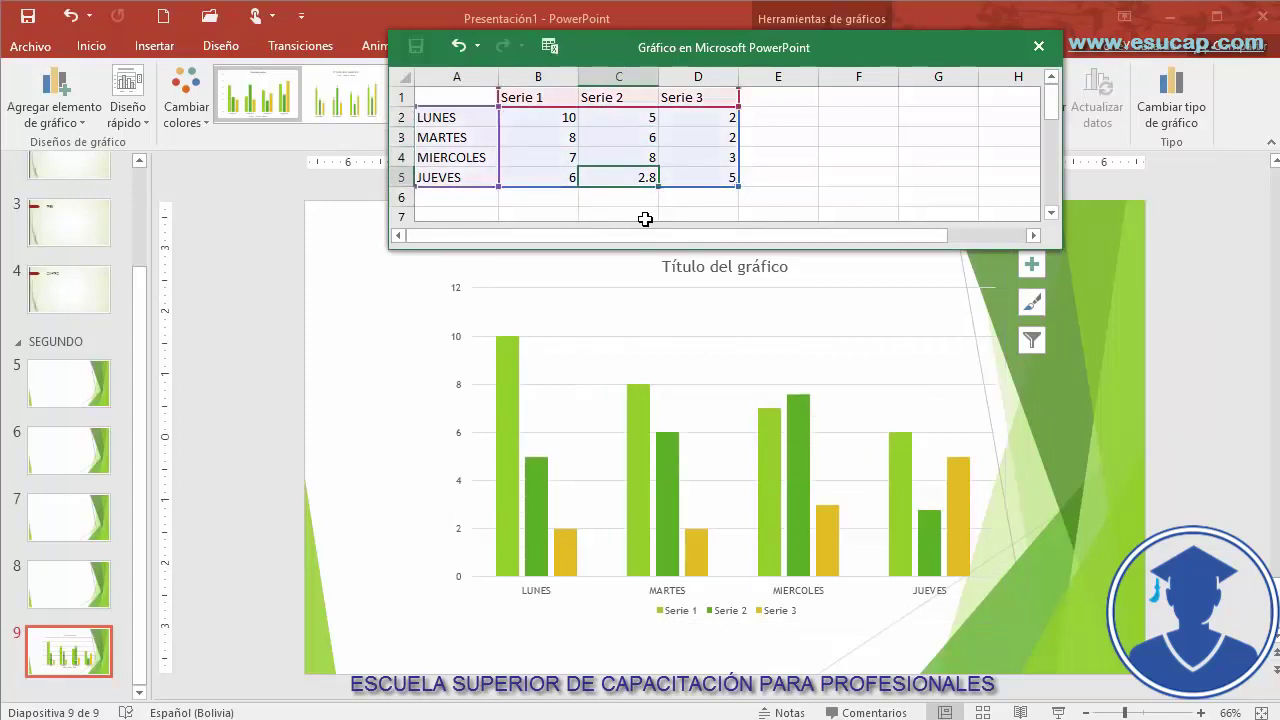
{"action": "type", "text": "9"}
{"action": "key", "text": "Return"}
{"action": "key", "text": "Right"}
{"action": "key", "text": "Up"}
{"action": "key", "text": "Up"}
{"action": "key", "text": "Up"}
{"action": "key", "text": "Up"}
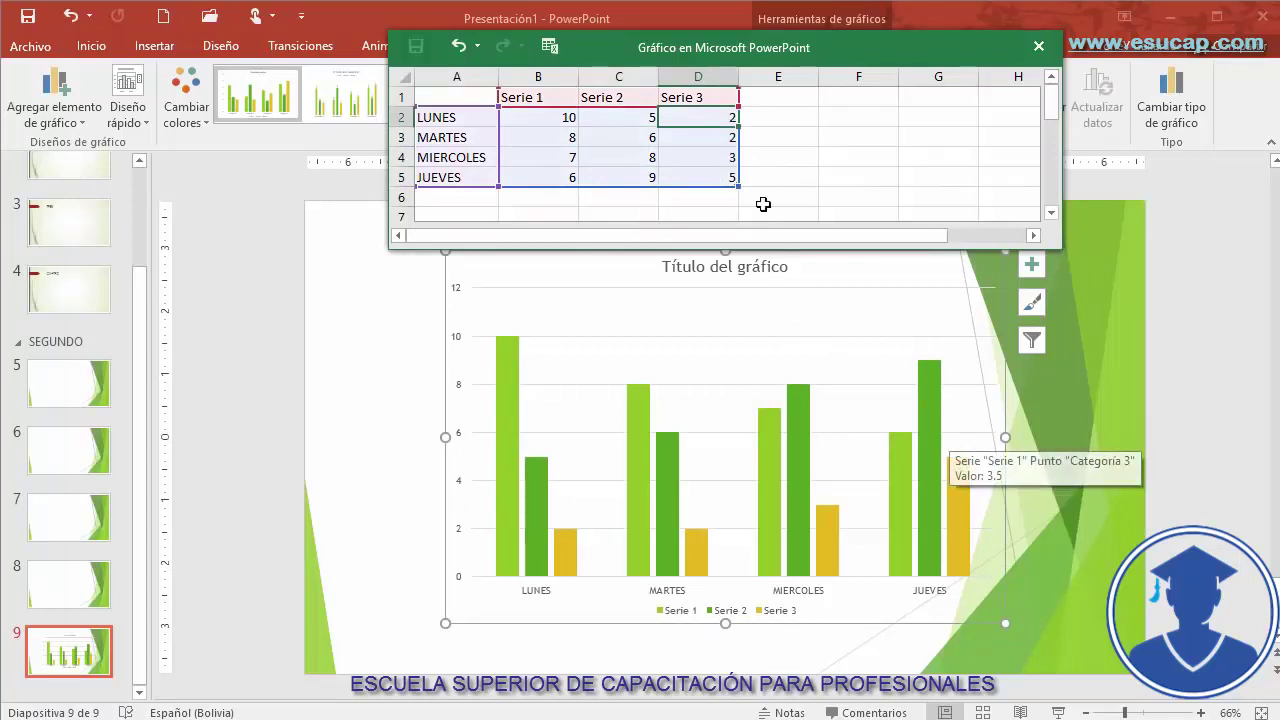
Extend the chart's data range down to row 6 and name the new category VIERNES
{"action": "left_click", "coordinate": [439, 196]}
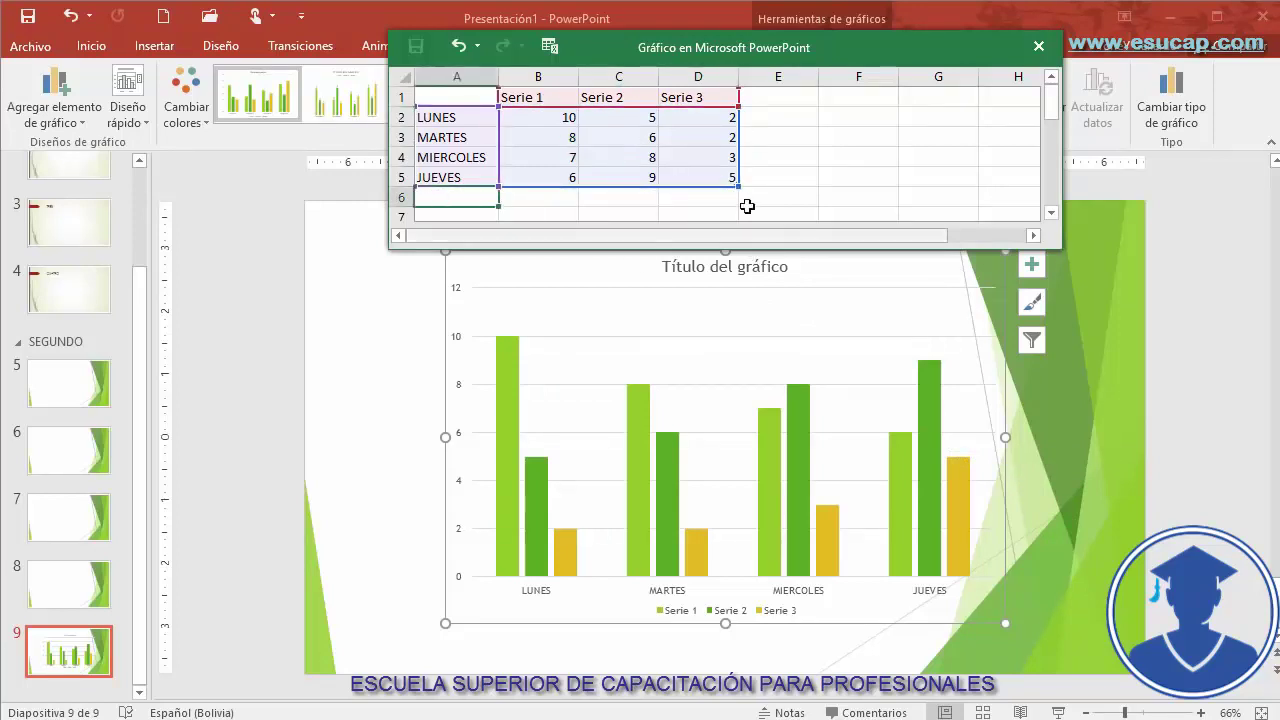
{"action": "left_click_drag", "start_coordinate": [736, 184], "coordinate": [734, 203]}
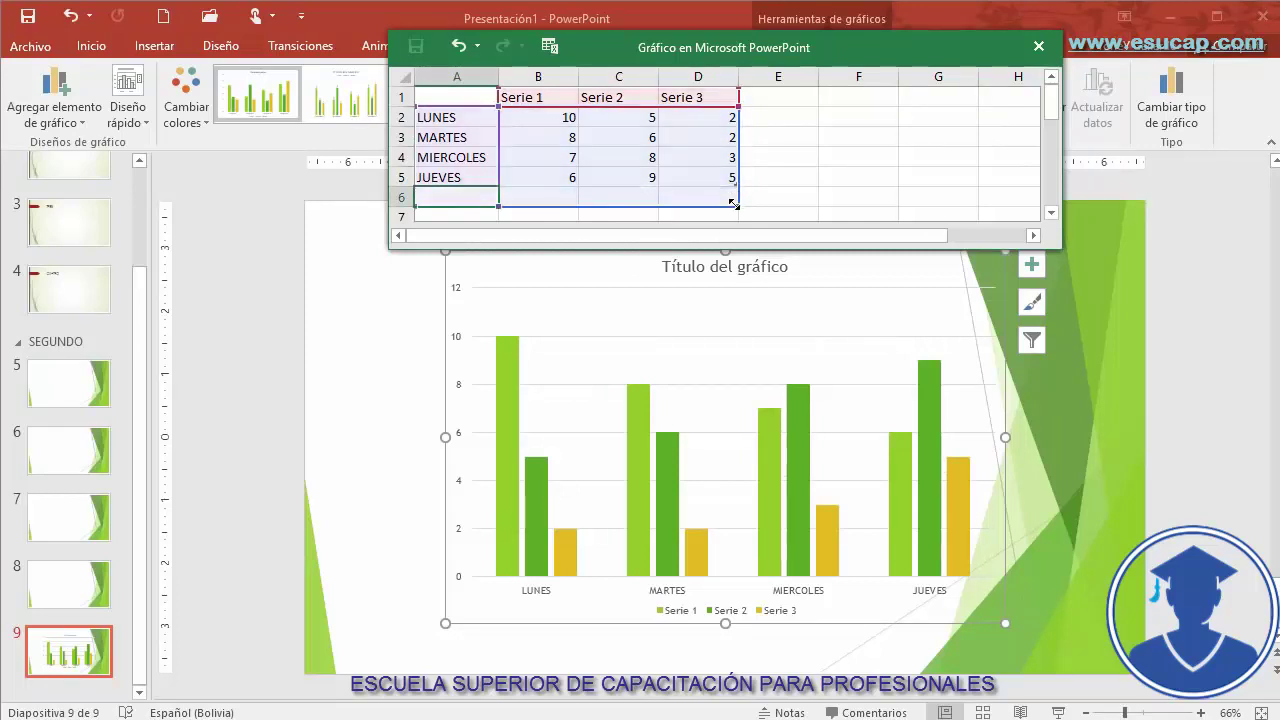
{"action": "left_click", "coordinate": [460, 158]}
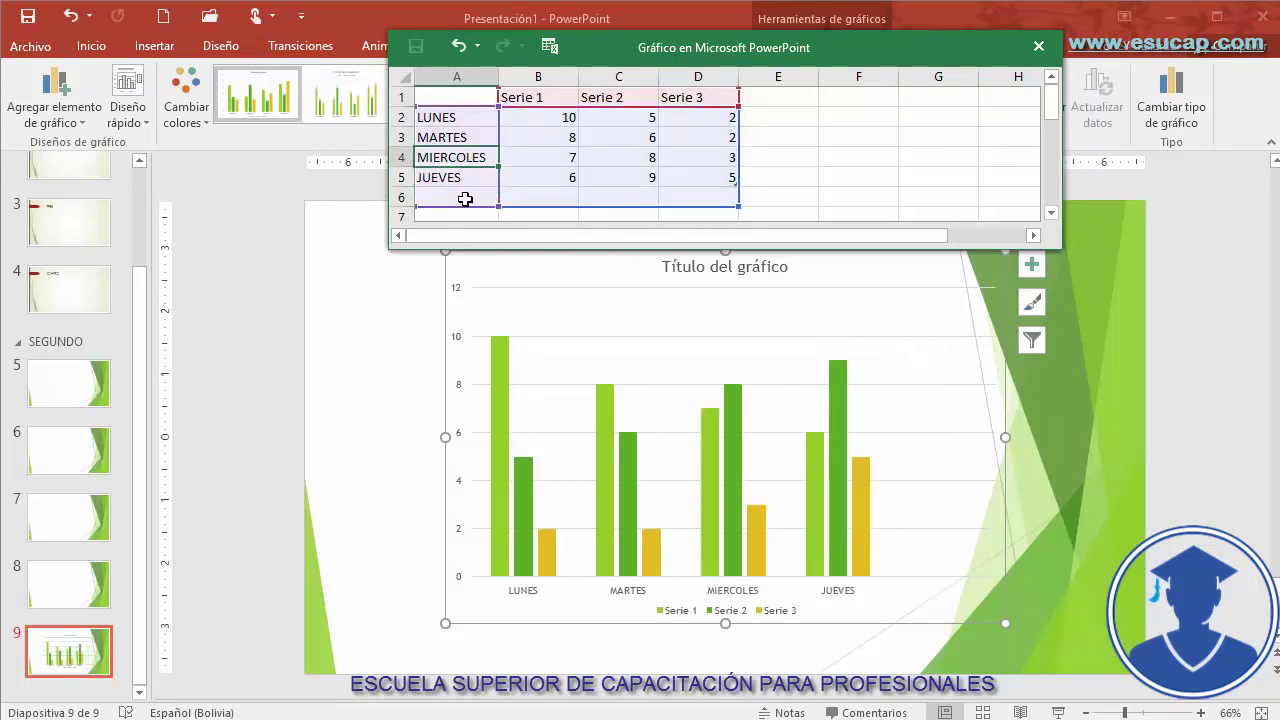
{"action": "left_click", "coordinate": [463, 198]}
{"action": "type", "text": "VIERNES"}
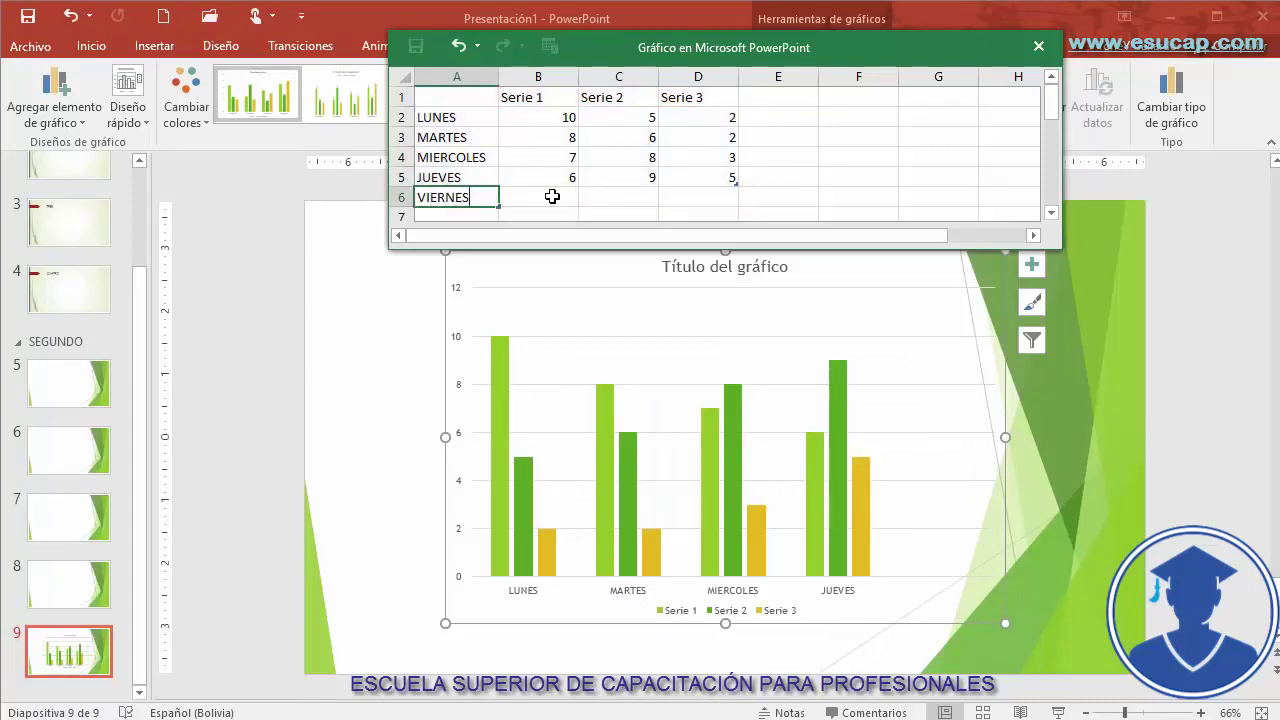
Enter 6, 8 and 9 as the VIERNES values for Serie 1, 2 and 3, and close the chart's data sheet
{"action": "left_click", "coordinate": [552, 197]}
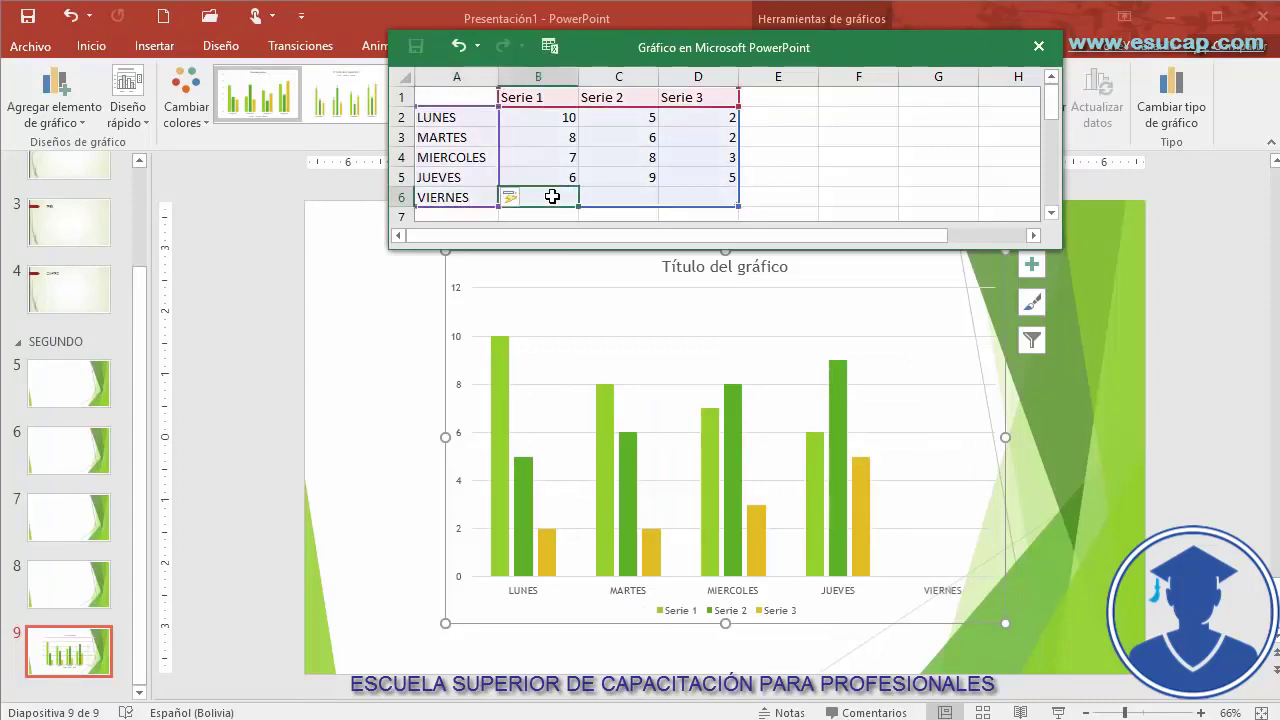
{"action": "type", "text": "6"}
{"action": "key", "text": "Tab"}
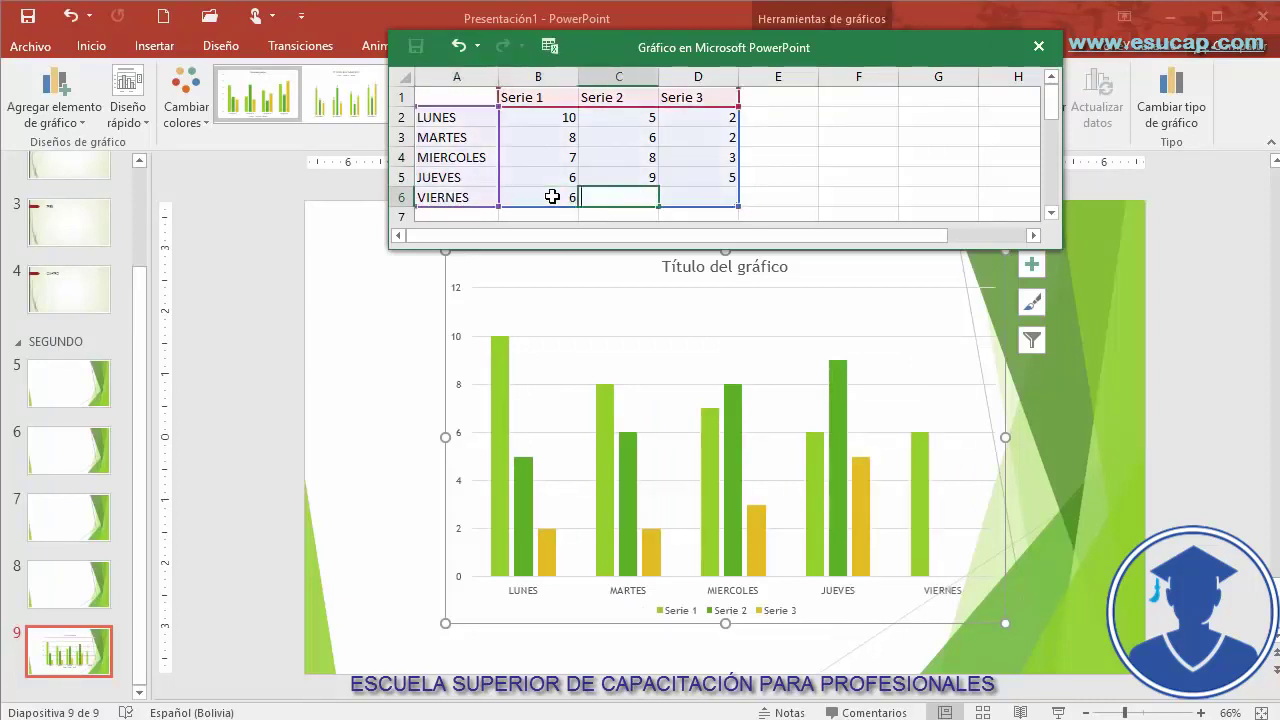
{"action": "type", "text": "8"}
{"action": "key", "text": "Tab"}
{"action": "type", "text": "9"}
{"action": "key", "text": "Return"}
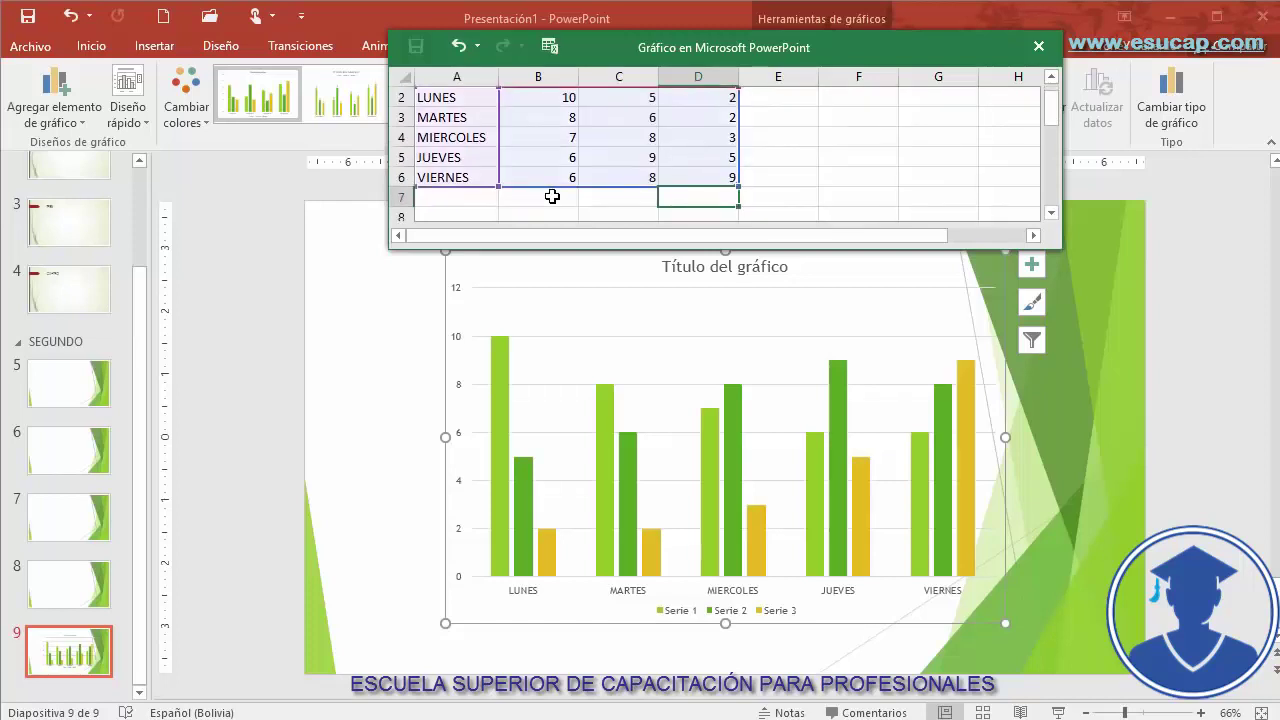
{"action": "left_click", "coordinate": [1040, 50]}
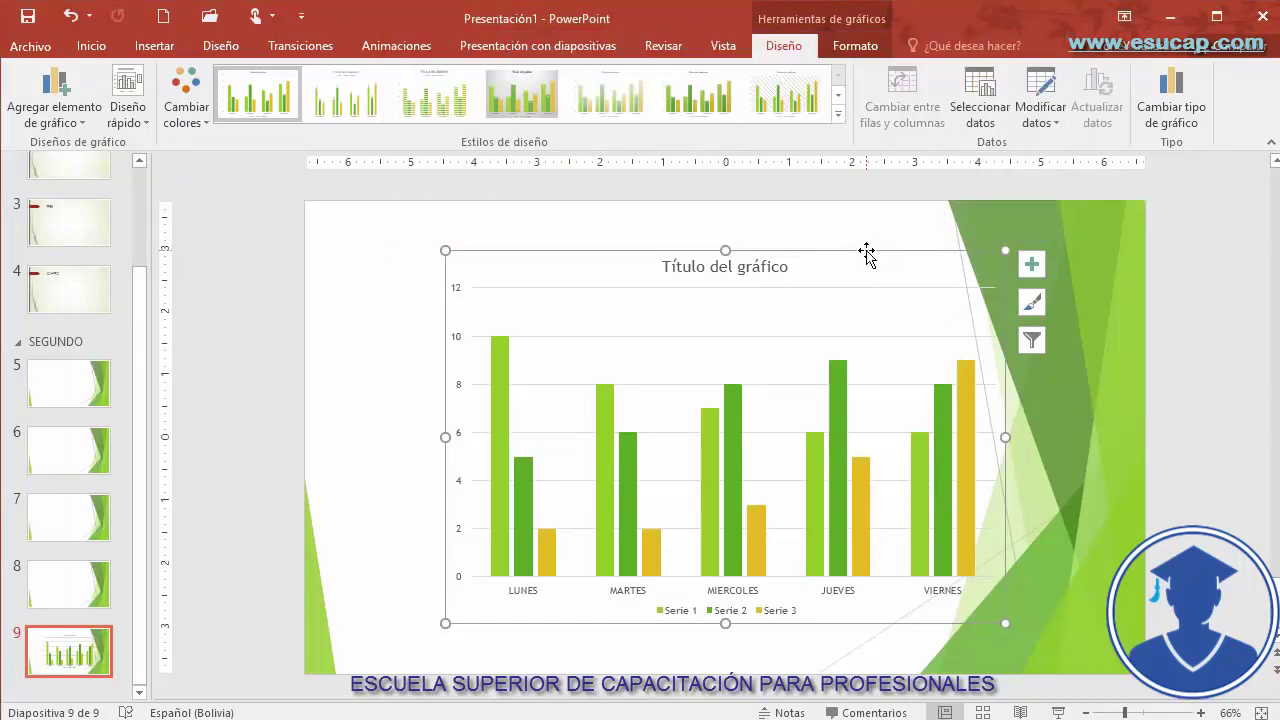
Move the chart slightly to the left on slide 9 and replace its title with SEMANA
{"action": "left_click", "coordinate": [827, 256]}
{"action": "left_click", "coordinate": [725, 268]}
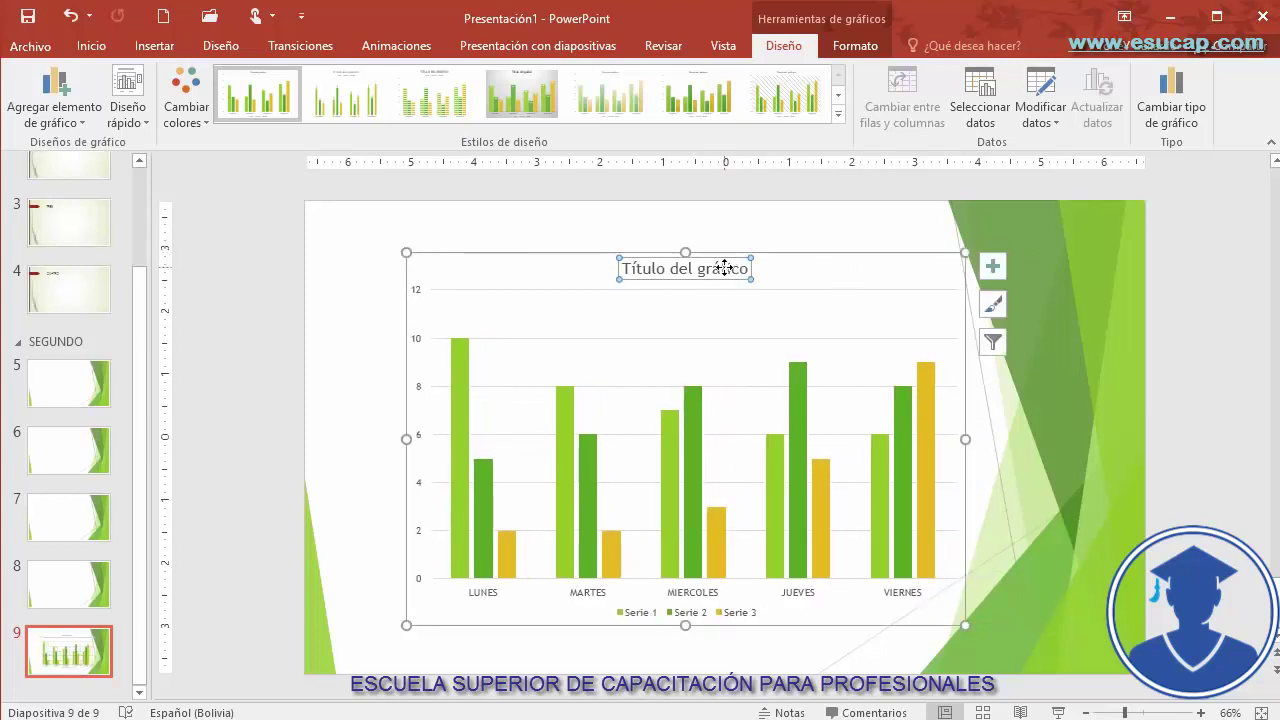
{"action": "left_click", "coordinate": [716, 275]}
{"action": "key", "text": "ctrl+a"}
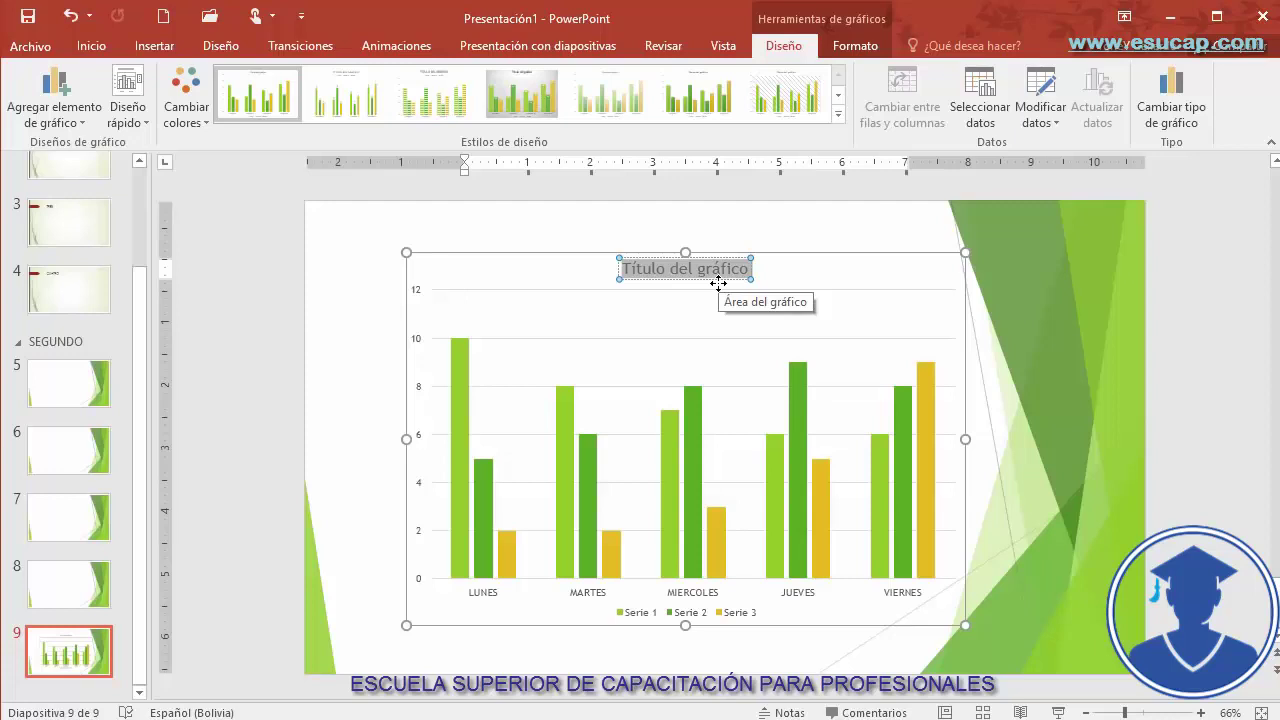
{"action": "type", "text": "SEMANA"}
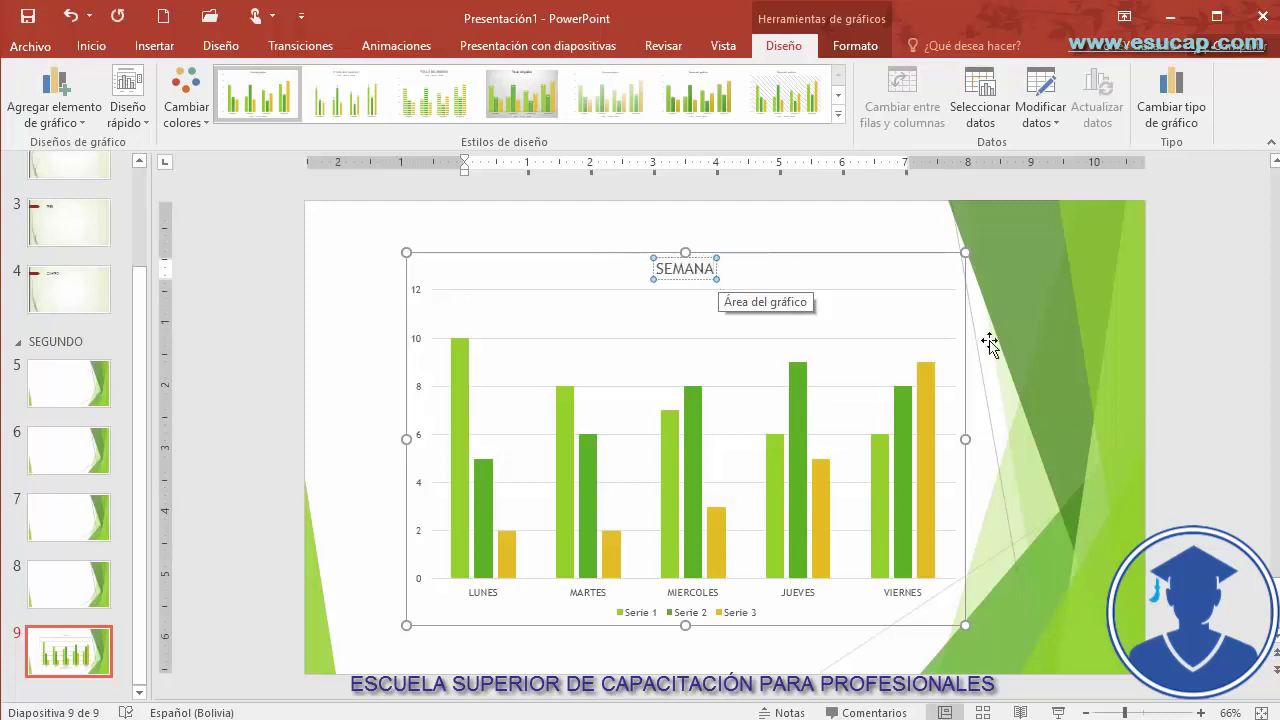
{"action": "left_click", "coordinate": [997, 375]}
{"action": "left_click", "coordinate": [848, 362]}
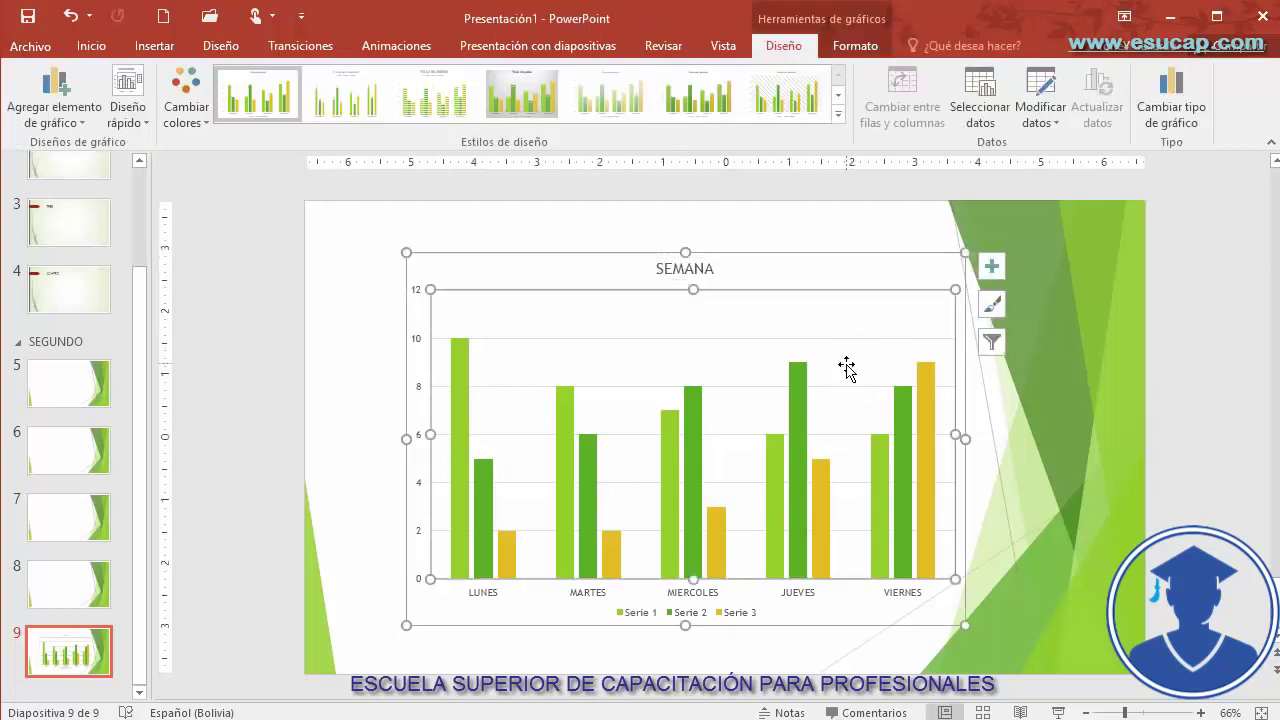
Add data callout labels to all series of the SEMANA chart
{"action": "left_click", "coordinate": [801, 263]}
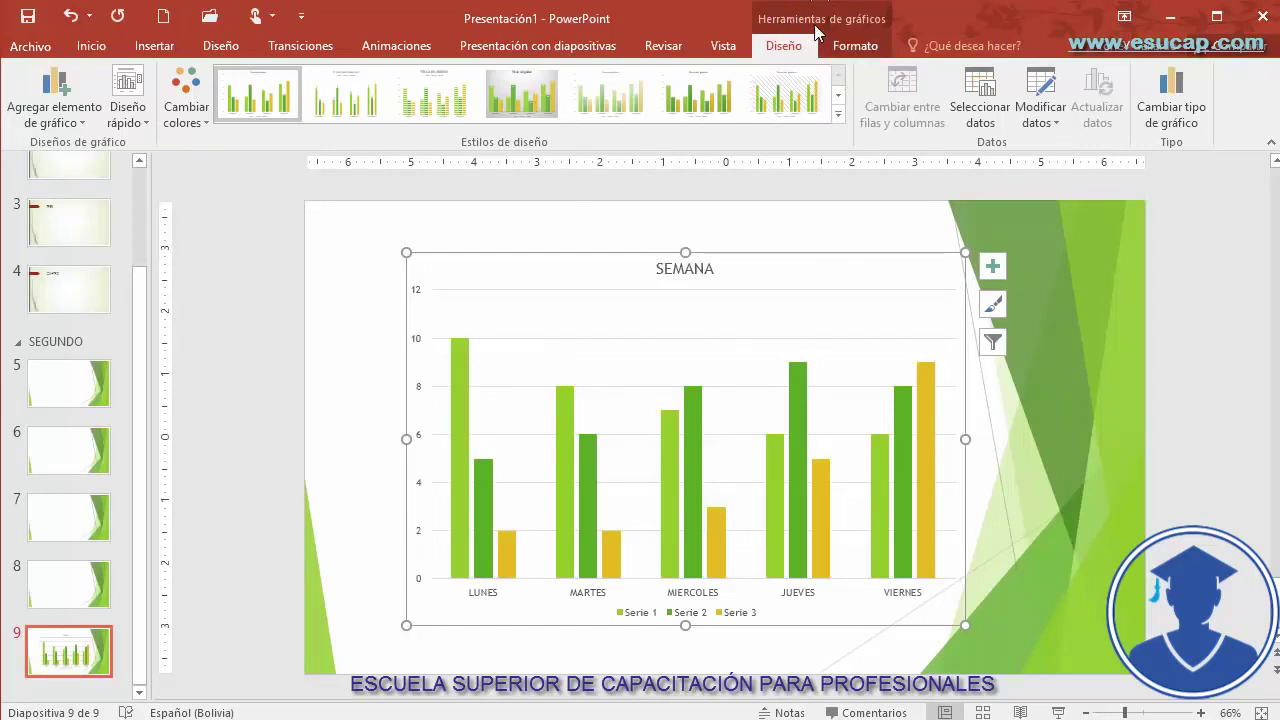
{"action": "left_click", "coordinate": [857, 47]}
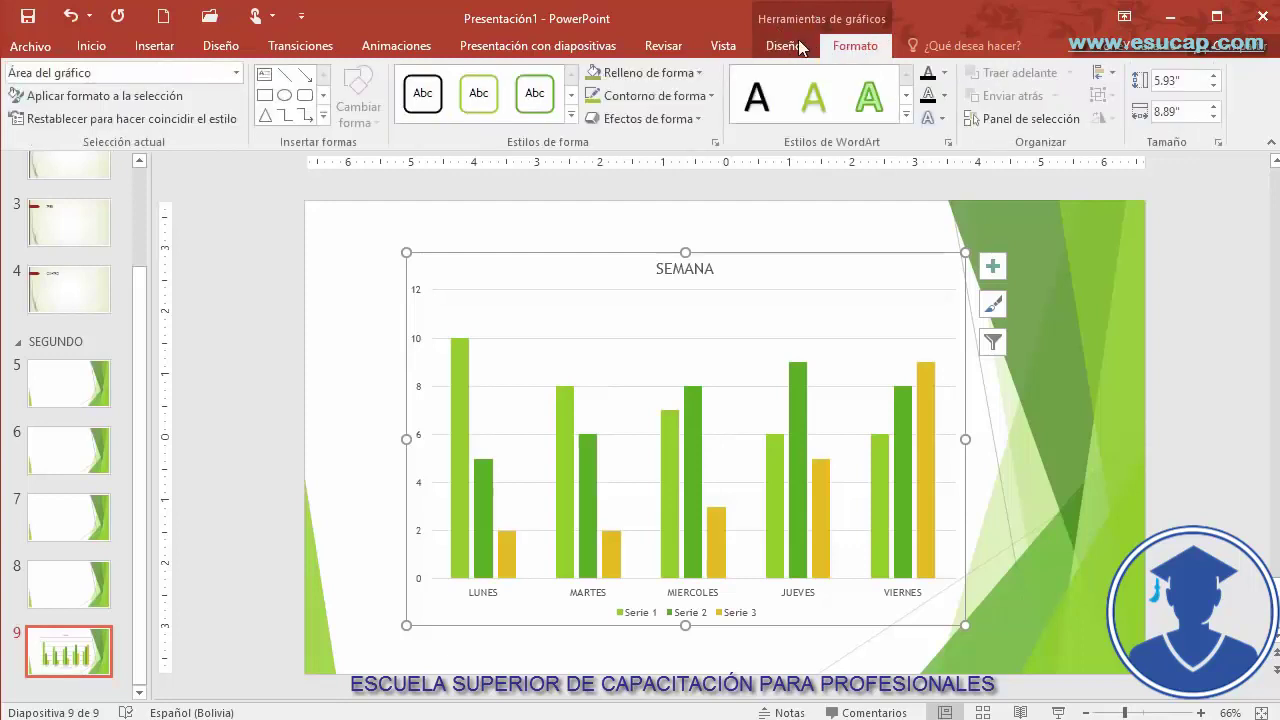
{"action": "left_click", "coordinate": [784, 47]}
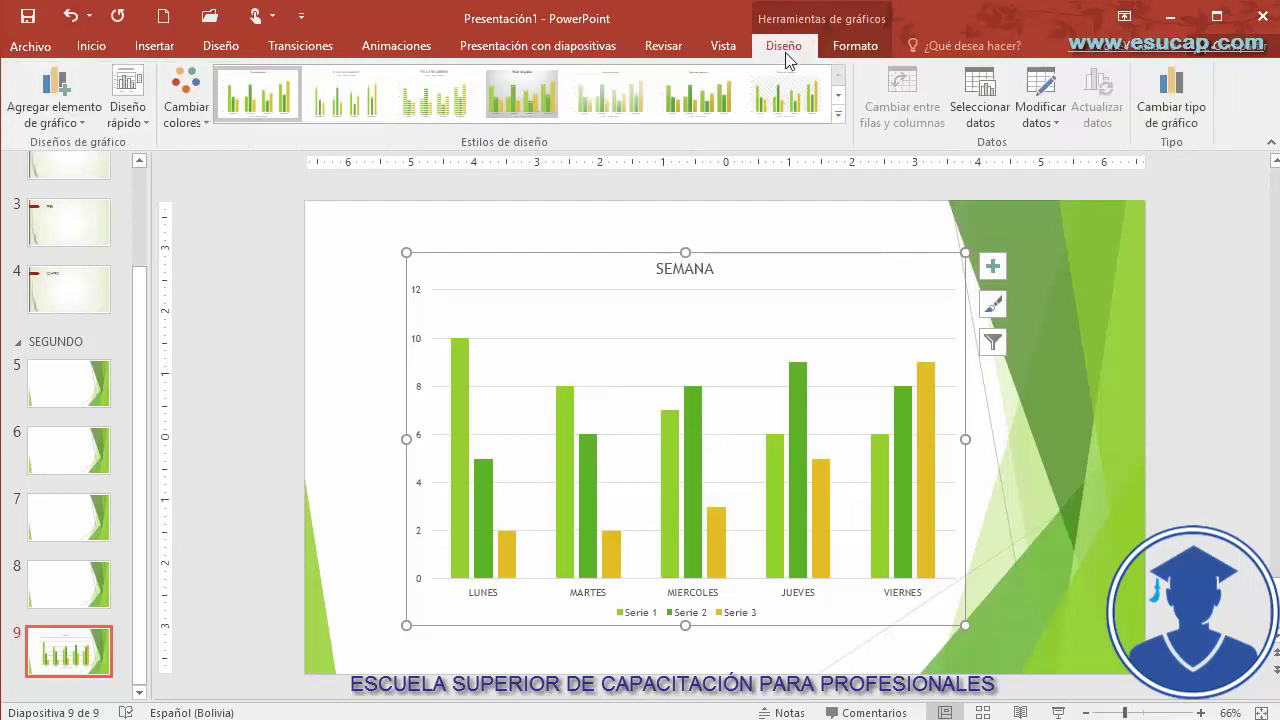
{"action": "left_click", "coordinate": [80, 127]}
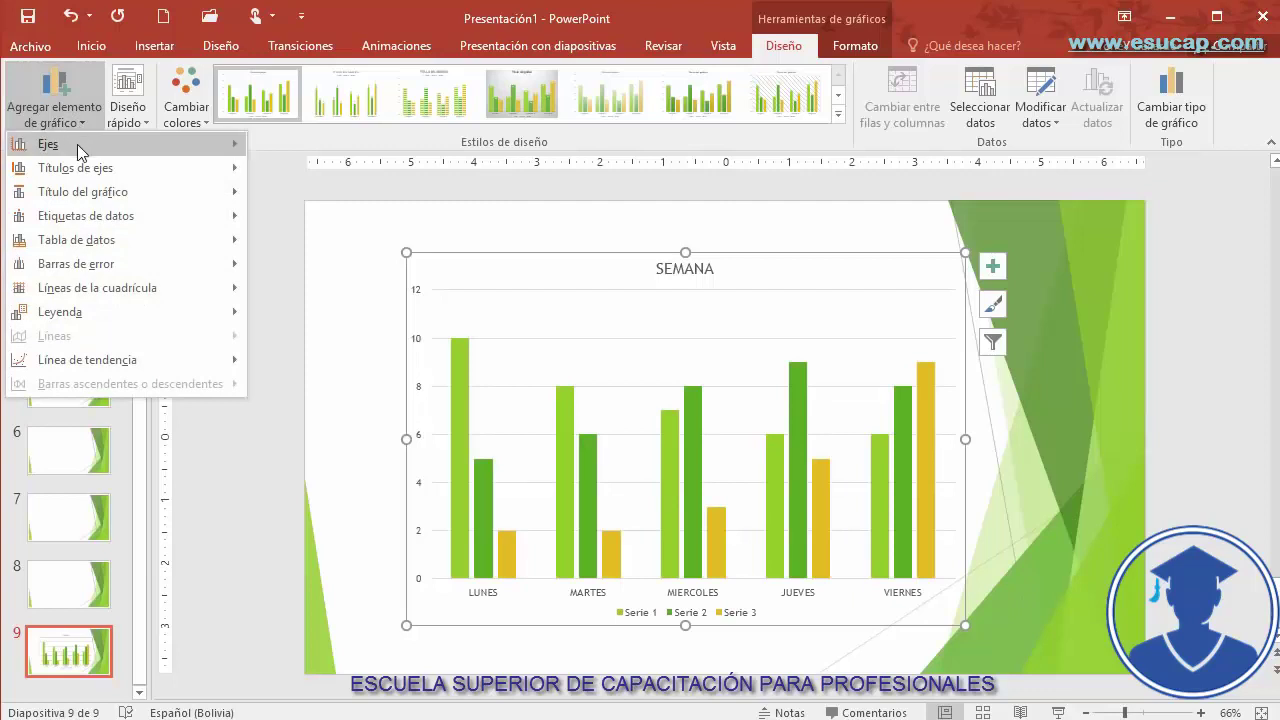
{"action": "mouse_move", "coordinate": [82, 148]}
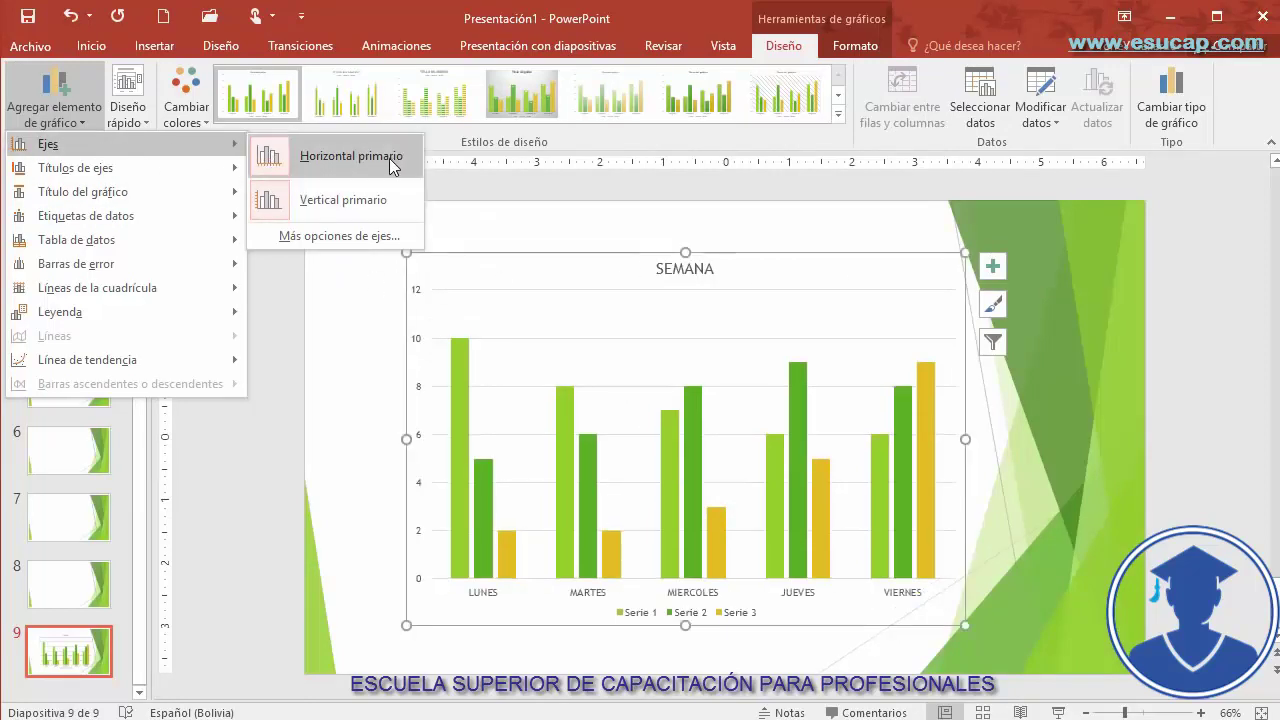
{"action": "mouse_move", "coordinate": [107, 177]}
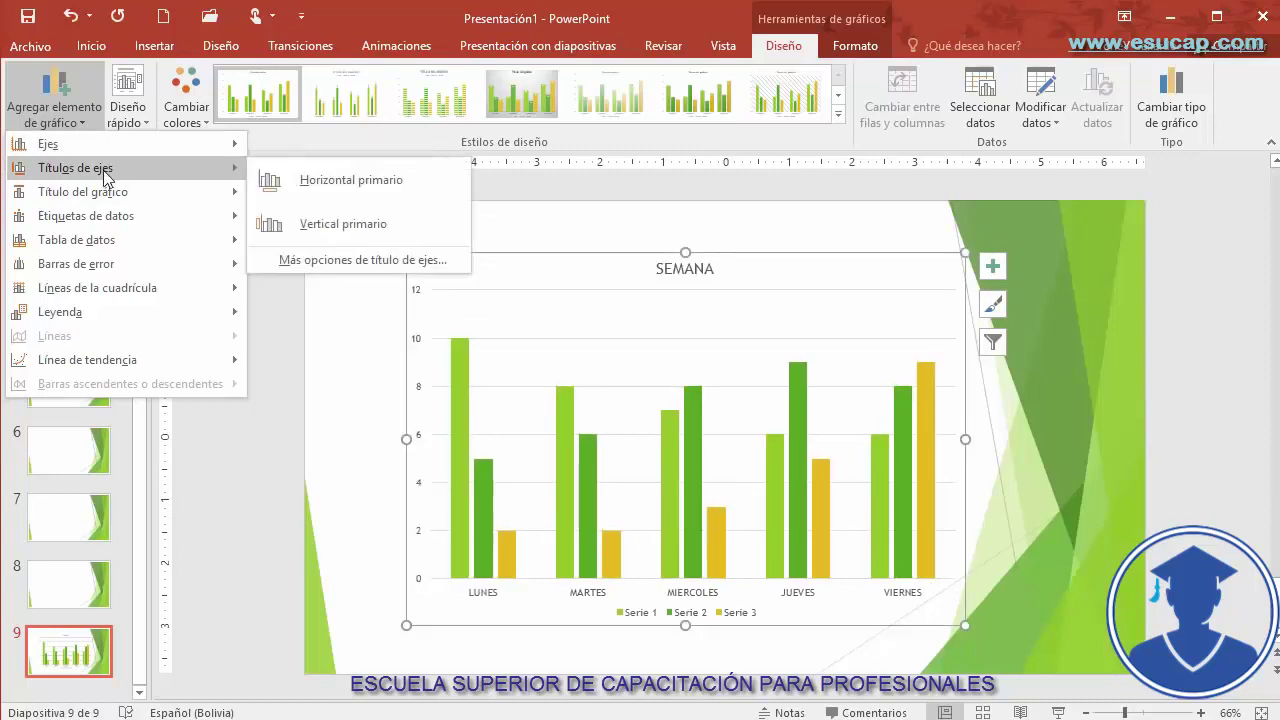
{"action": "mouse_move", "coordinate": [92, 203]}
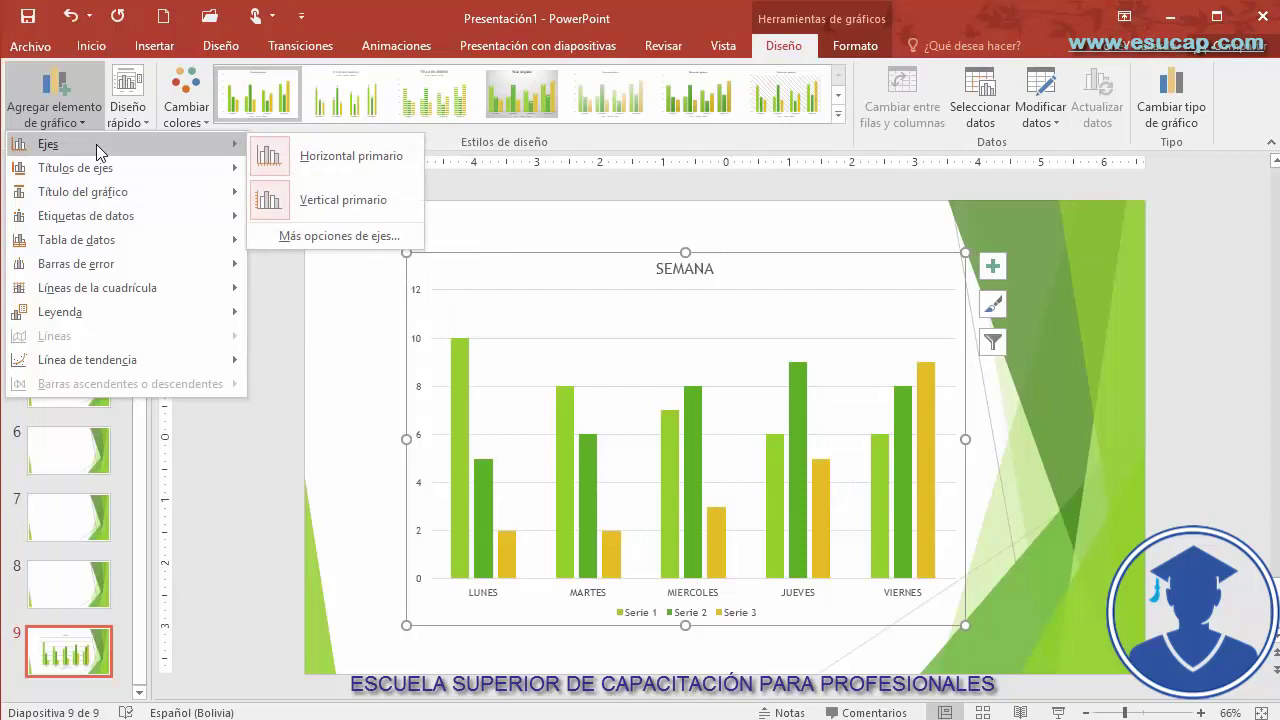
{"action": "mouse_move", "coordinate": [139, 219]}
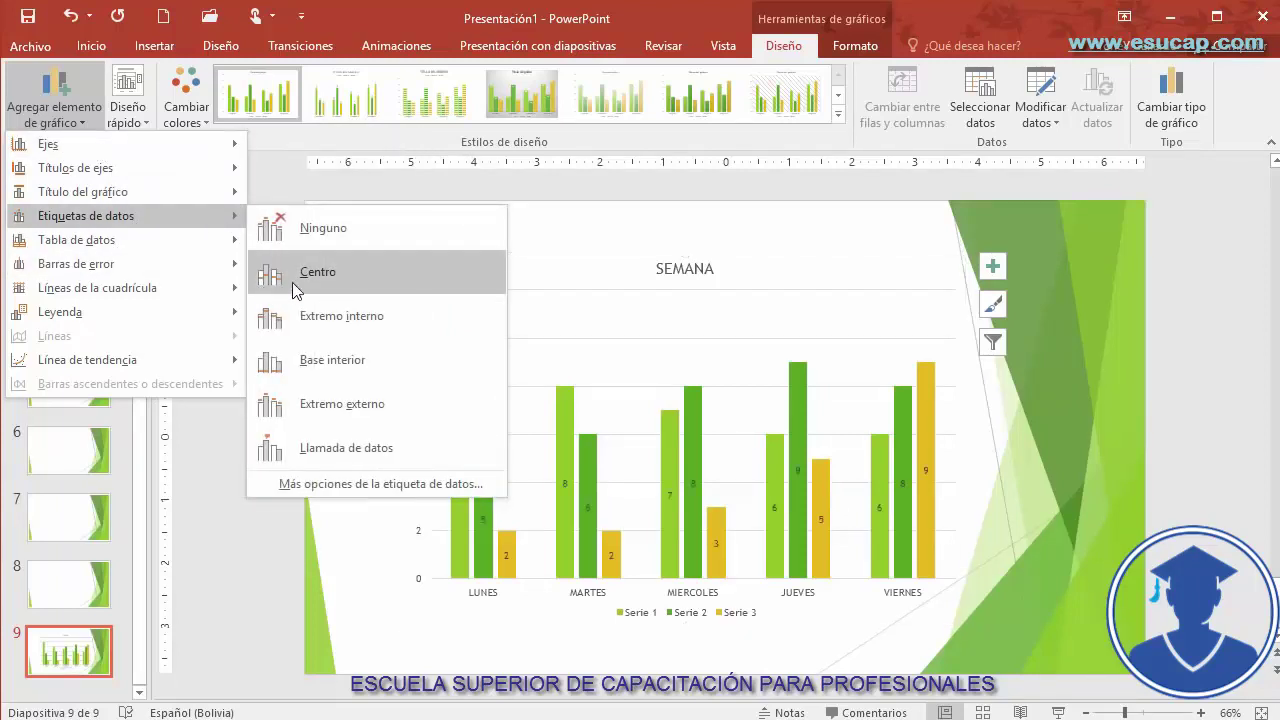
{"action": "left_click", "coordinate": [337, 446]}
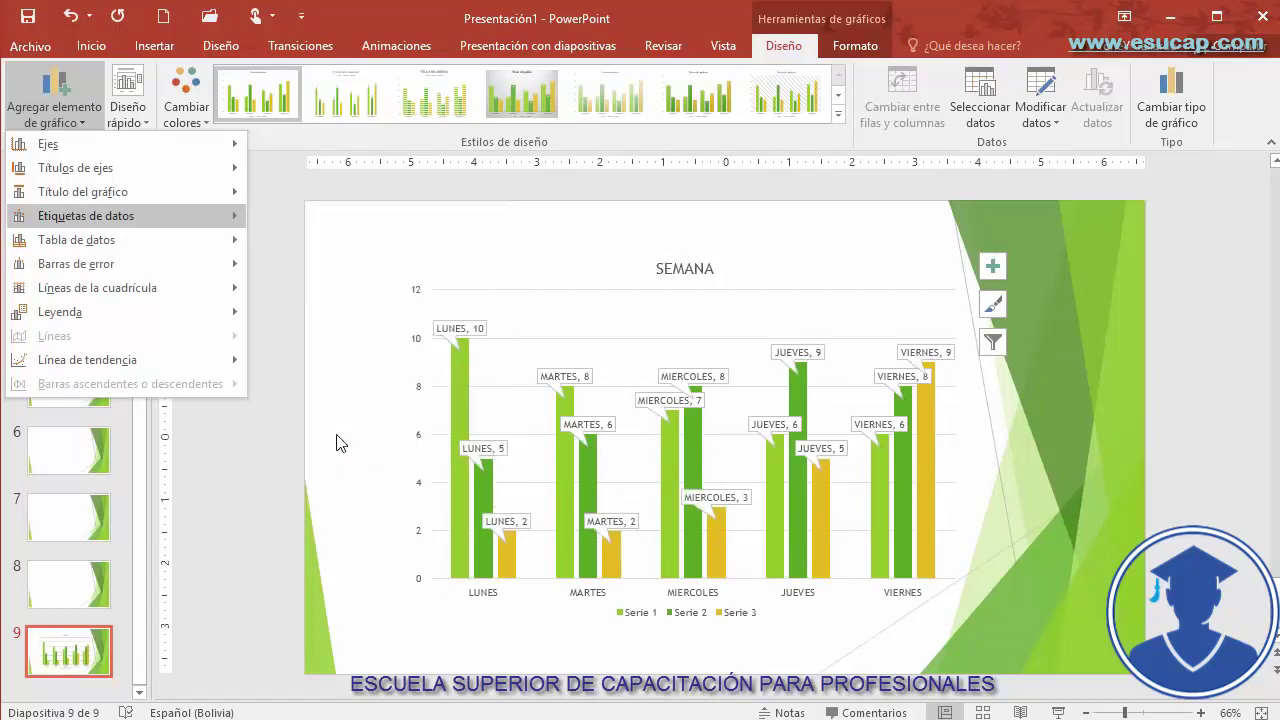
Examine the list of chart elements, including the options for the axes and the chart title
{"action": "left_click", "coordinate": [58, 100]}
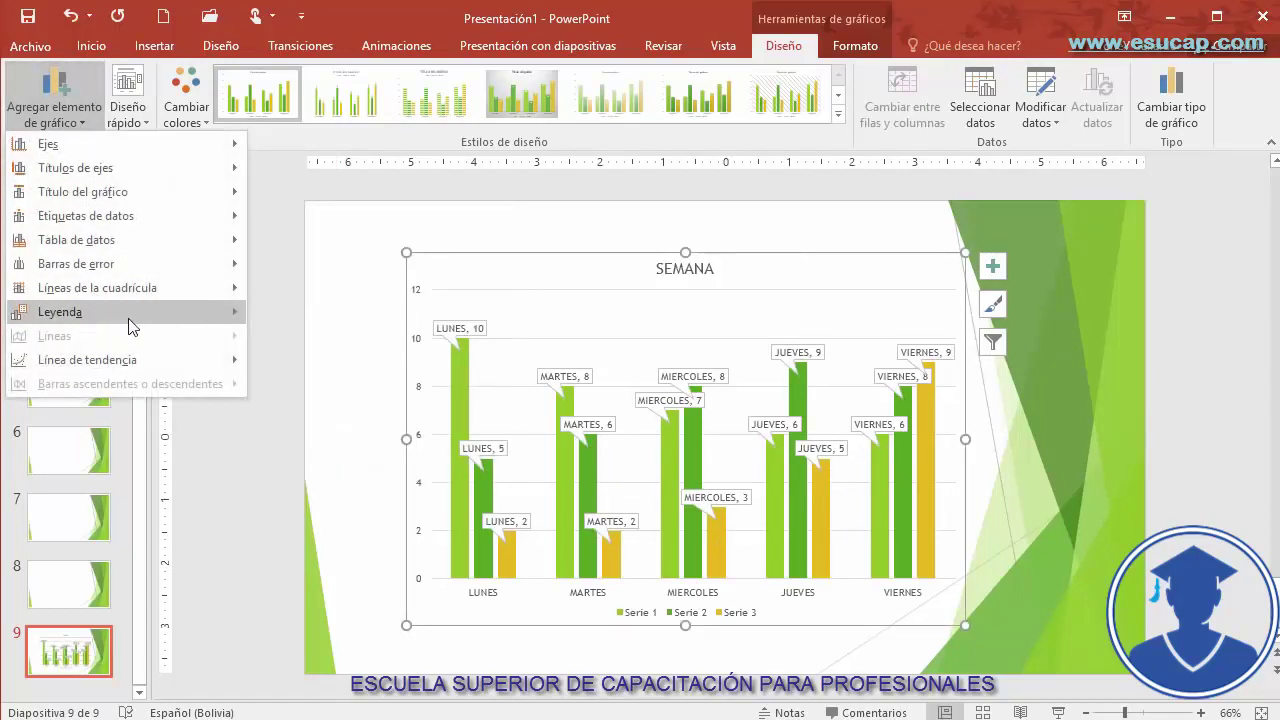
{"action": "left_click", "coordinate": [1000, 265]}
{"action": "left_click", "coordinate": [1000, 265]}
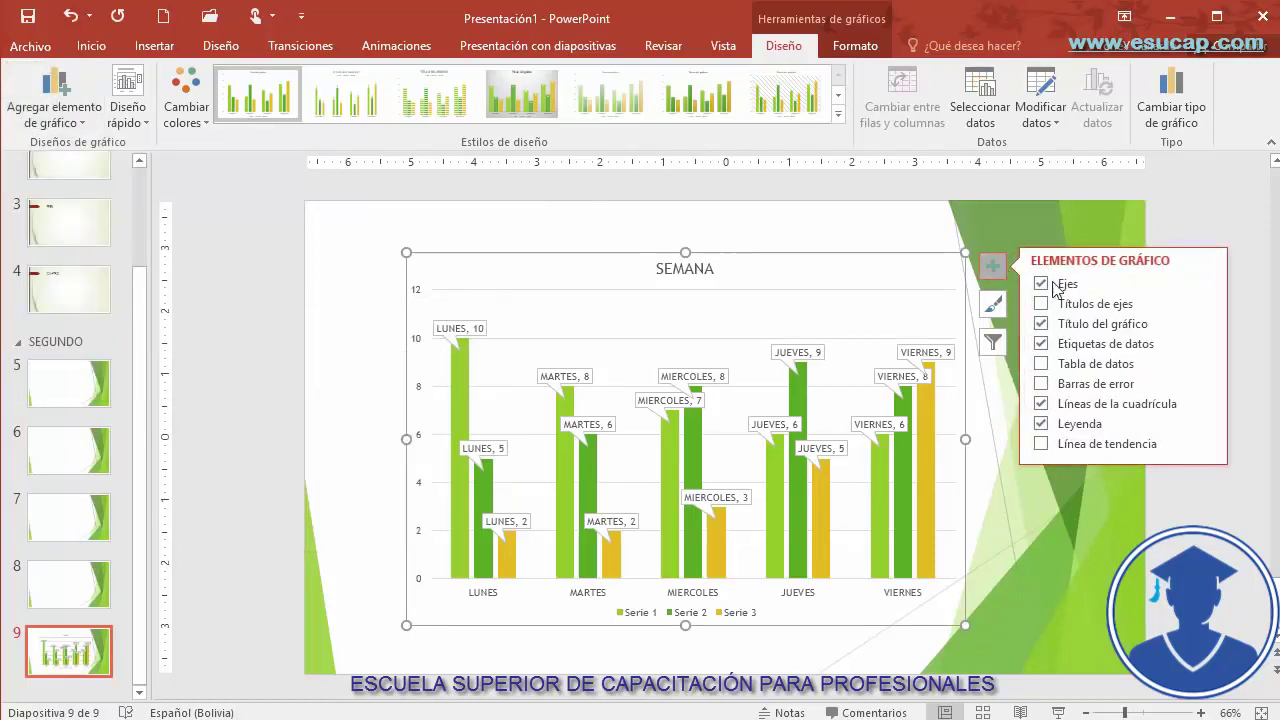
{"action": "left_click", "coordinate": [1205, 284]}
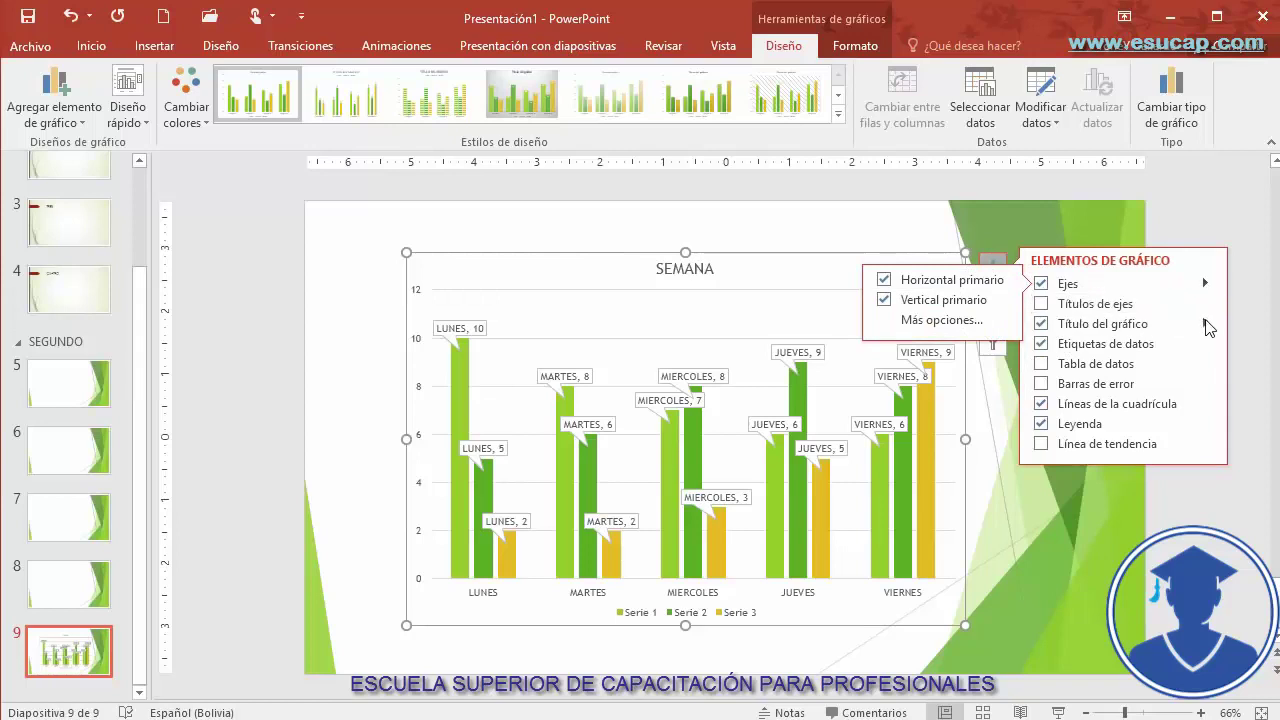
{"action": "left_click", "coordinate": [1041, 305]}
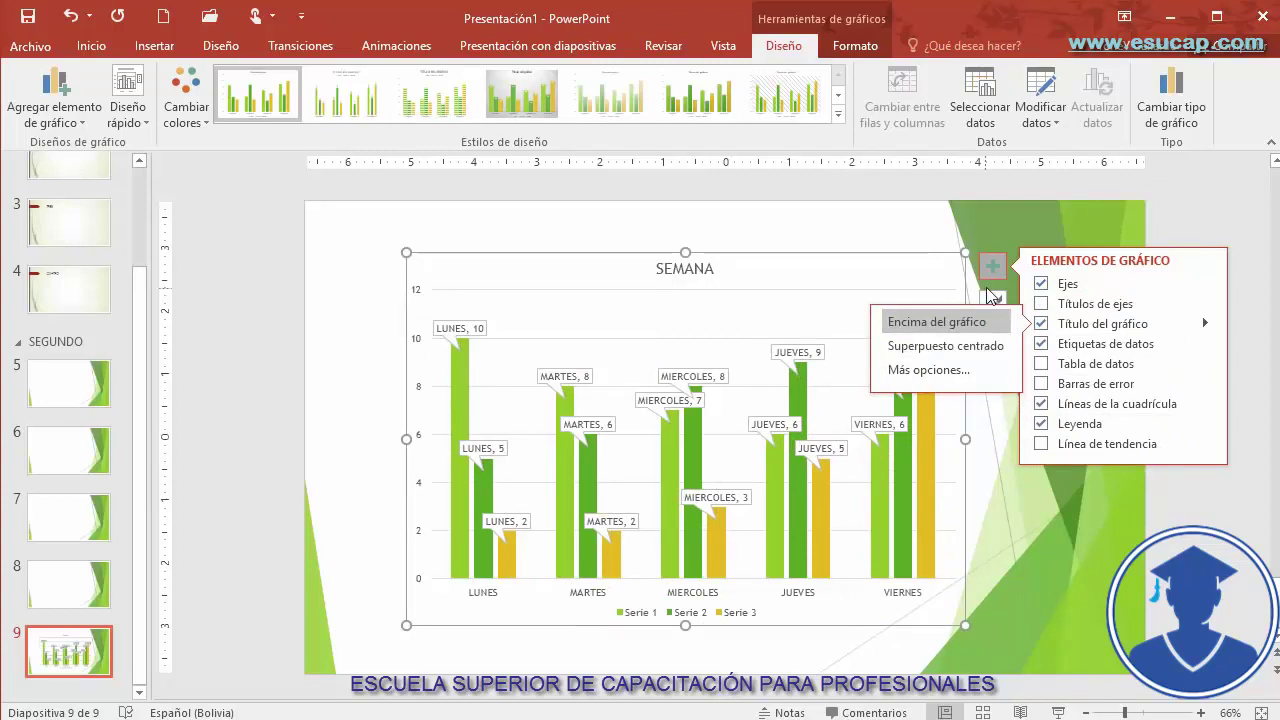
{"action": "left_click", "coordinate": [989, 289]}
{"action": "left_click", "coordinate": [990, 302]}
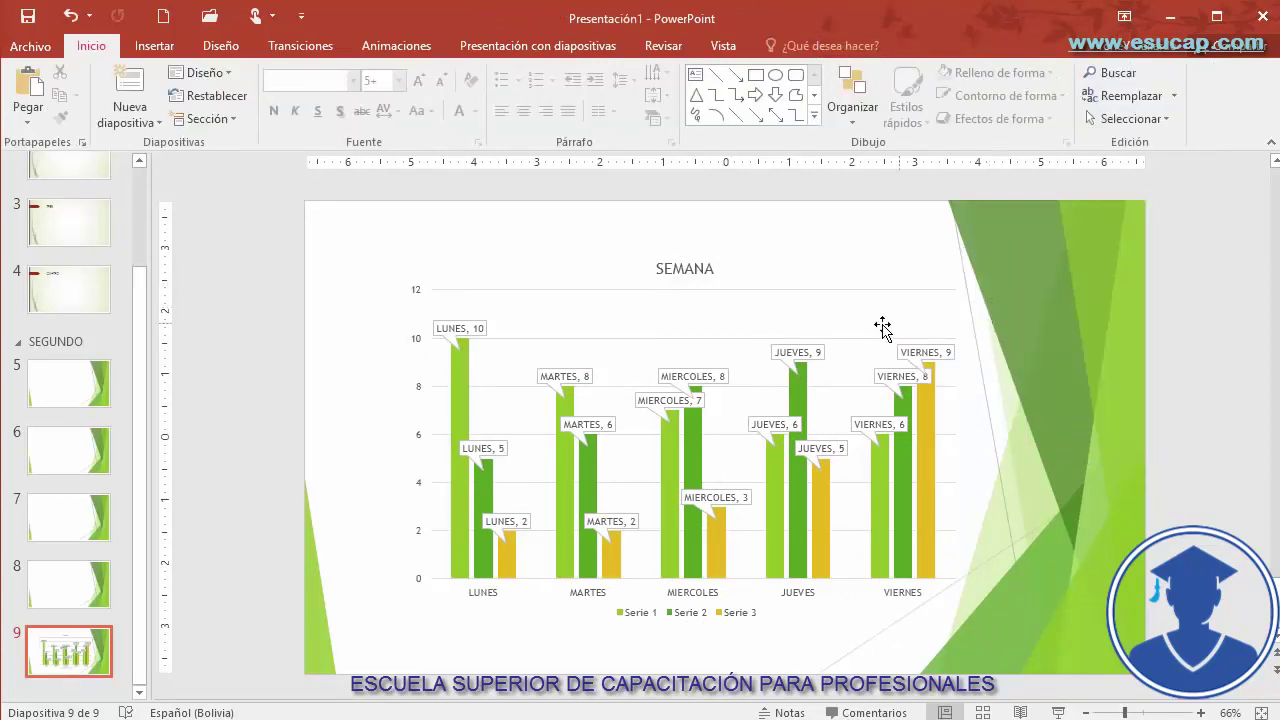
Apply the dark gradient background style to the chart and recolor its series with the second multicolor palette of green, yellow and red
{"action": "left_click", "coordinate": [880, 312]}
{"action": "left_click", "coordinate": [996, 305]}
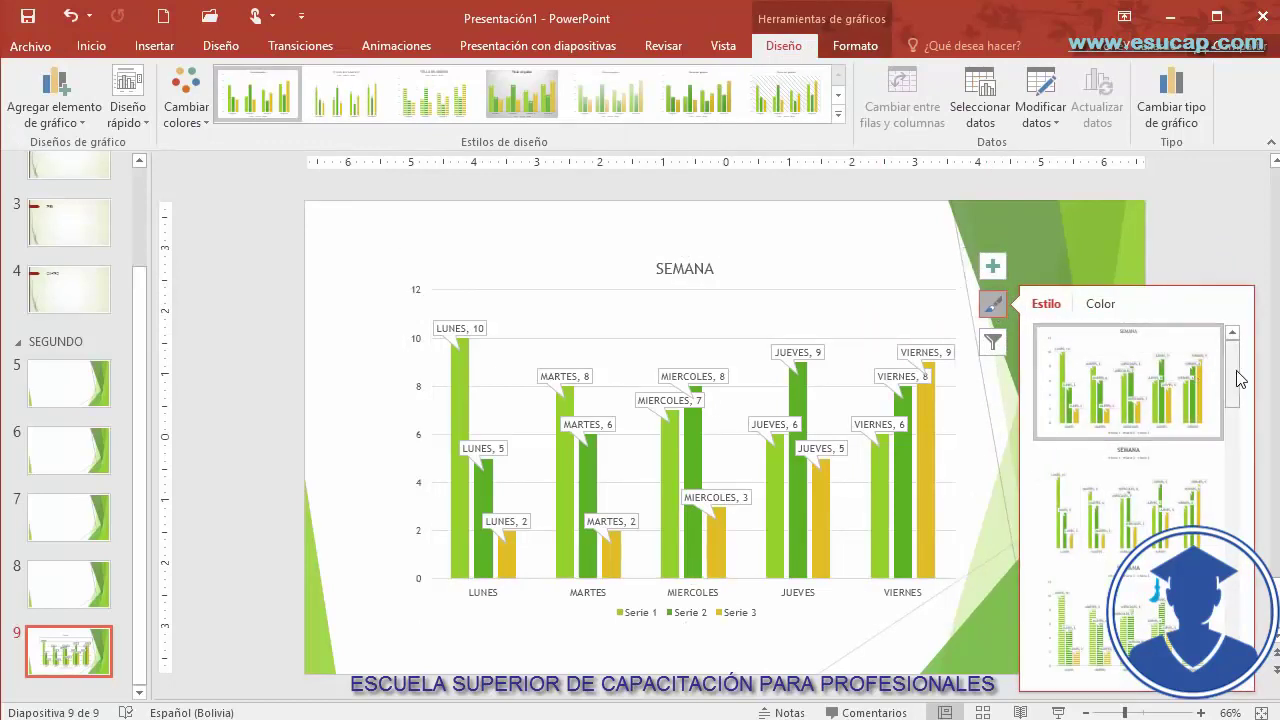
{"action": "left_click_drag", "start_coordinate": [1240, 380], "coordinate": [1240, 525]}
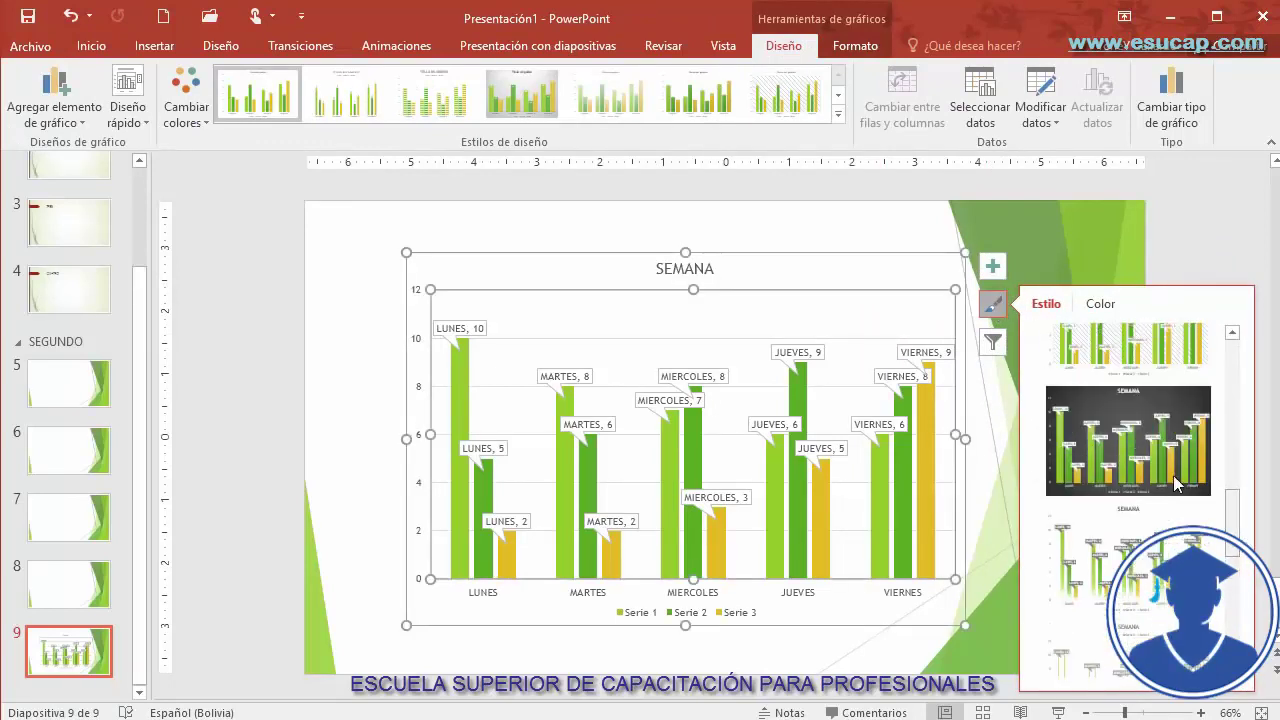
{"action": "left_click", "coordinate": [1128, 440]}
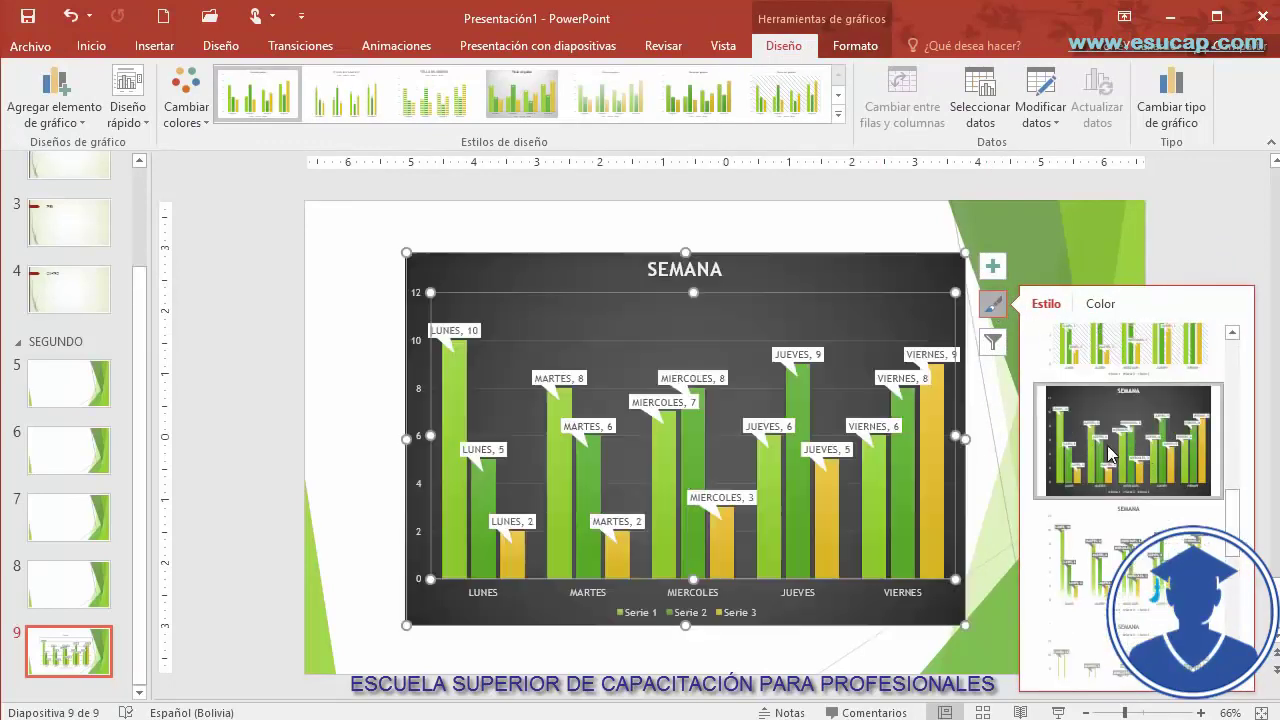
{"action": "left_click", "coordinate": [1100, 304]}
{"action": "left_click_drag", "start_coordinate": [1233, 397], "coordinate": [1260, 380]}
{"action": "left_click", "coordinate": [1140, 393]}
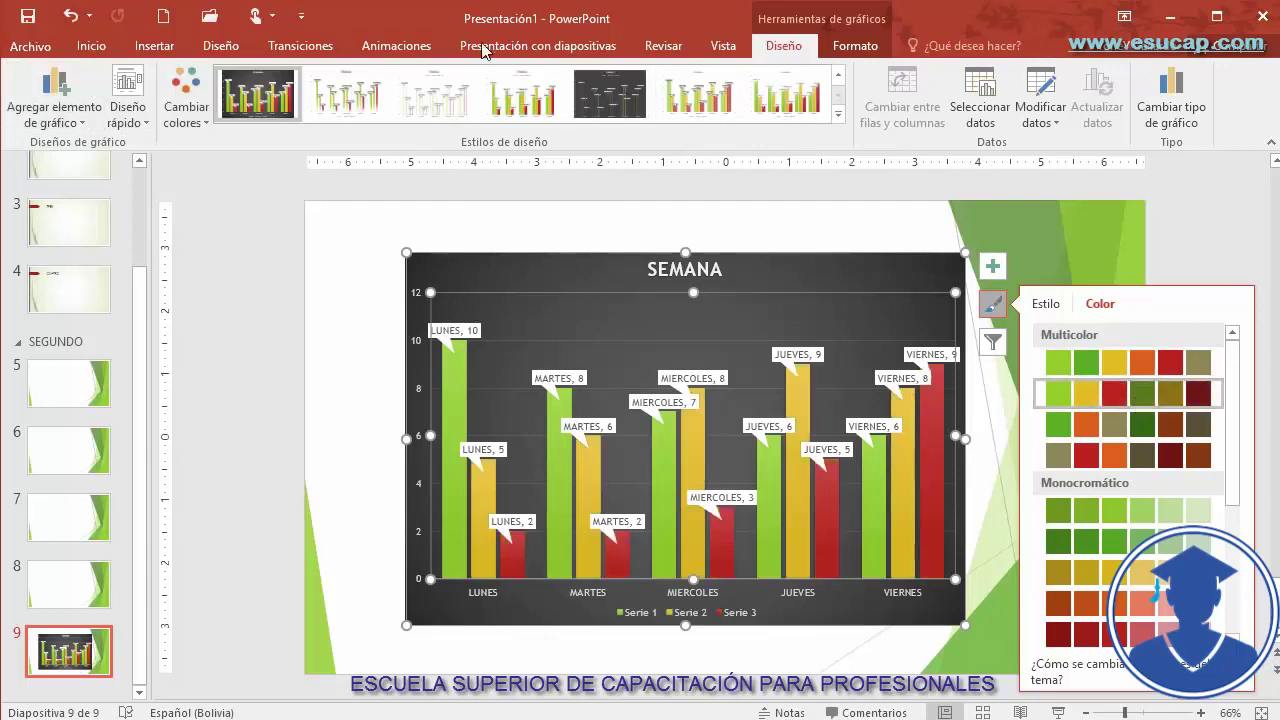
Apply the quick layout with touching columns and titles on both axes, without legend or data labels
{"action": "left_click", "coordinate": [143, 125]}
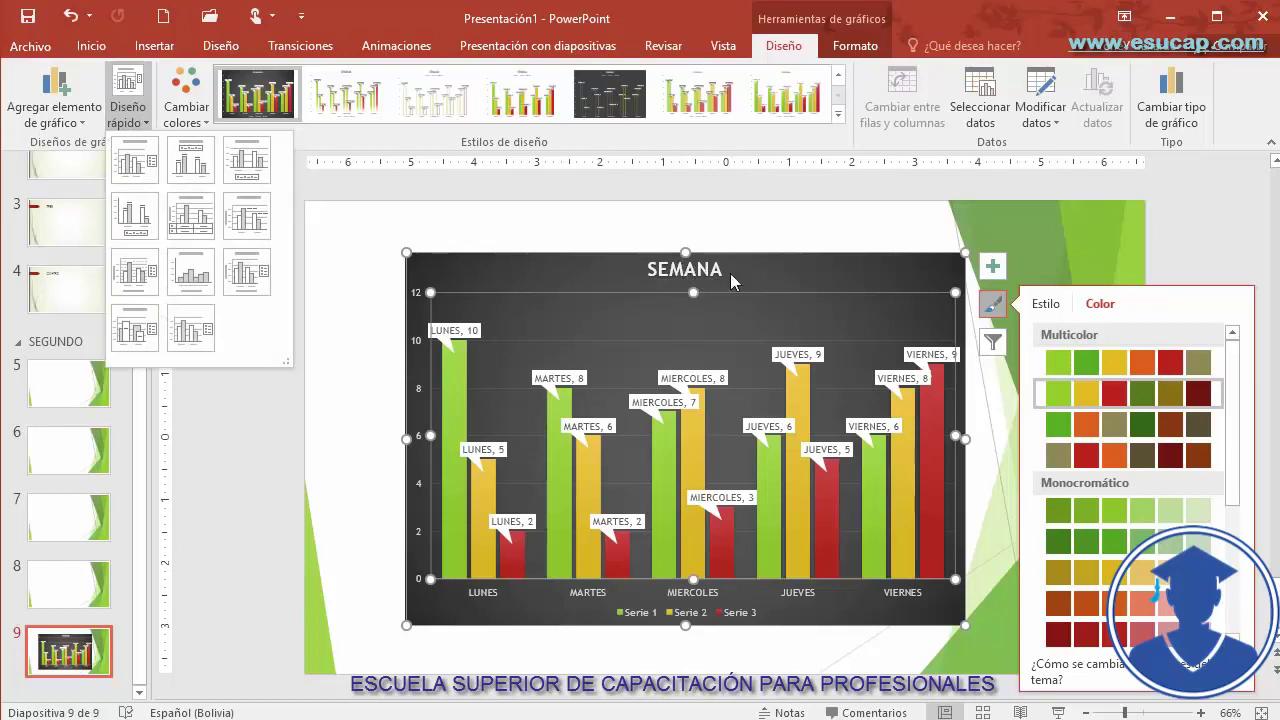
{"action": "left_click", "coordinate": [992, 305]}
{"action": "left_click", "coordinate": [992, 305]}
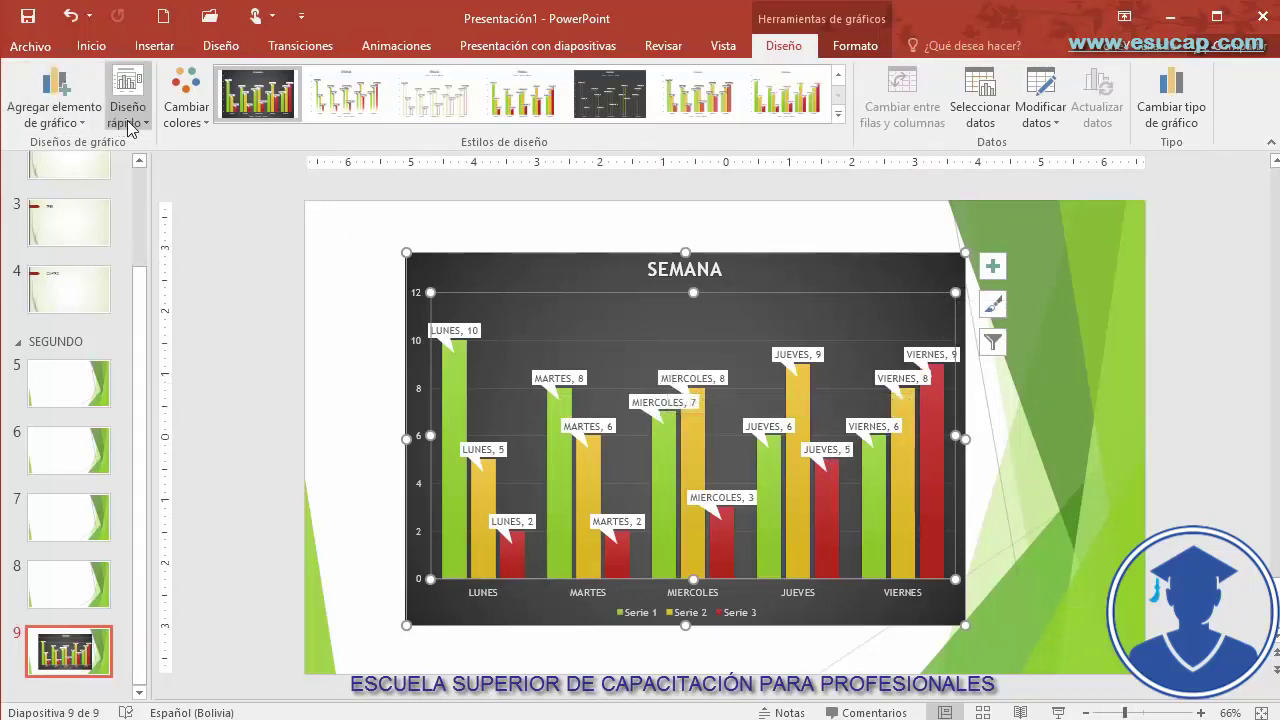
{"action": "left_click", "coordinate": [55, 112]}
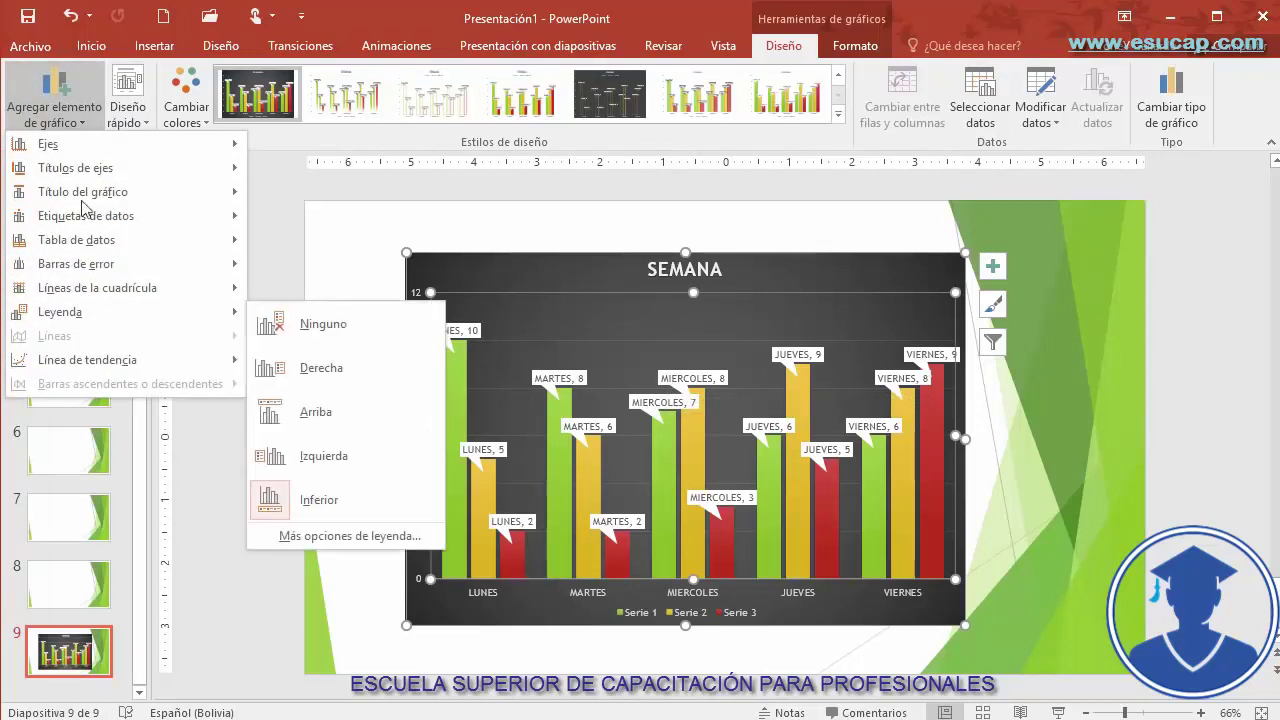
{"action": "left_click", "coordinate": [141, 118]}
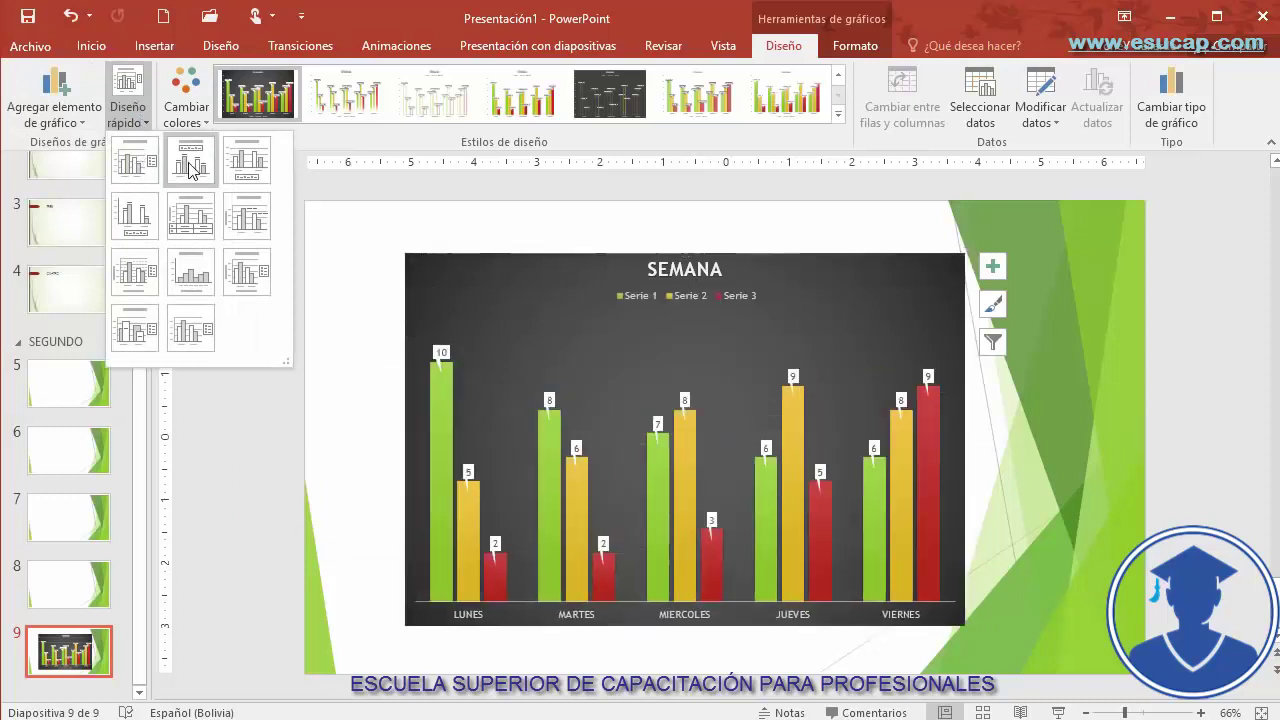
{"action": "left_click", "coordinate": [195, 272]}
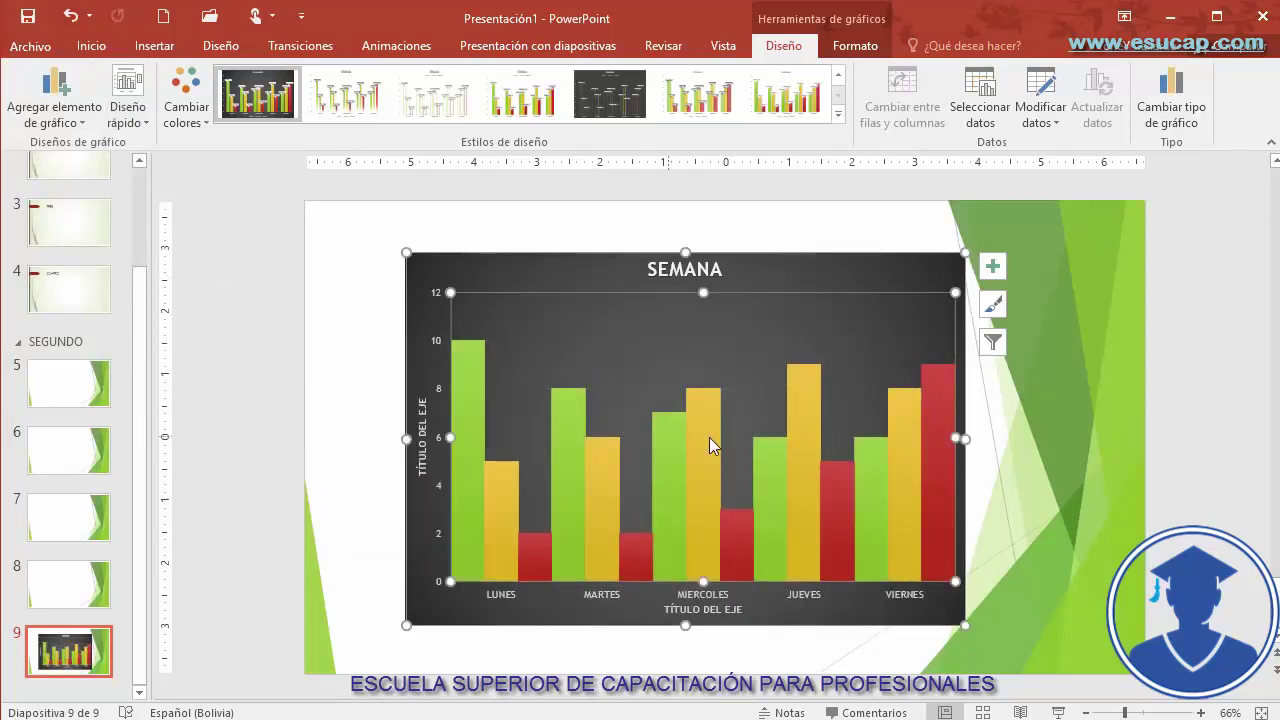
Apply the Estilo 12 style to the chart and view the available styles and color palettes
{"action": "left_click", "coordinate": [205, 116]}
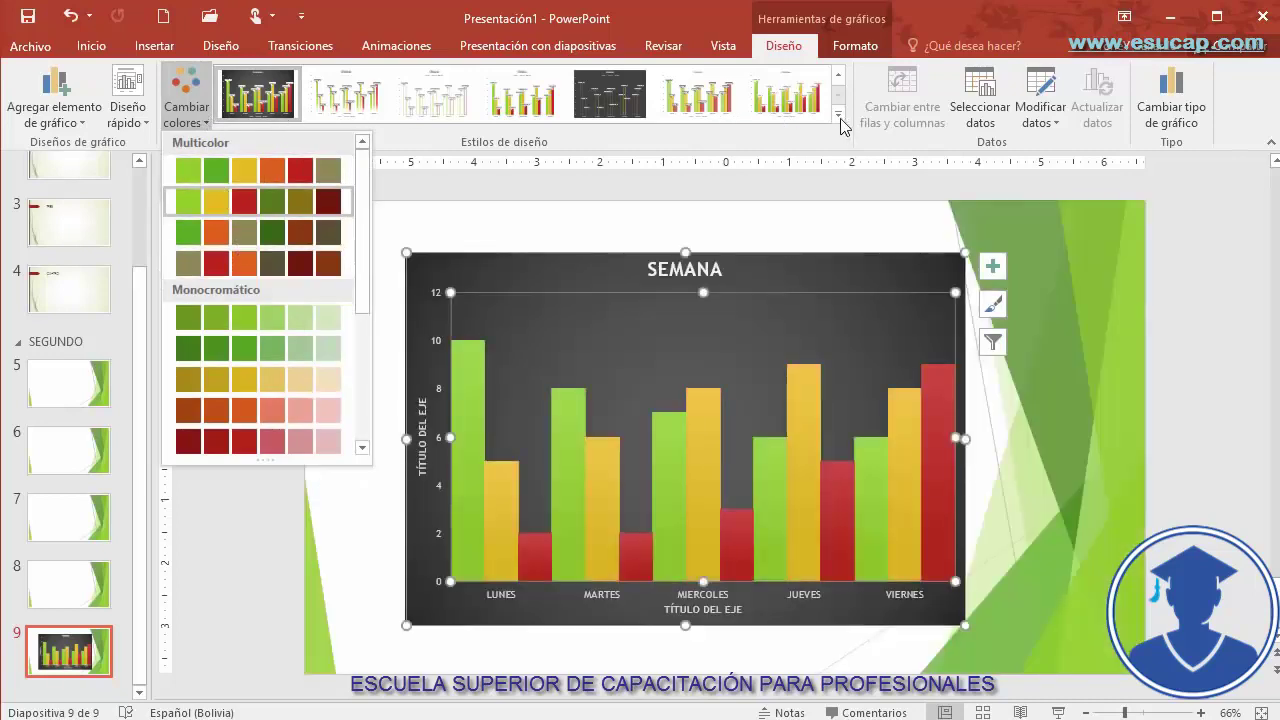
{"action": "left_click", "coordinate": [598, 98]}
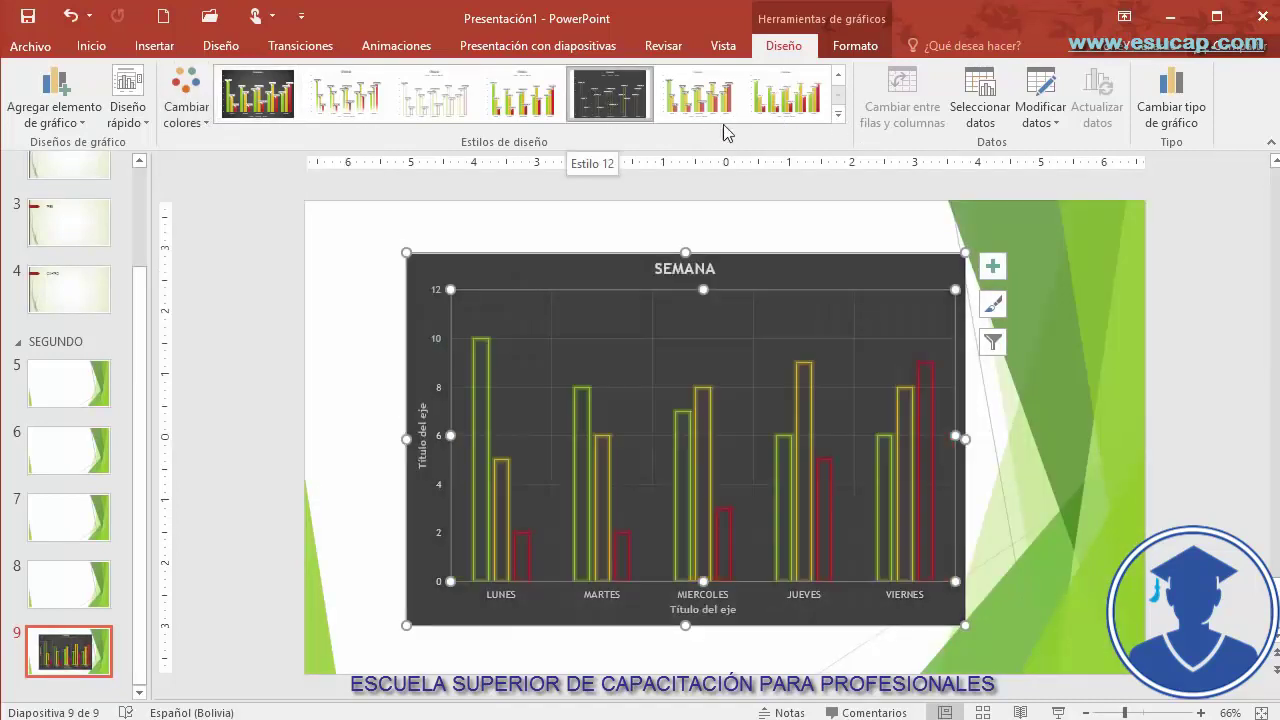
{"action": "left_click", "coordinate": [838, 114]}
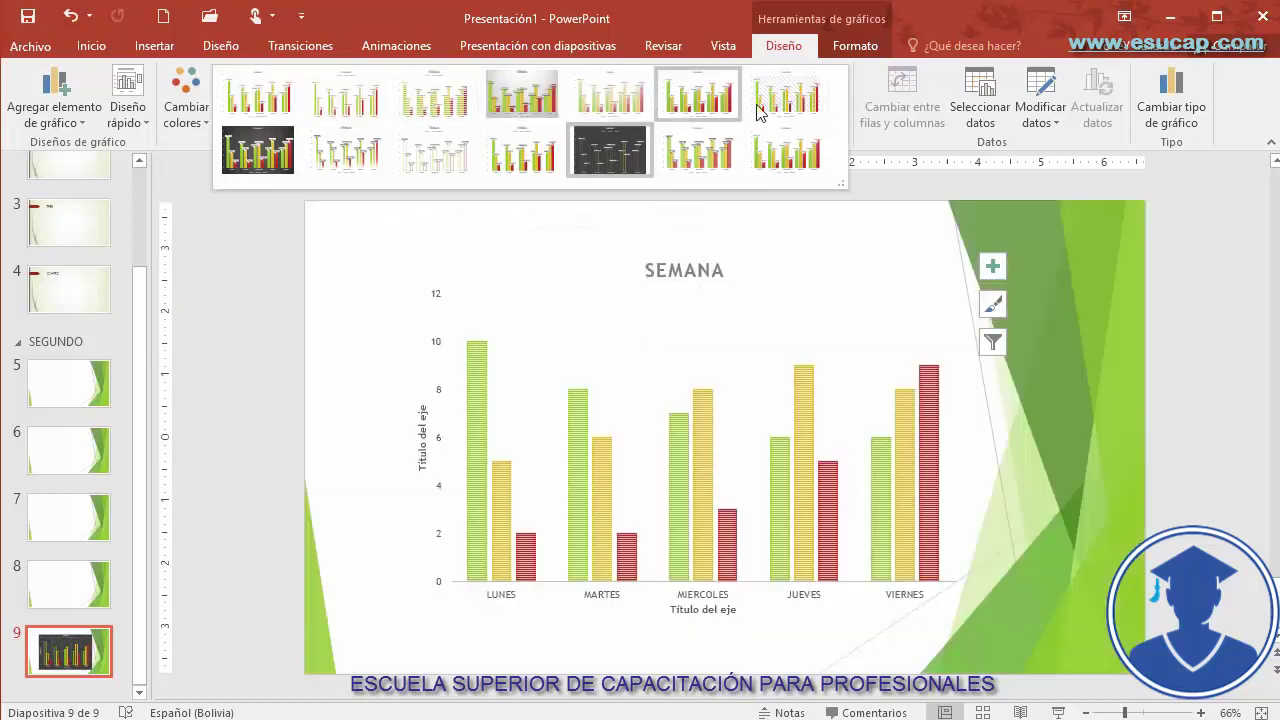
{"action": "left_click", "coordinate": [994, 306]}
{"action": "left_click", "coordinate": [992, 304]}
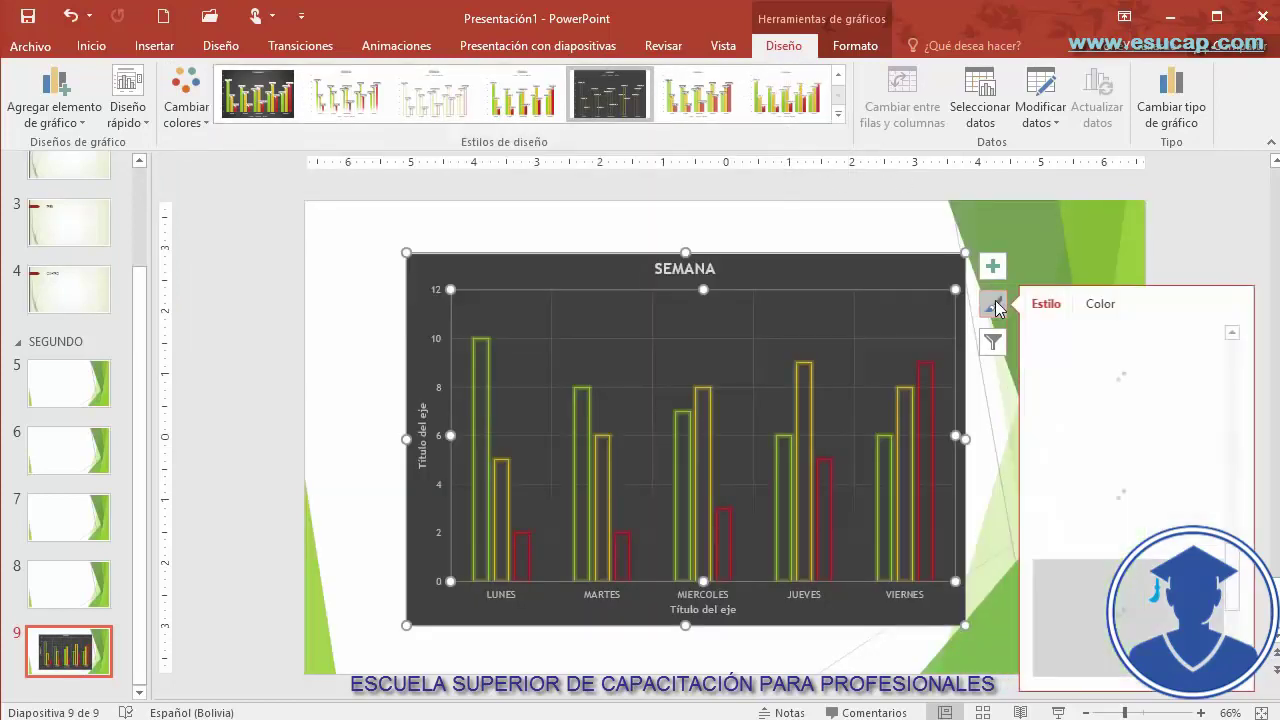
{"action": "left_click", "coordinate": [1096, 304]}
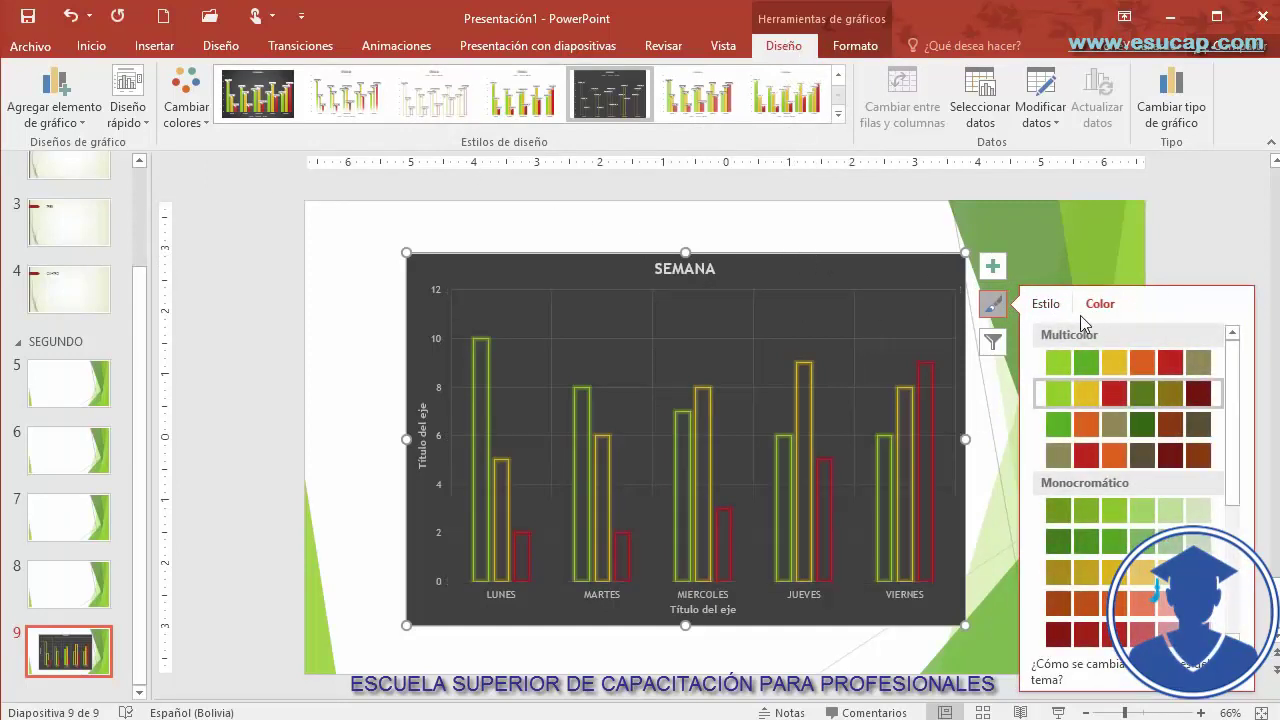
{"action": "left_click", "coordinate": [1058, 252]}
{"action": "left_click", "coordinate": [884, 254]}
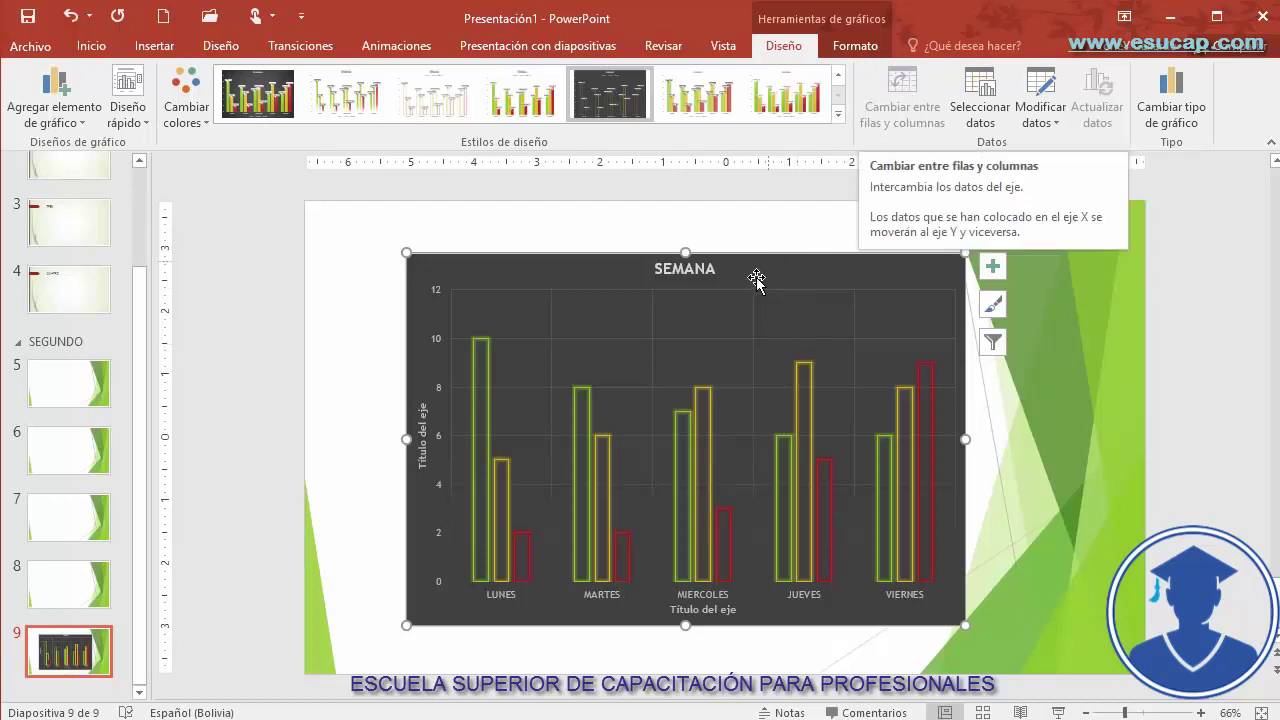
View the formatting options for the chart area, the horizontal axis and the plot area
{"action": "double_click", "coordinate": [803, 257]}
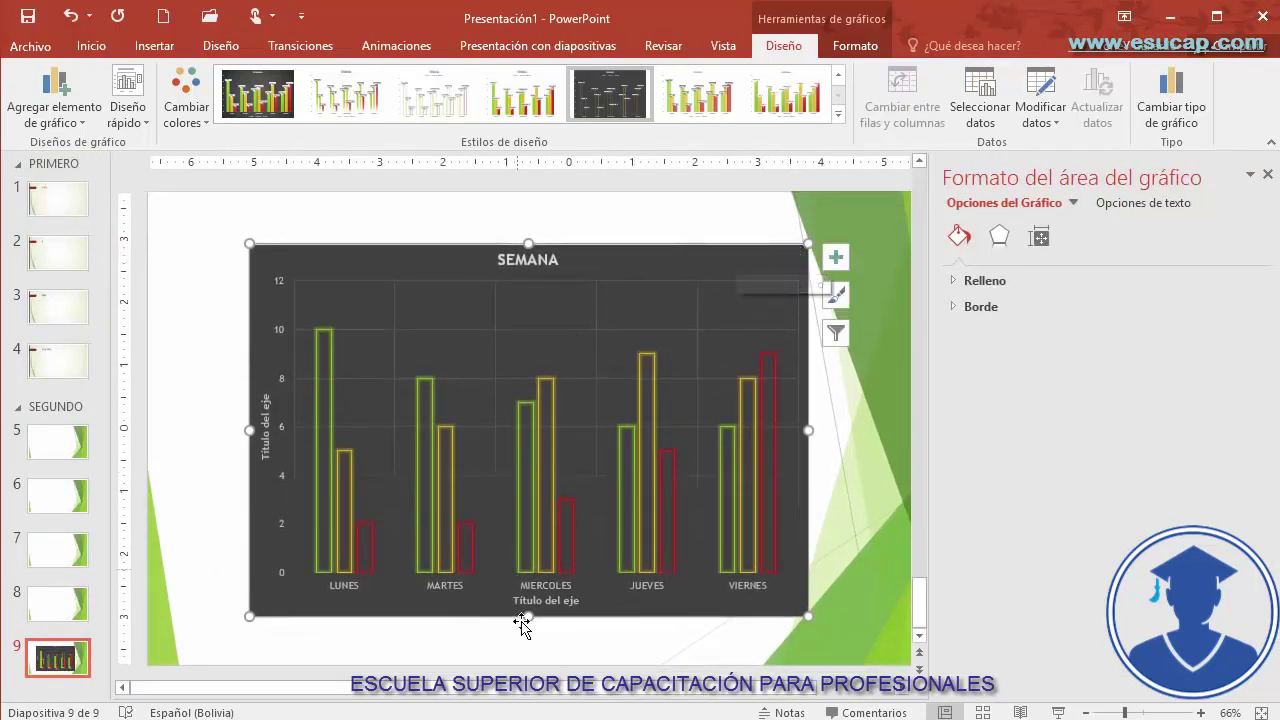
{"action": "left_click", "coordinate": [549, 592]}
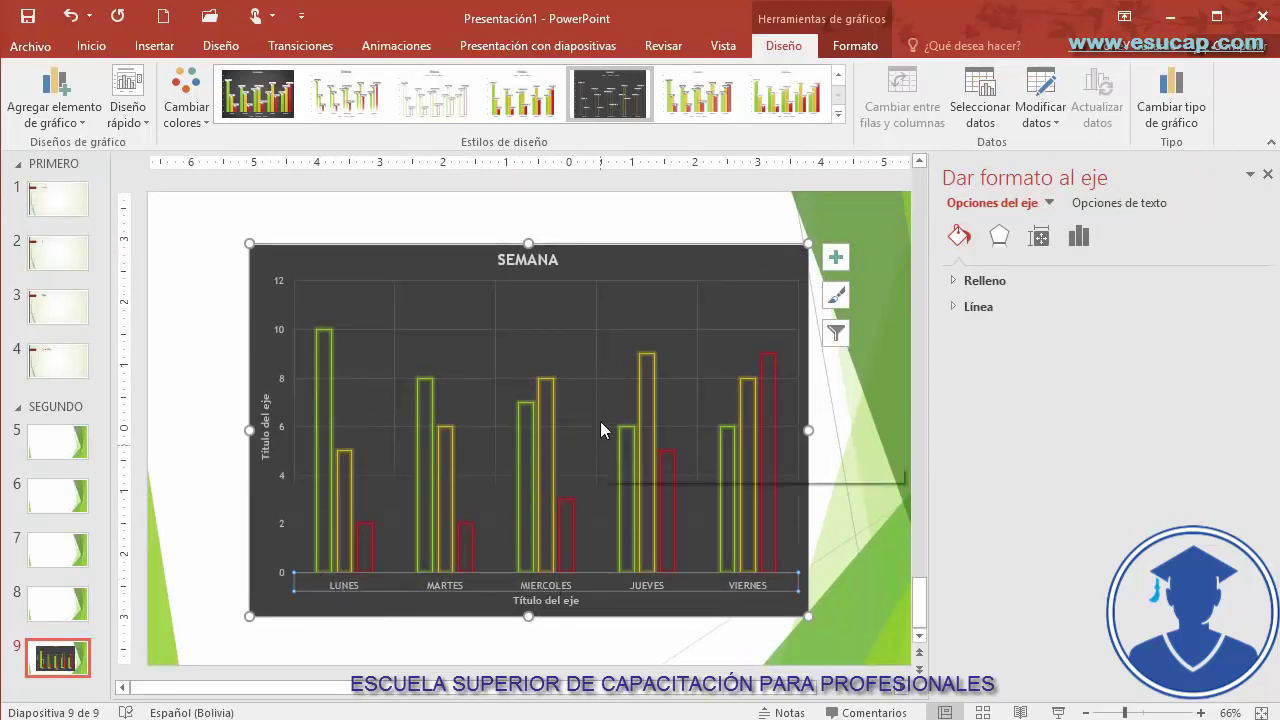
{"action": "left_click", "coordinate": [484, 317]}
Open the chart's data in Excel and select the LUNES to VIERNES rows in the range A2:D6
{"action": "right_click", "coordinate": [484, 317]}
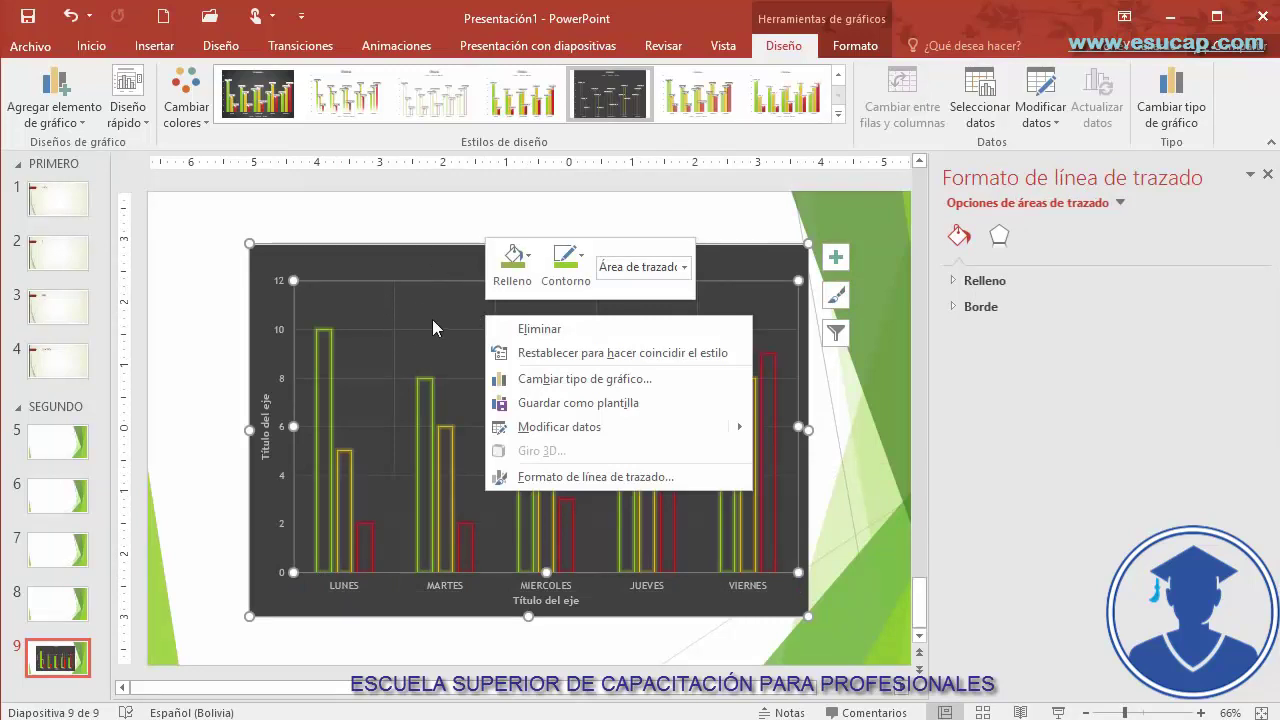
{"action": "mouse_move", "coordinate": [588, 428]}
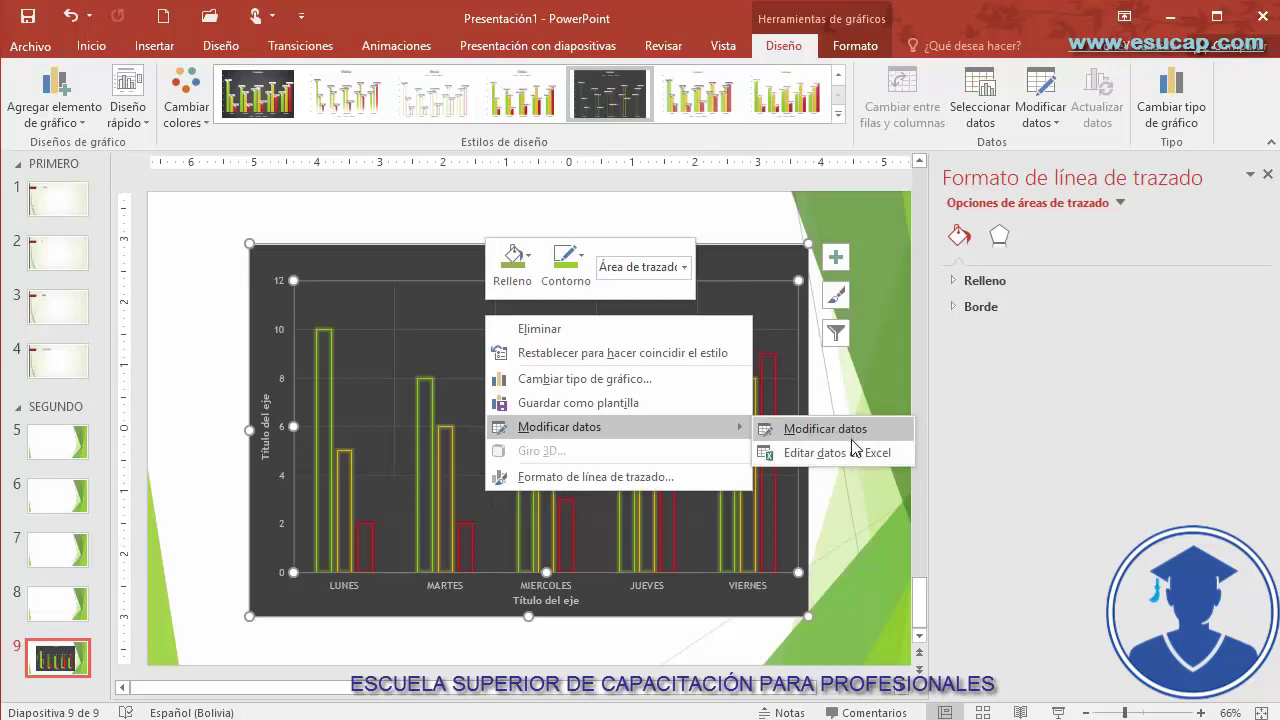
{"action": "left_click", "coordinate": [831, 457]}
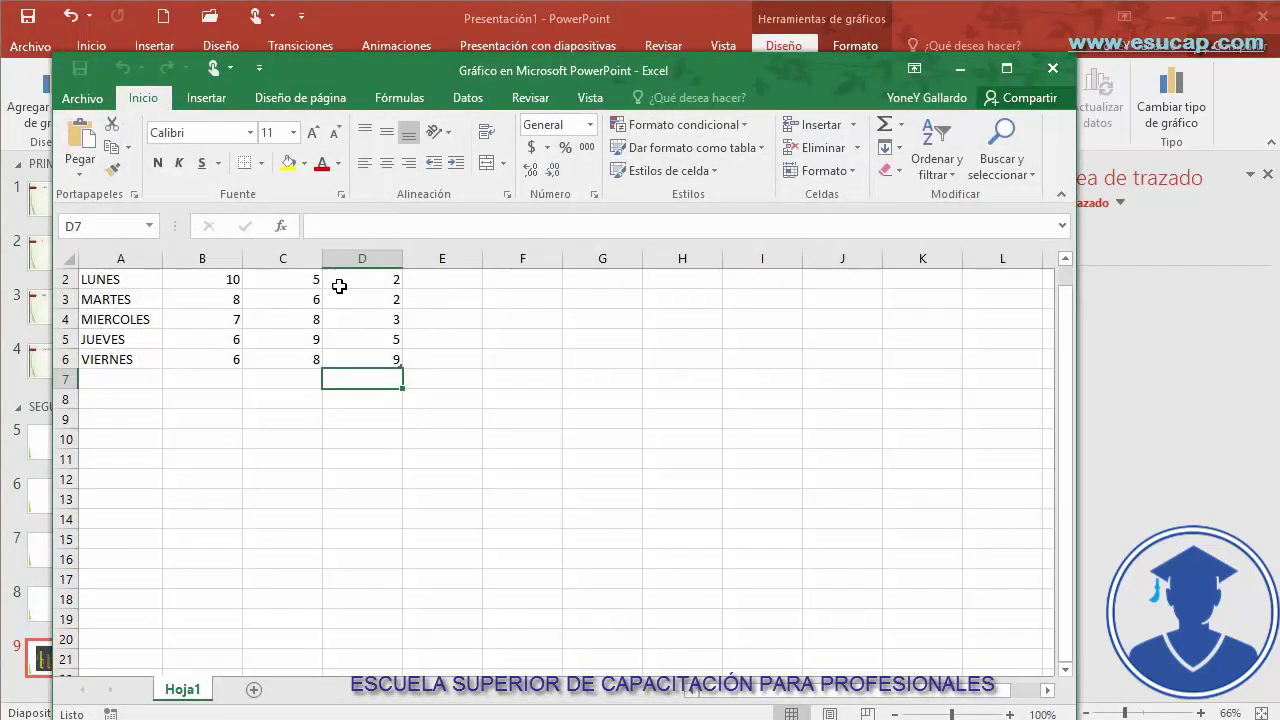
{"action": "left_click_drag", "start_coordinate": [117, 289], "coordinate": [356, 358]}
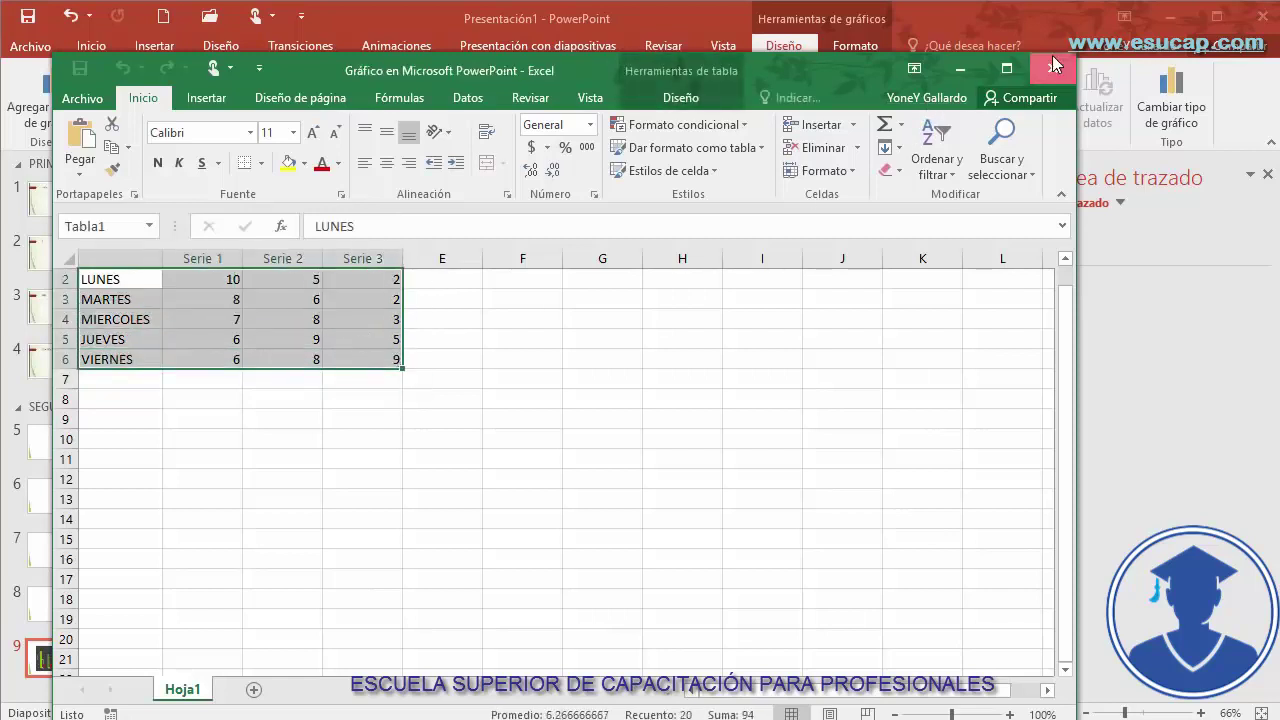
Close the chart's Excel data window, select the chart area, and close its formatting pane
{"action": "left_click", "coordinate": [1052, 68]}
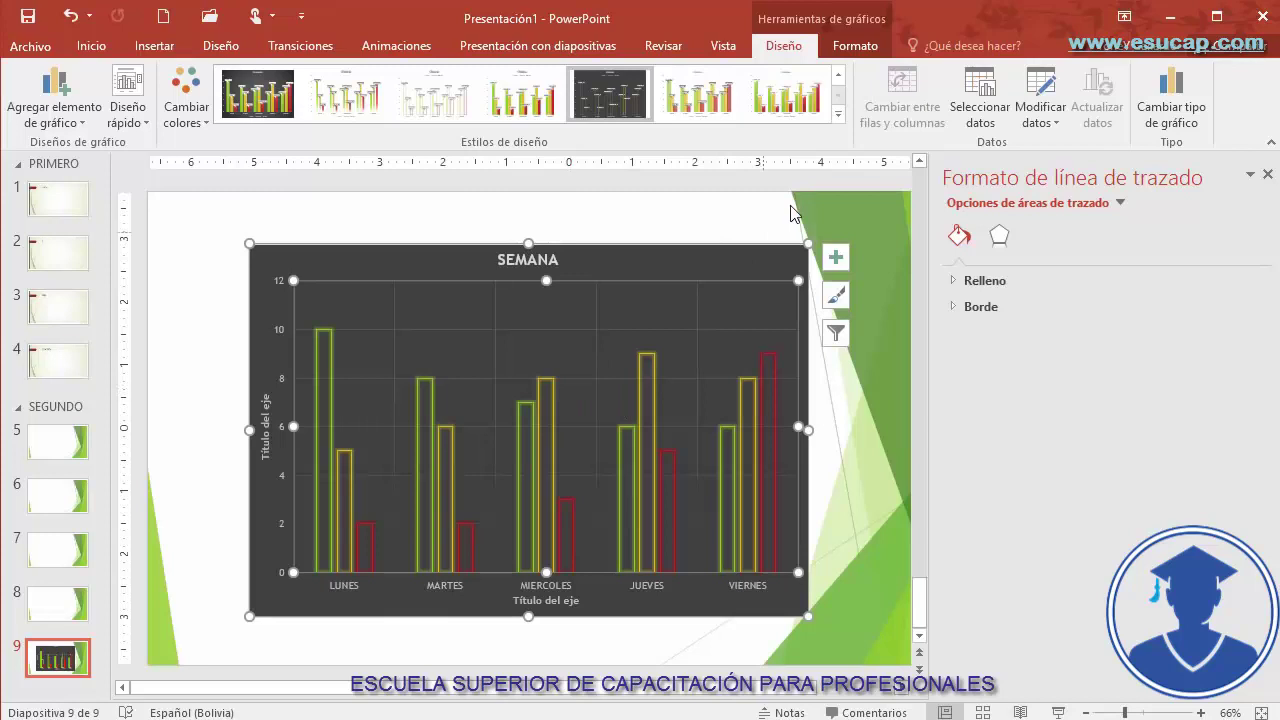
{"action": "left_click", "coordinate": [657, 257]}
{"action": "left_click", "coordinate": [1268, 178]}
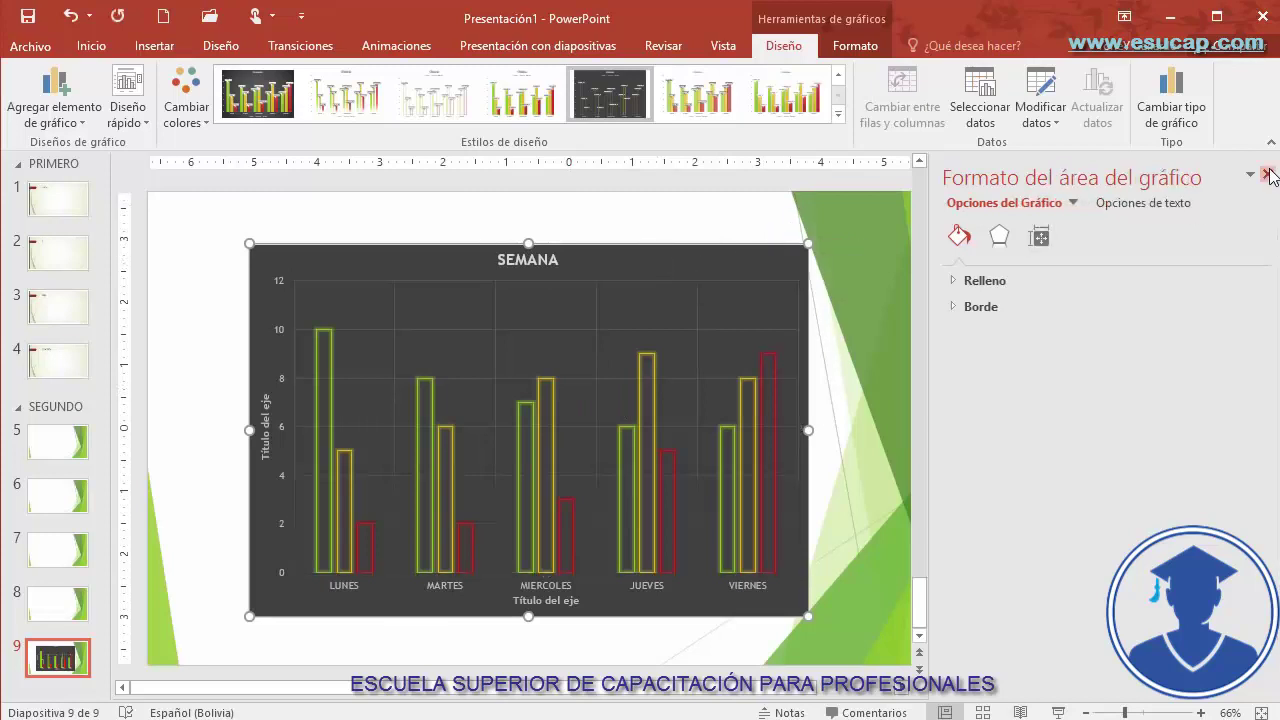
Try to redefine the chart's source data range by picking cells D6 and A2 in its data sheet
{"action": "left_click", "coordinate": [997, 122]}
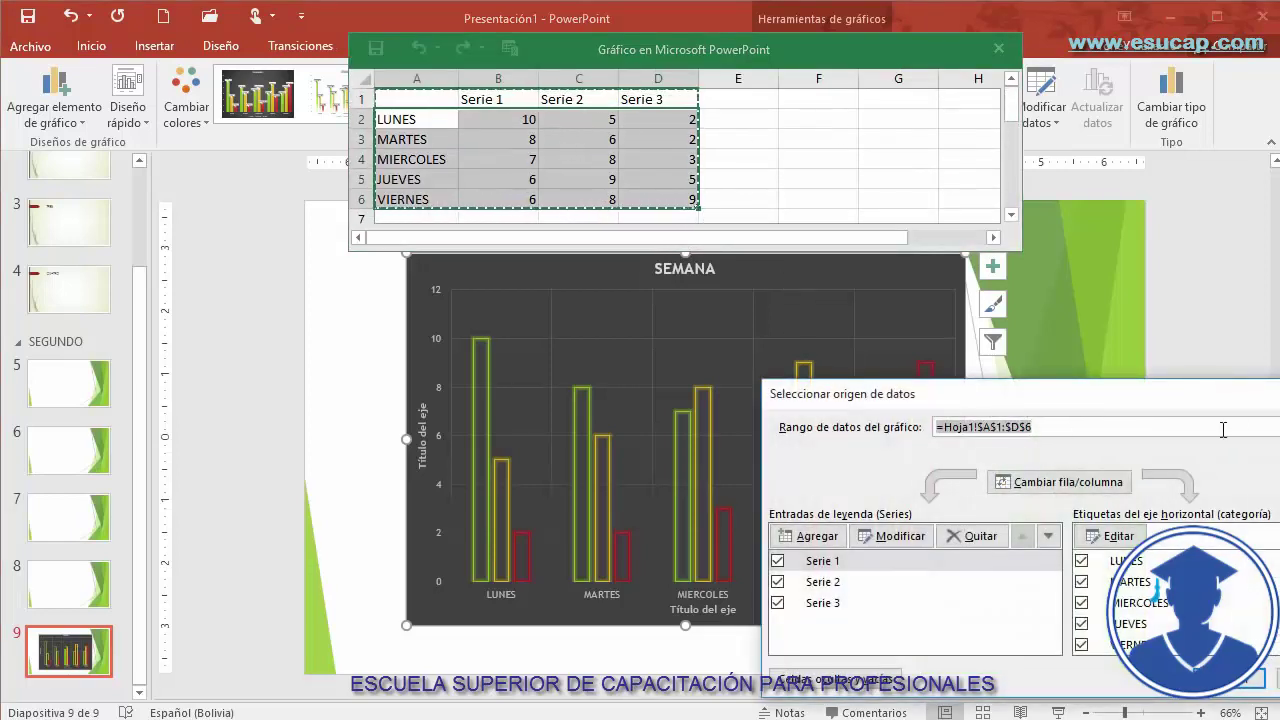
{"action": "left_click", "coordinate": [693, 207]}
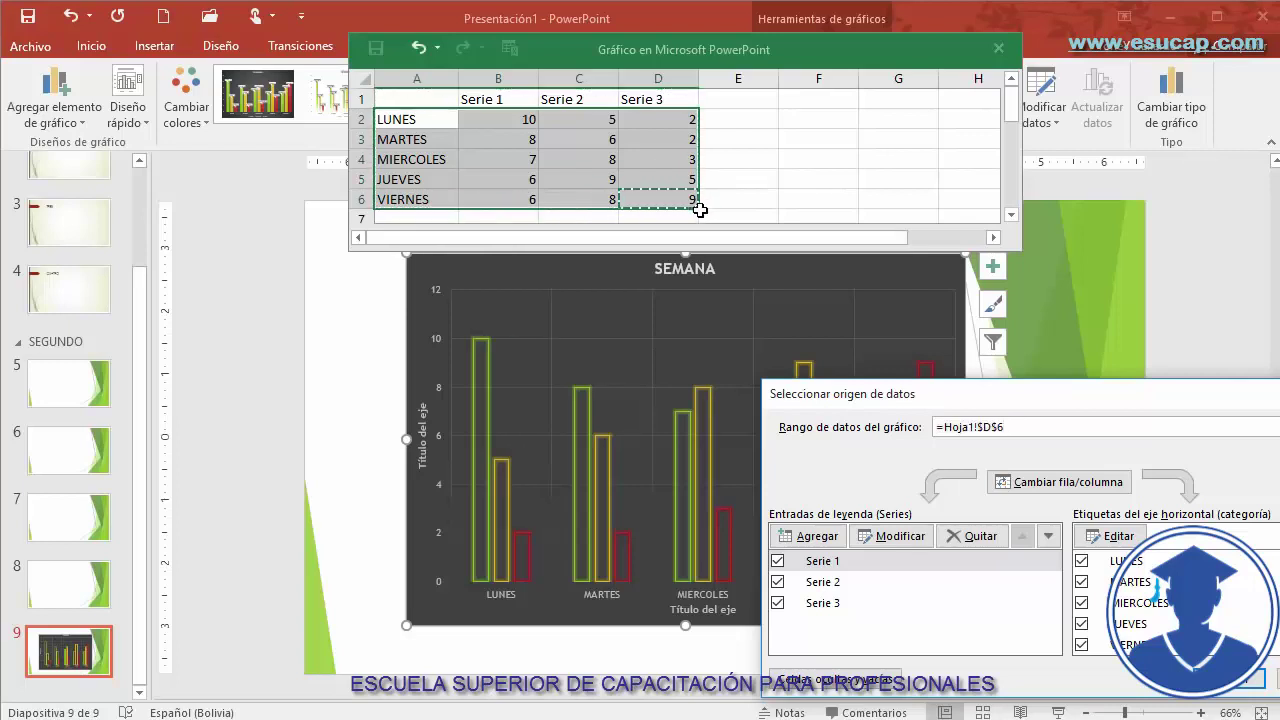
{"action": "left_click", "coordinate": [398, 120]}
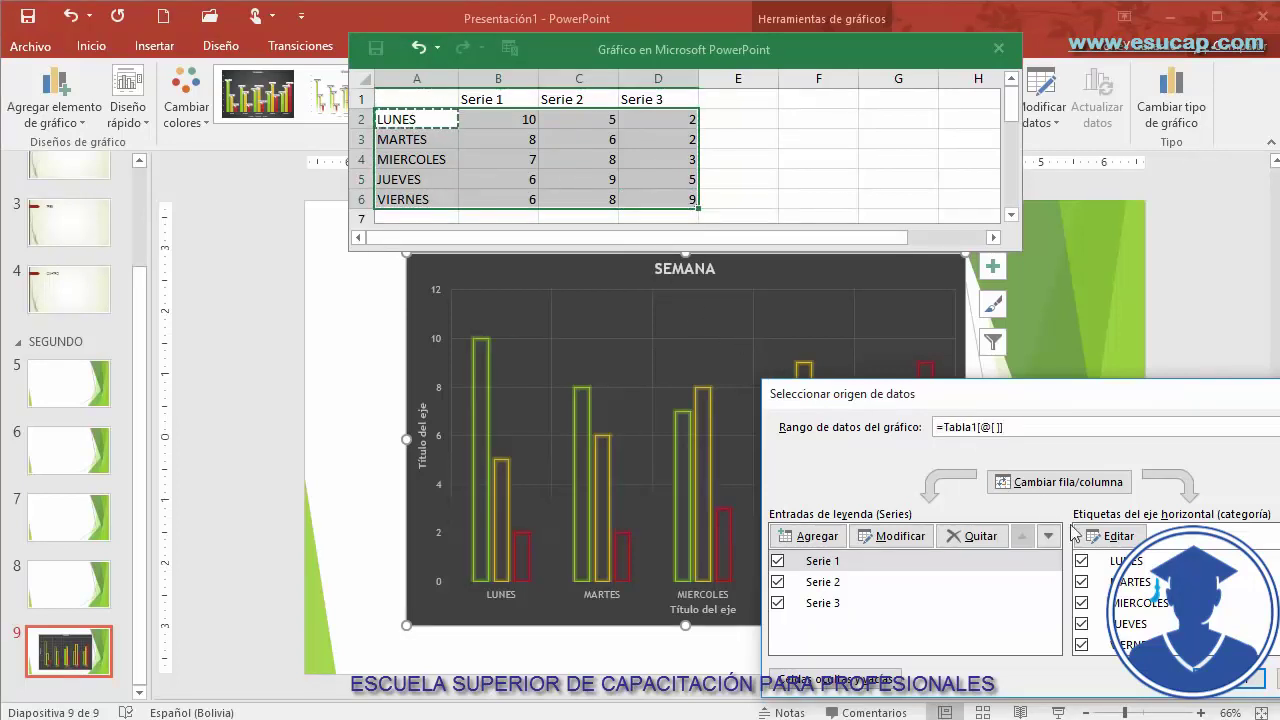
{"action": "left_click", "coordinate": [778, 608]}
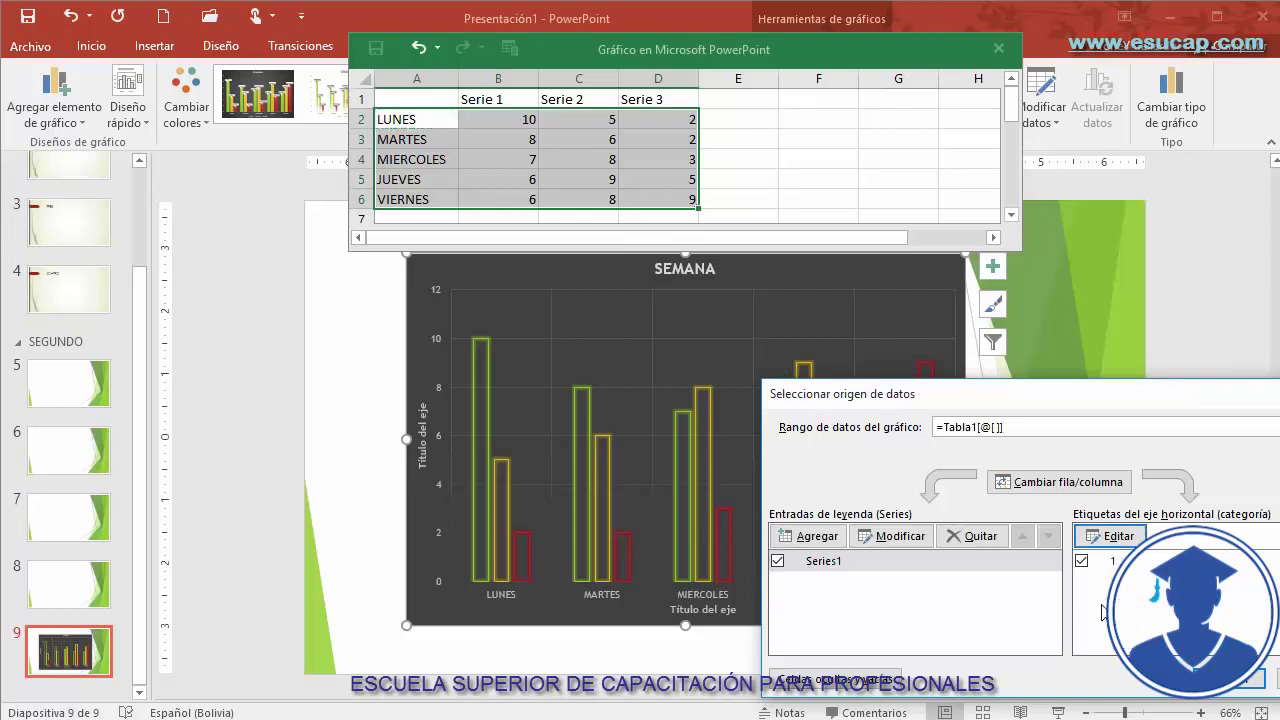
{"action": "left_click", "coordinate": [1250, 678]}
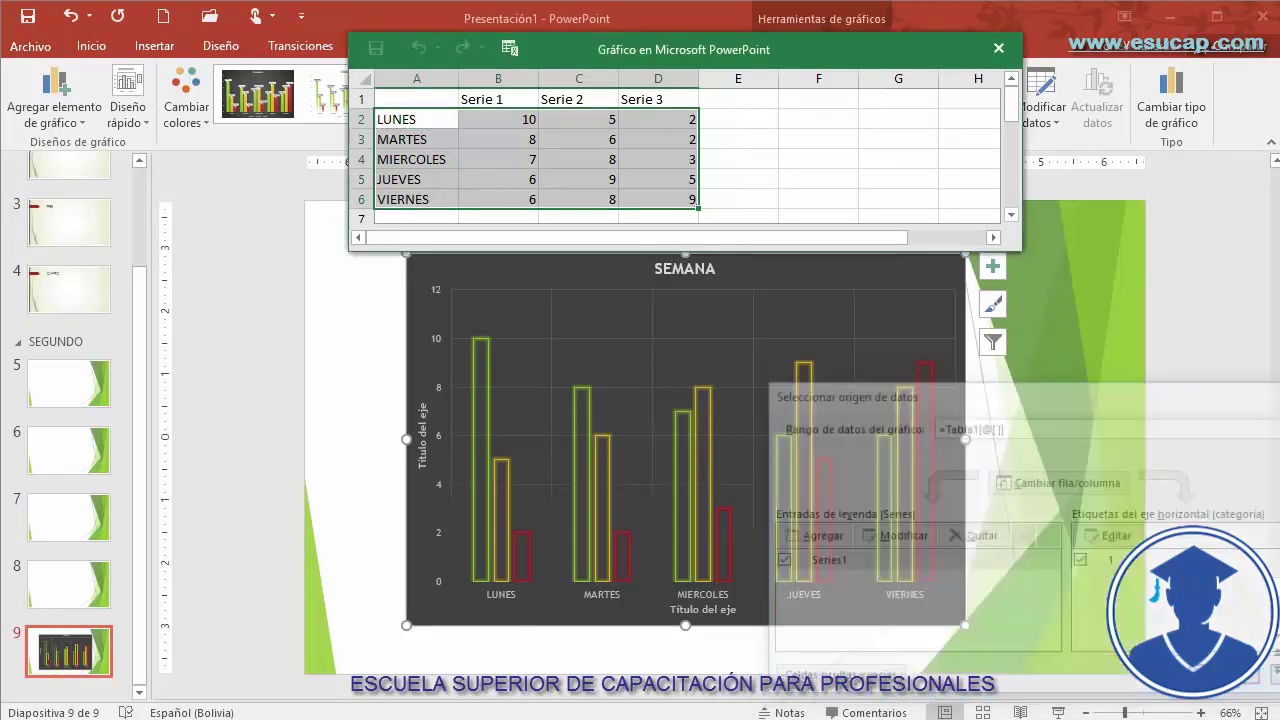
{"action": "left_click", "coordinate": [998, 48]}
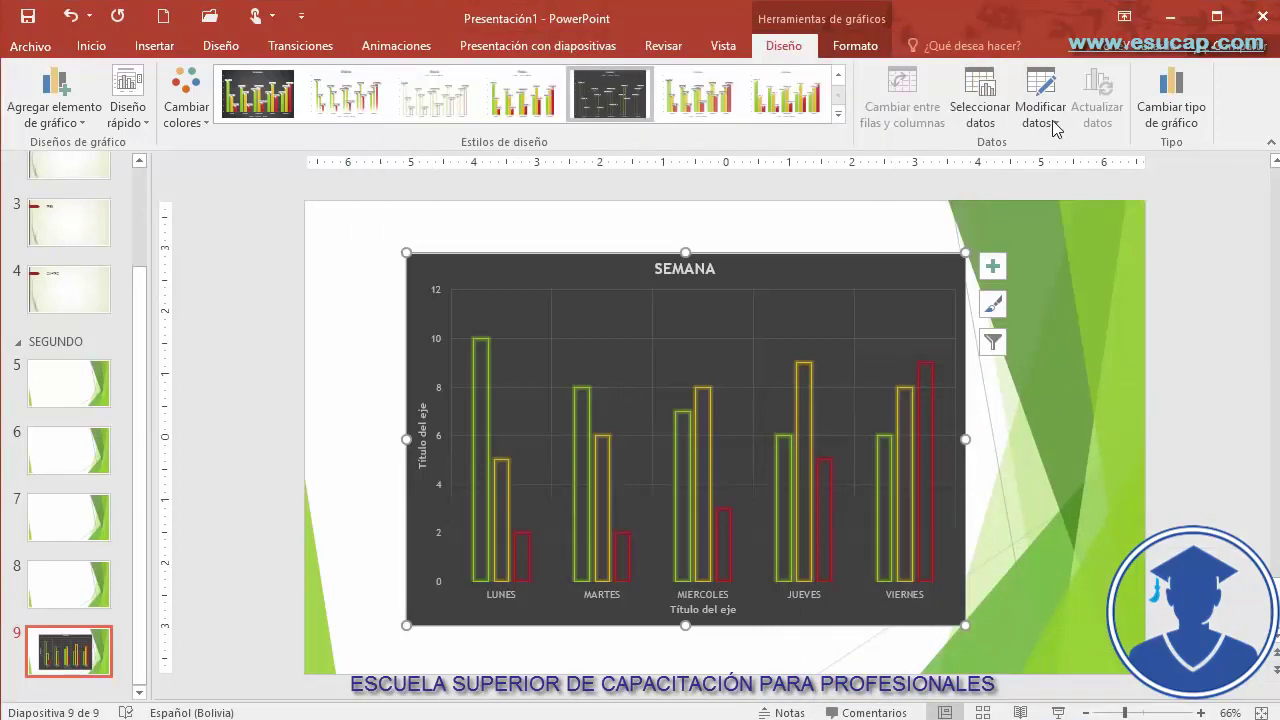
Rename the three series headers in the chart's data sheet to GASTO 1, GASTO 2 and GASTO 3, and close the sheet
{"action": "left_click", "coordinate": [1040, 83]}
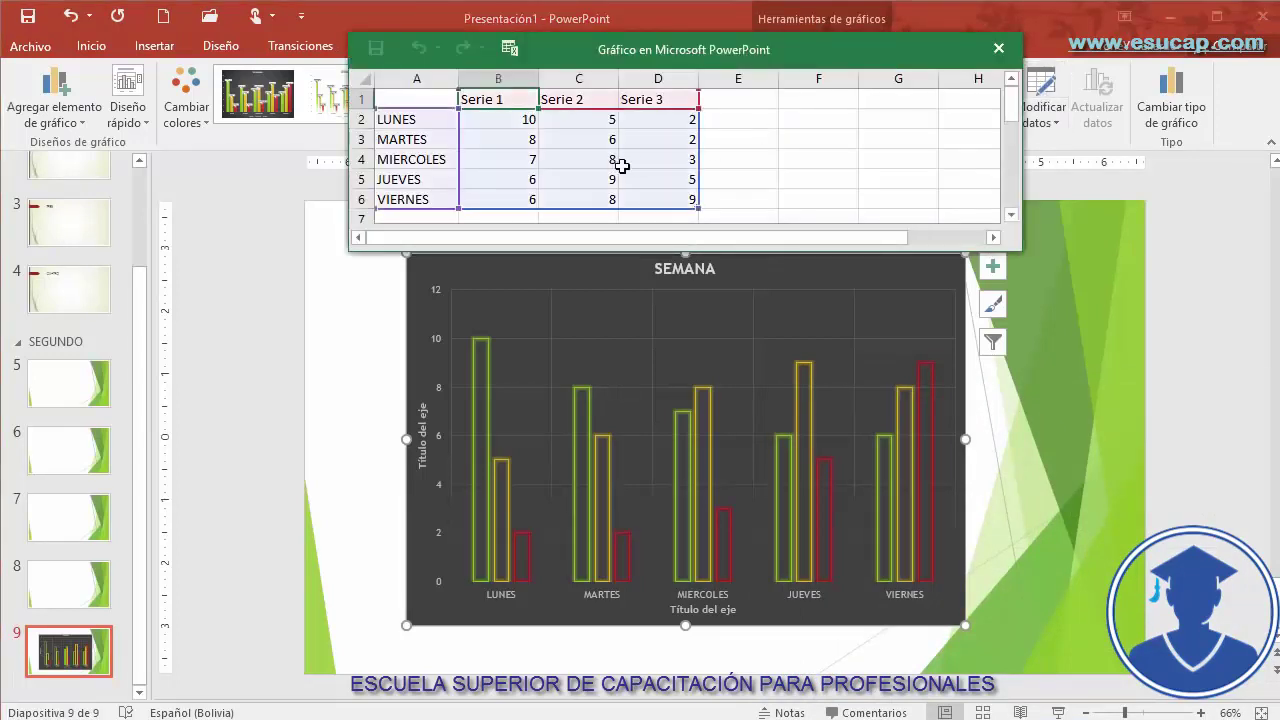
{"action": "left_click_drag", "start_coordinate": [783, 68], "coordinate": [738, 180]}
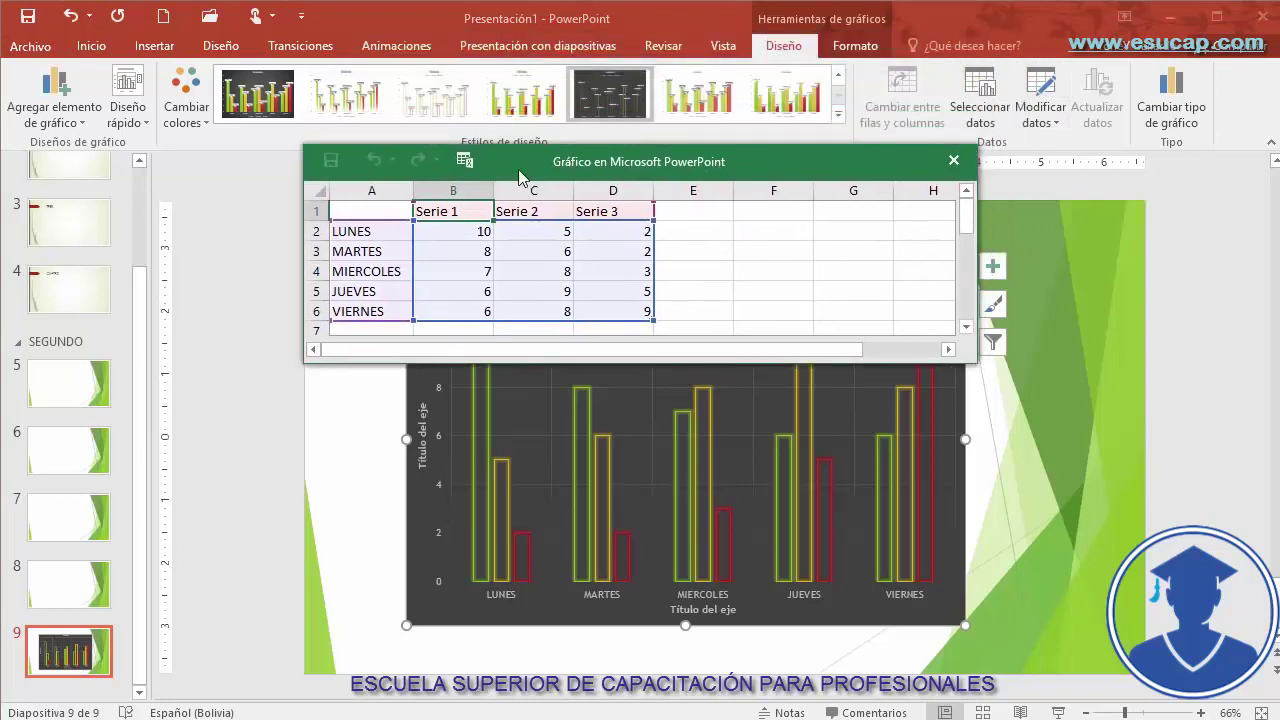
{"action": "left_click", "coordinate": [609, 234]}
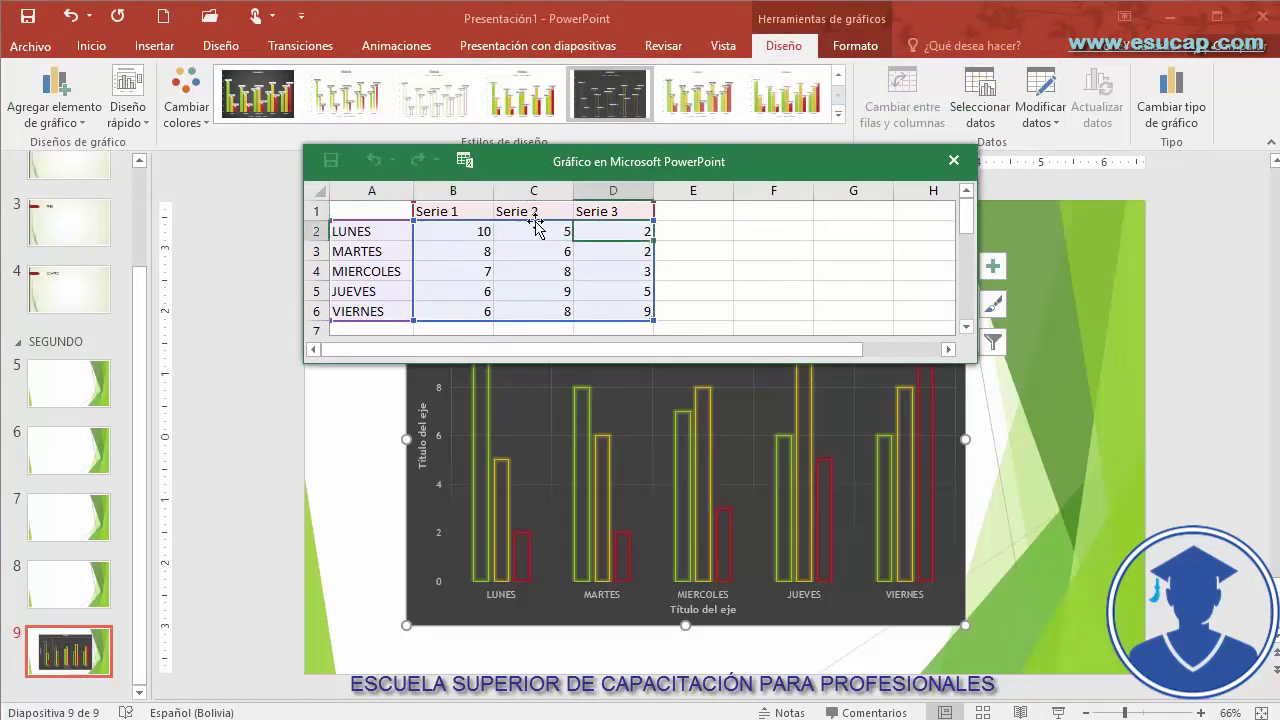
{"action": "left_click", "coordinate": [453, 211]}
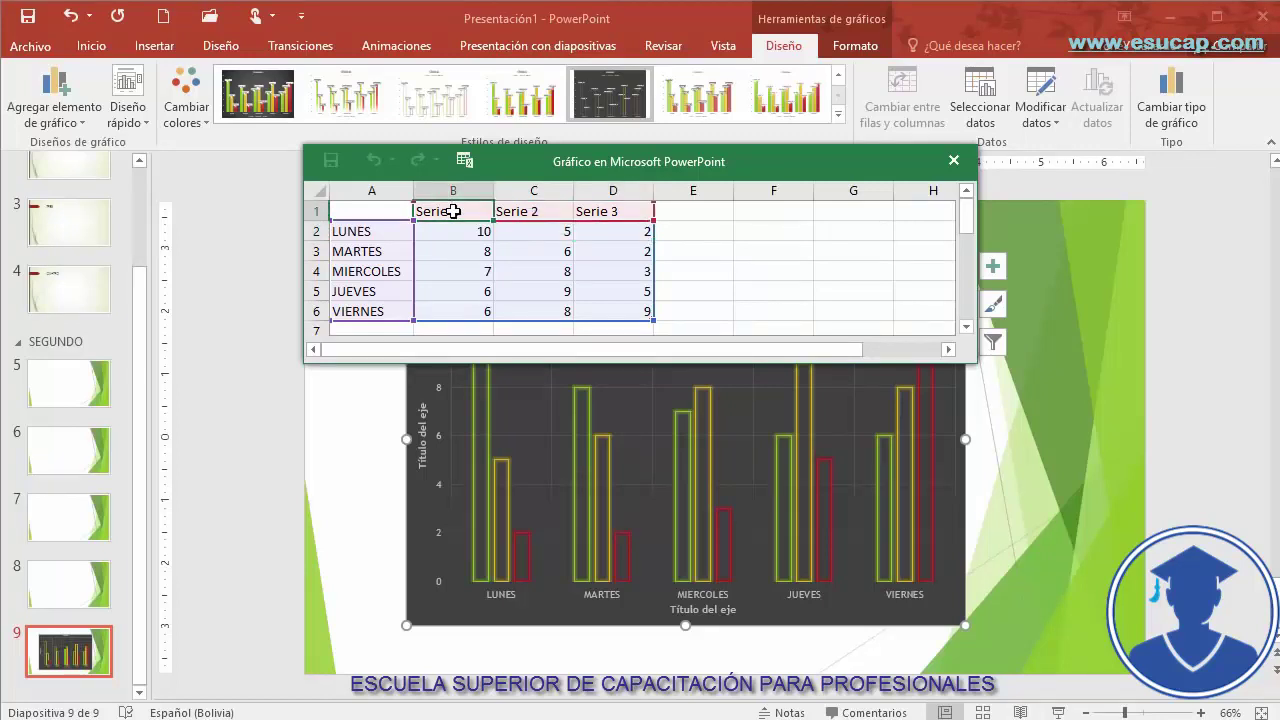
{"action": "type", "text": "GASTO 1"}
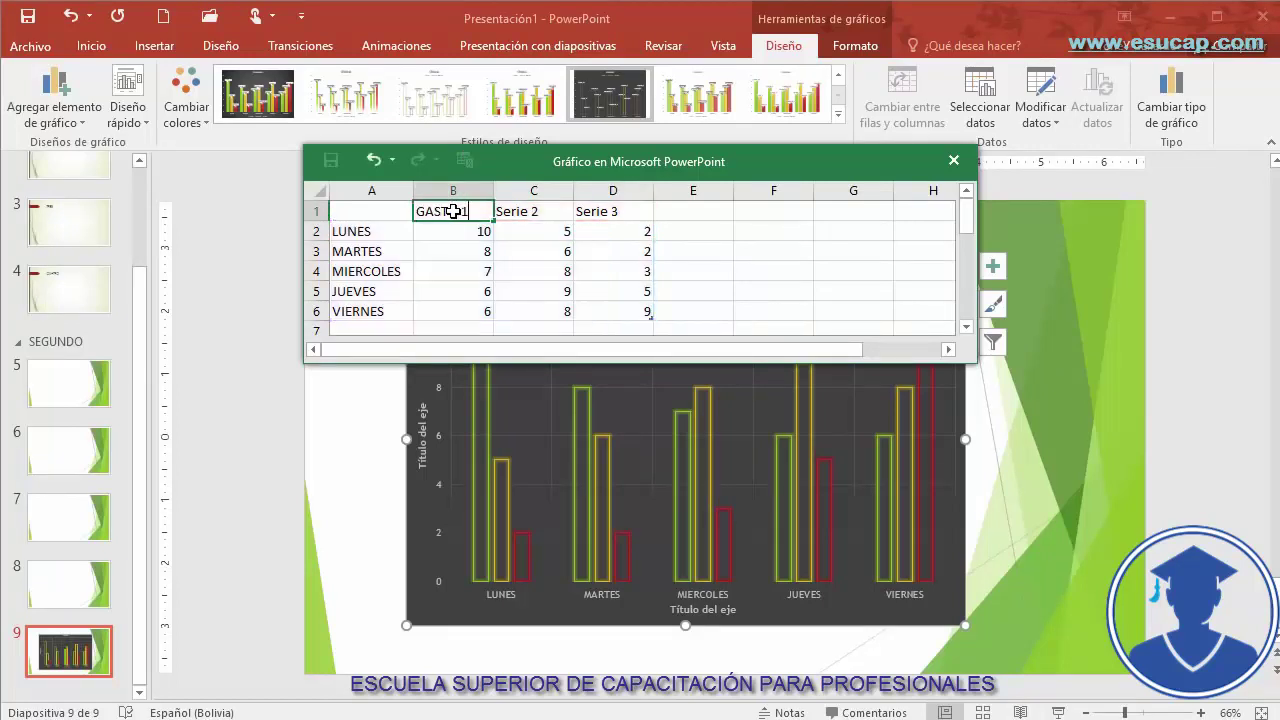
{"action": "key", "text": "Tab"}
{"action": "type", "text": "GAST"}
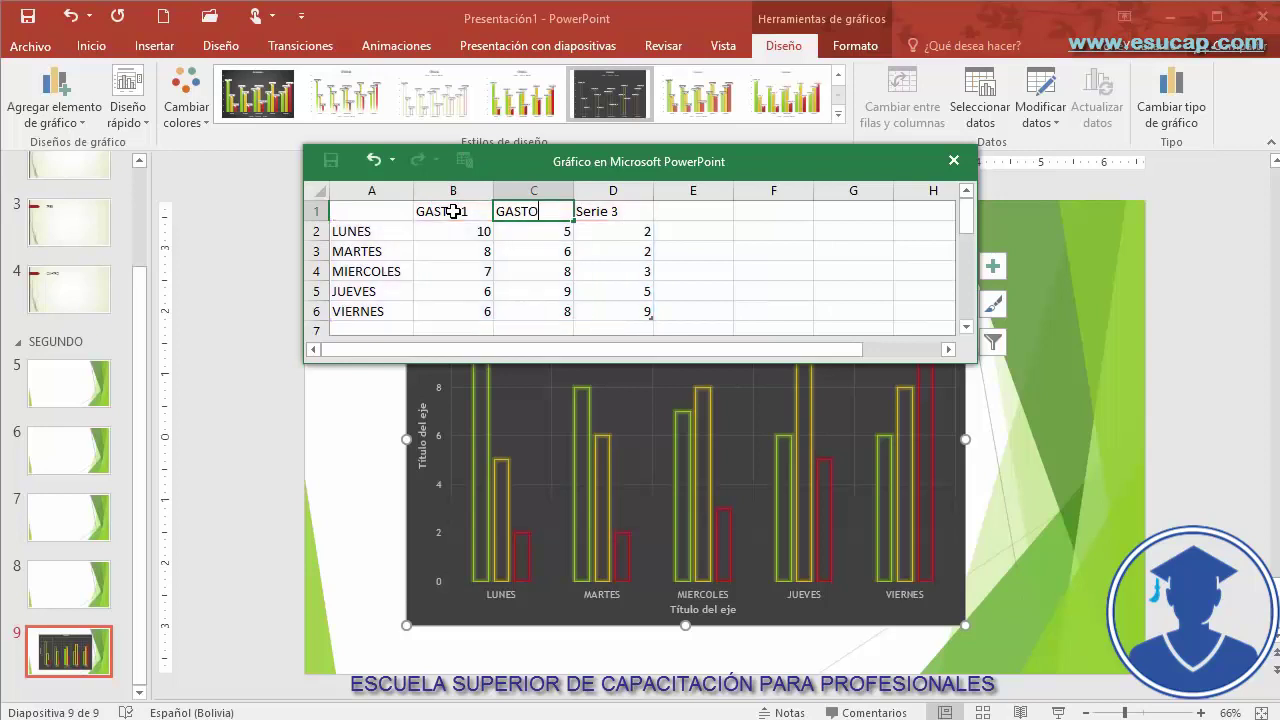
{"action": "type", "text": "O 2"}
{"action": "key", "text": "Tab"}
{"action": "type", "text": "GAS"}
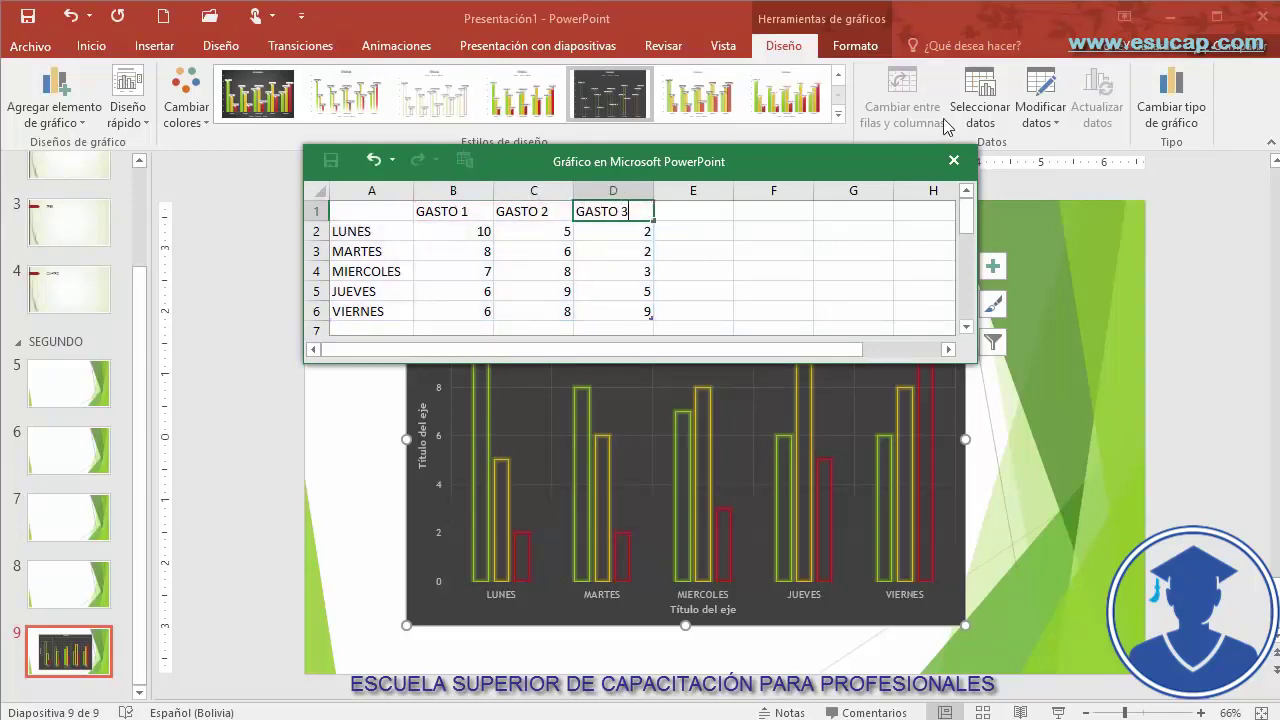
{"action": "type", "text": "TO 3"}
{"action": "left_click", "coordinate": [954, 160]}
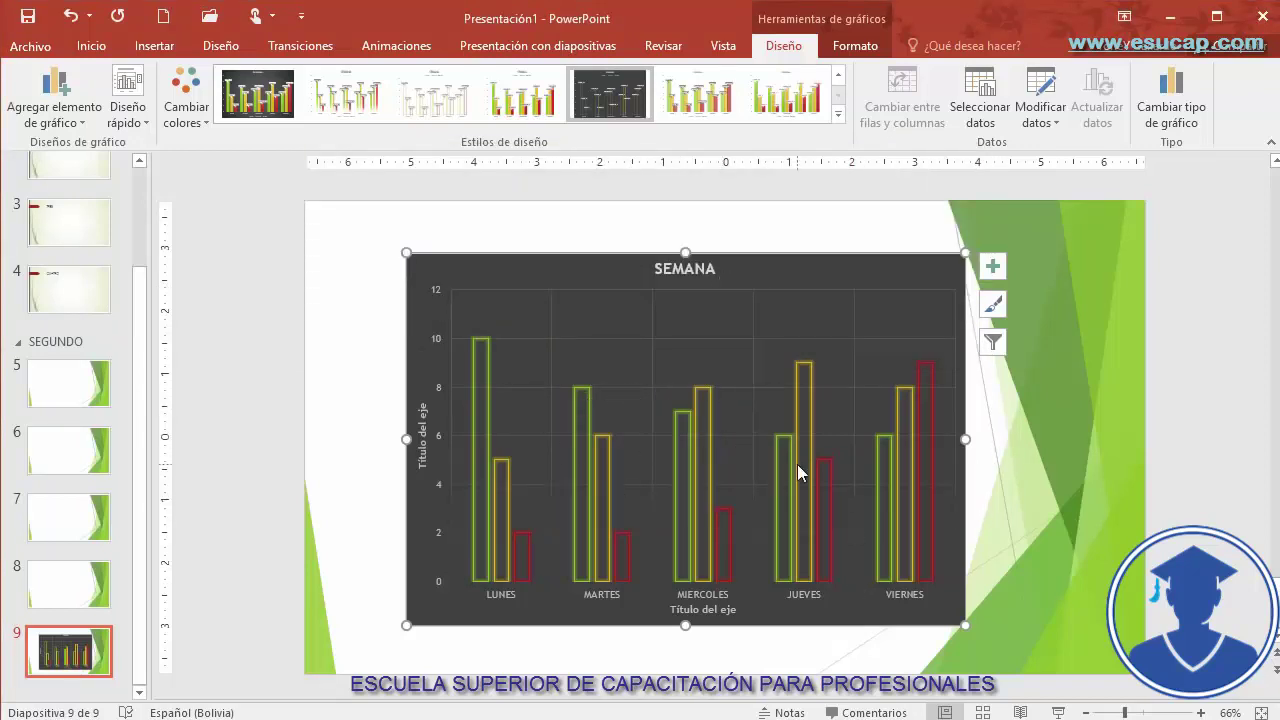
Add a data table (Tabla de datos) below the SEMANA column chart
{"action": "left_click", "coordinate": [1003, 261]}
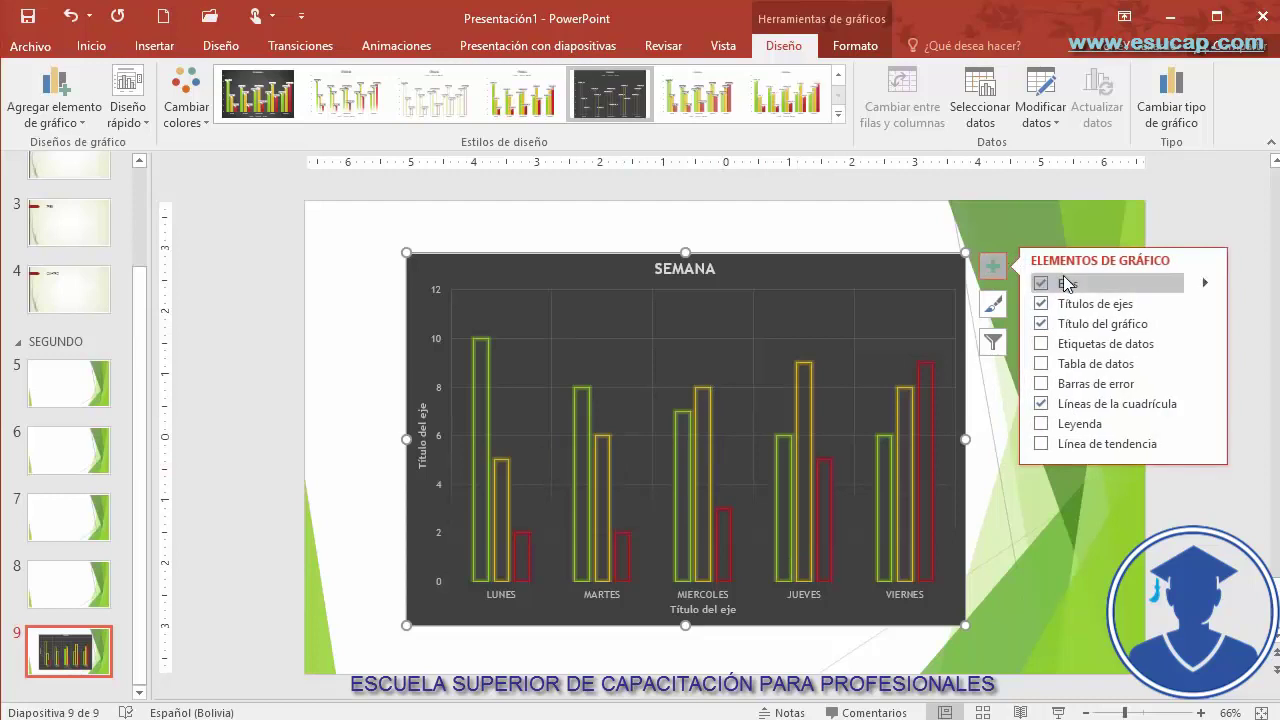
{"action": "left_click", "coordinate": [1041, 366]}
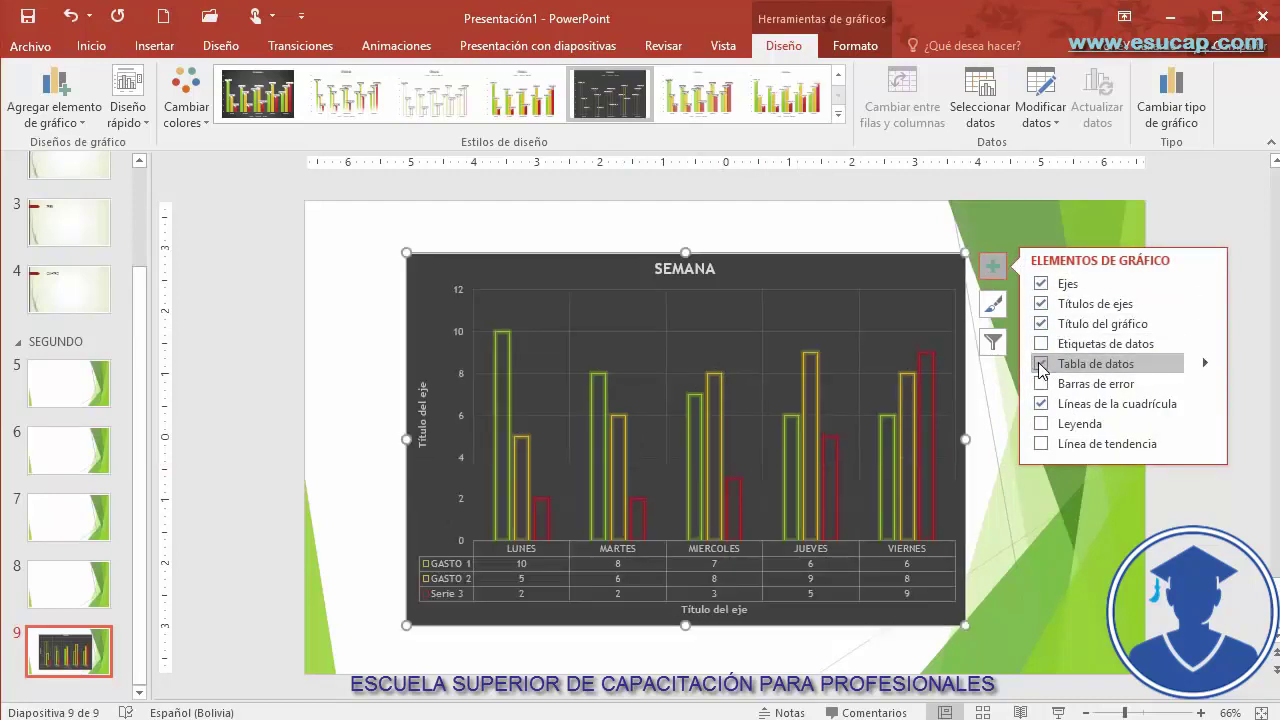
{"action": "left_click", "coordinate": [449, 592]}
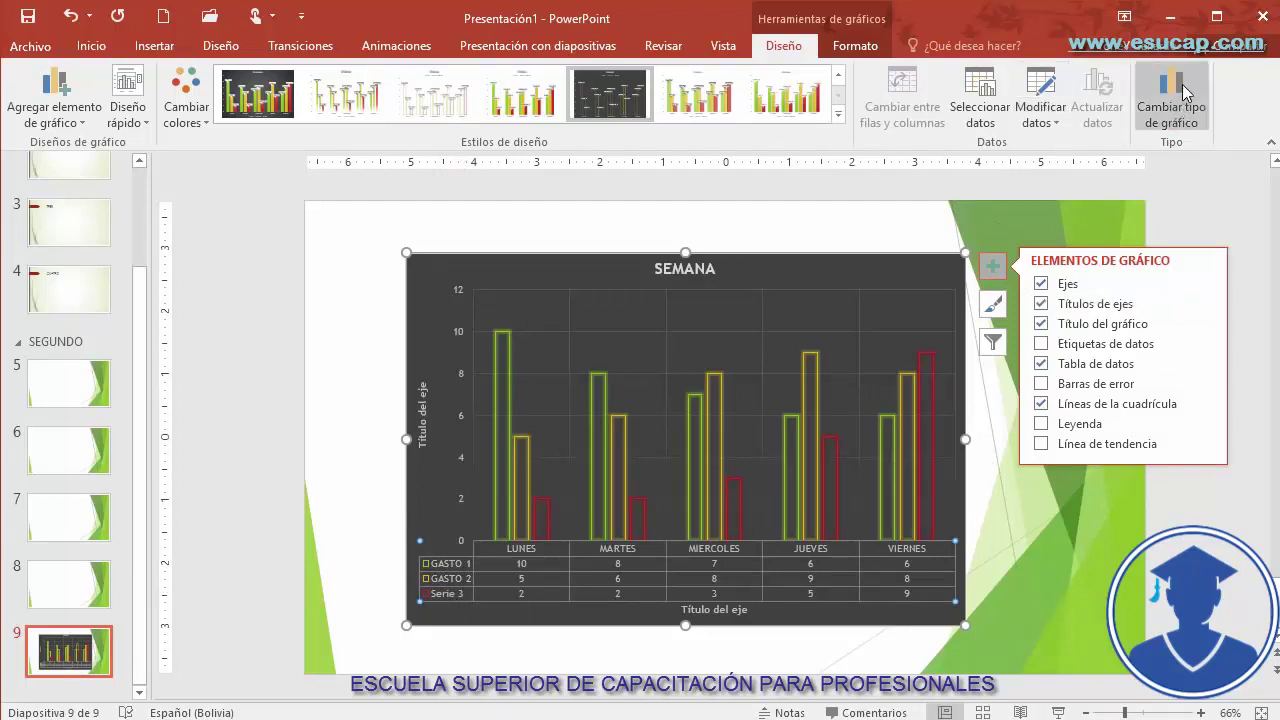
{"action": "left_click", "coordinate": [881, 262]}
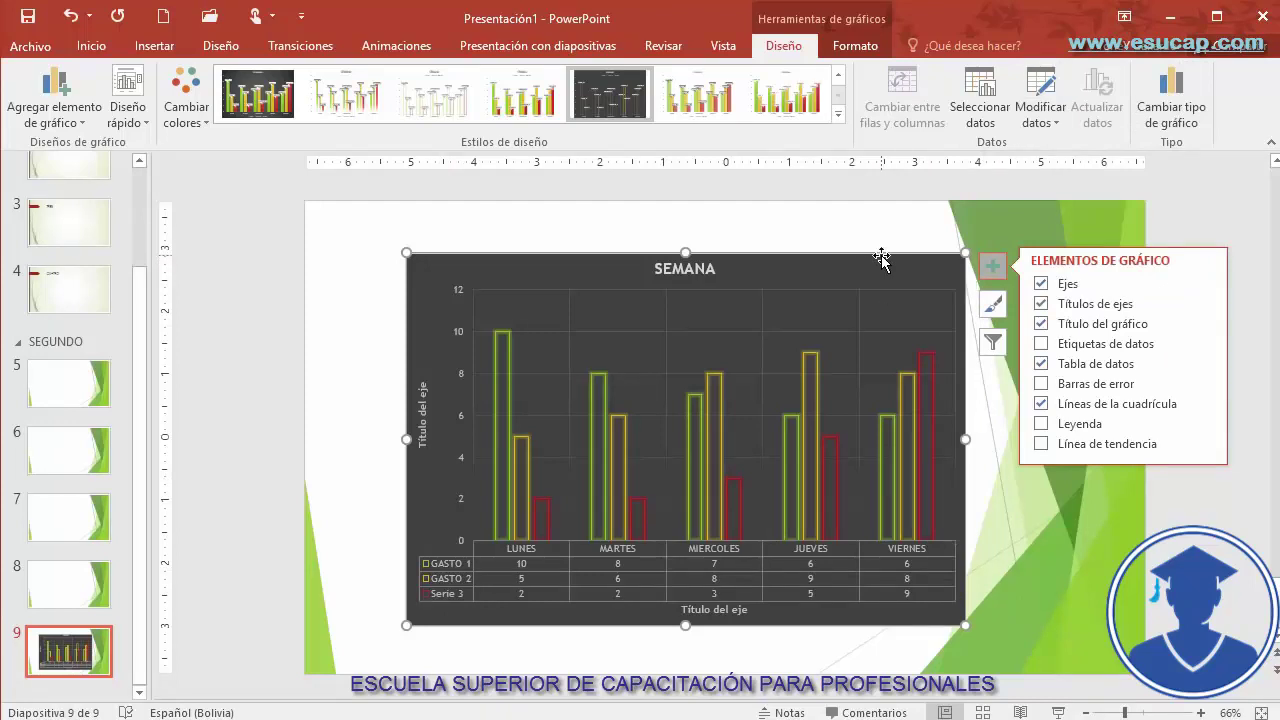
{"action": "left_click", "coordinate": [995, 268]}
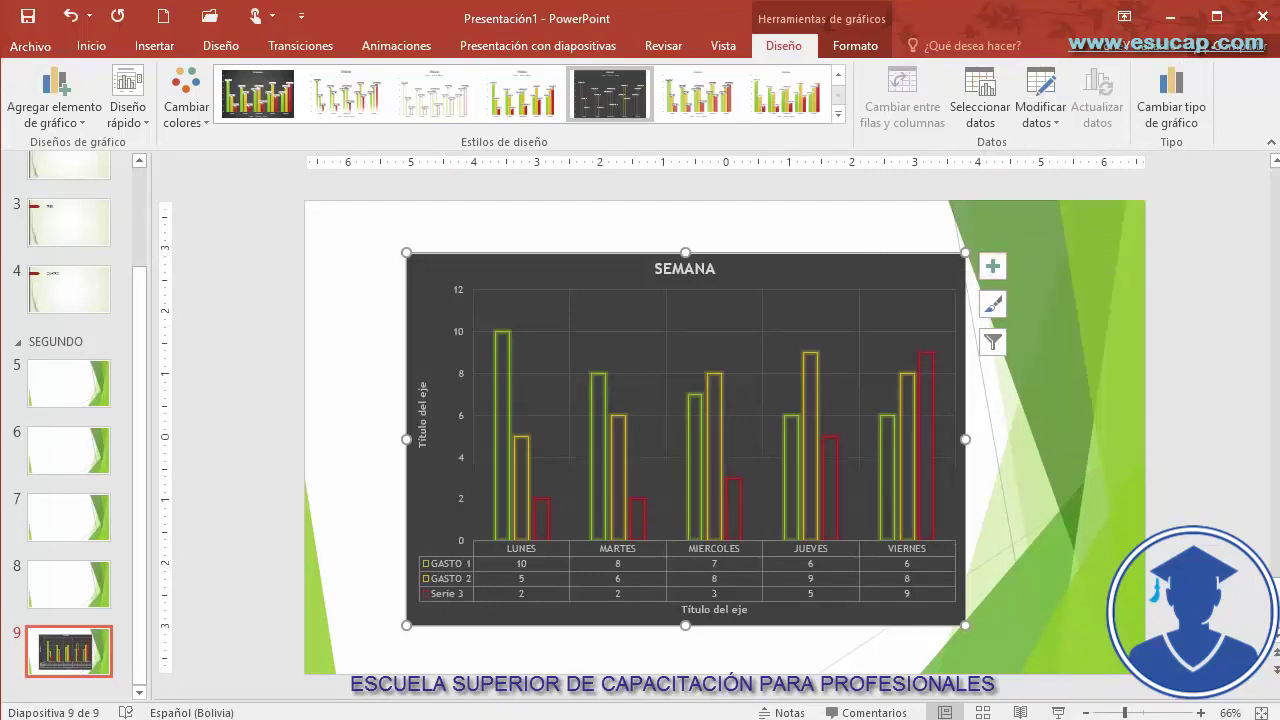
Try the Circular chart type with the fourth pie chart style, and undo both changes
{"action": "left_click", "coordinate": [1199, 98]}
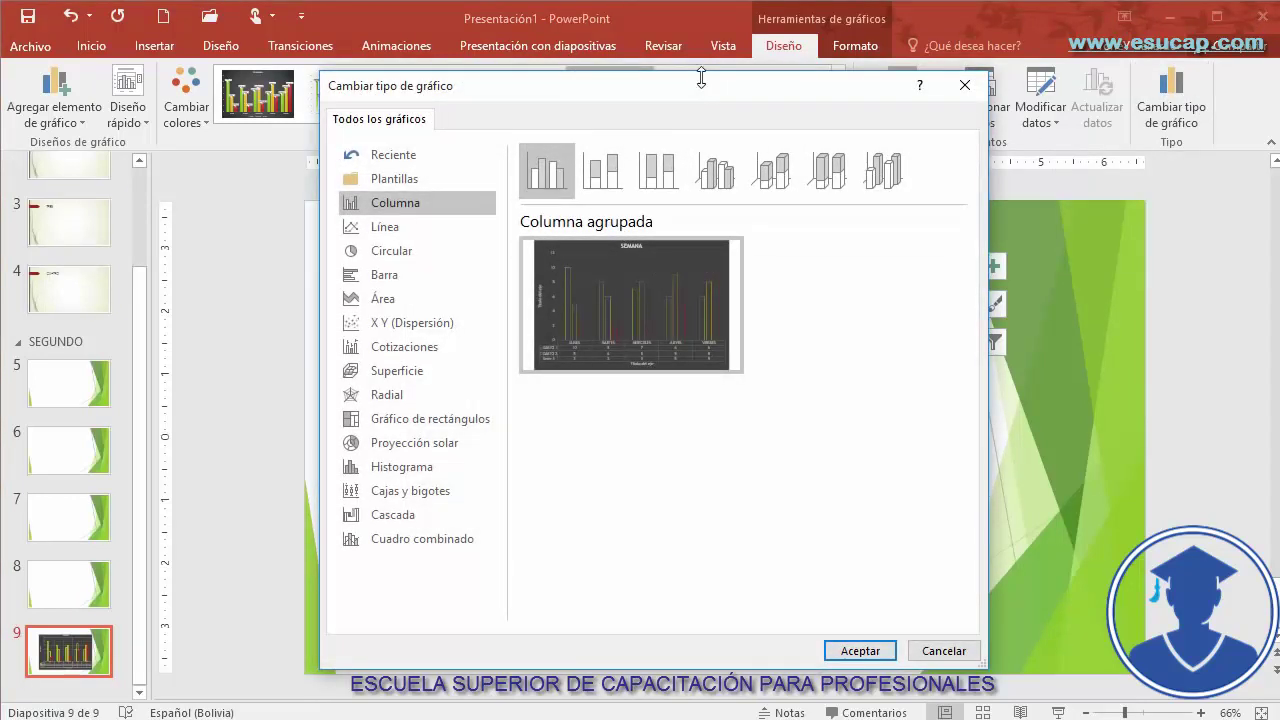
{"action": "left_click_drag", "start_coordinate": [701, 71], "coordinate": [653, 99]}
{"action": "left_click", "coordinate": [450, 248]}
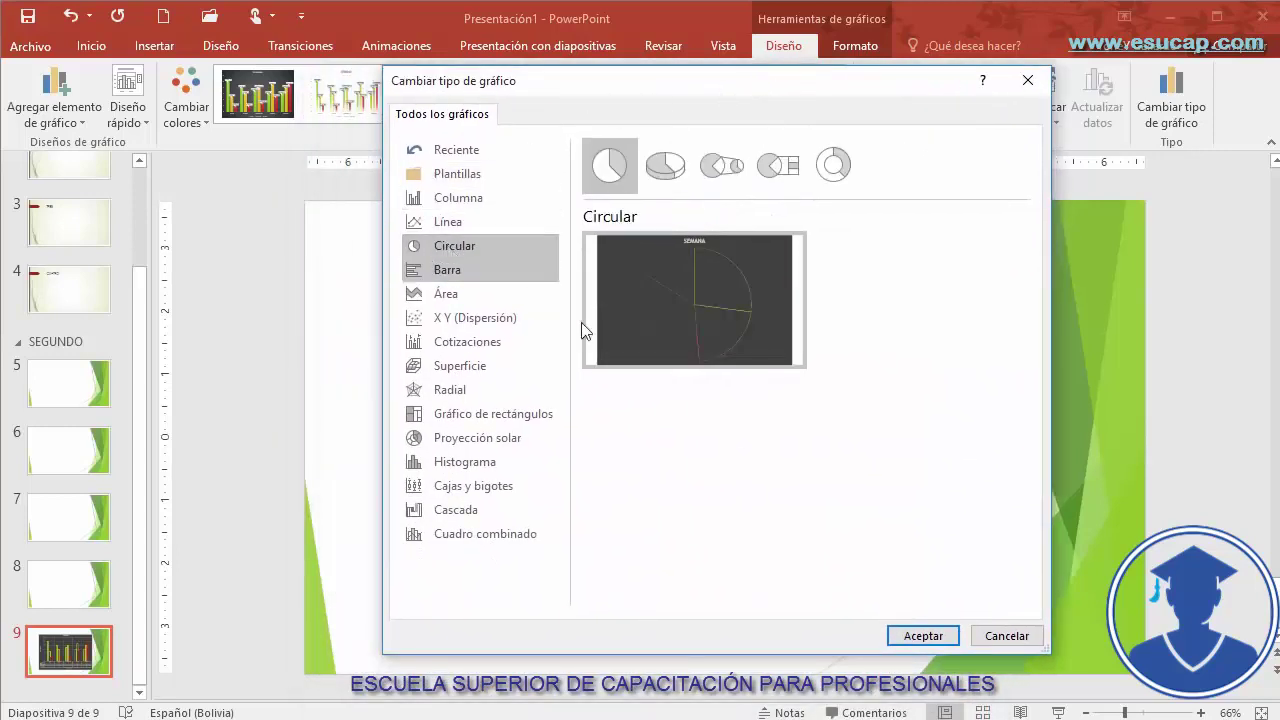
{"action": "left_click", "coordinate": [923, 636]}
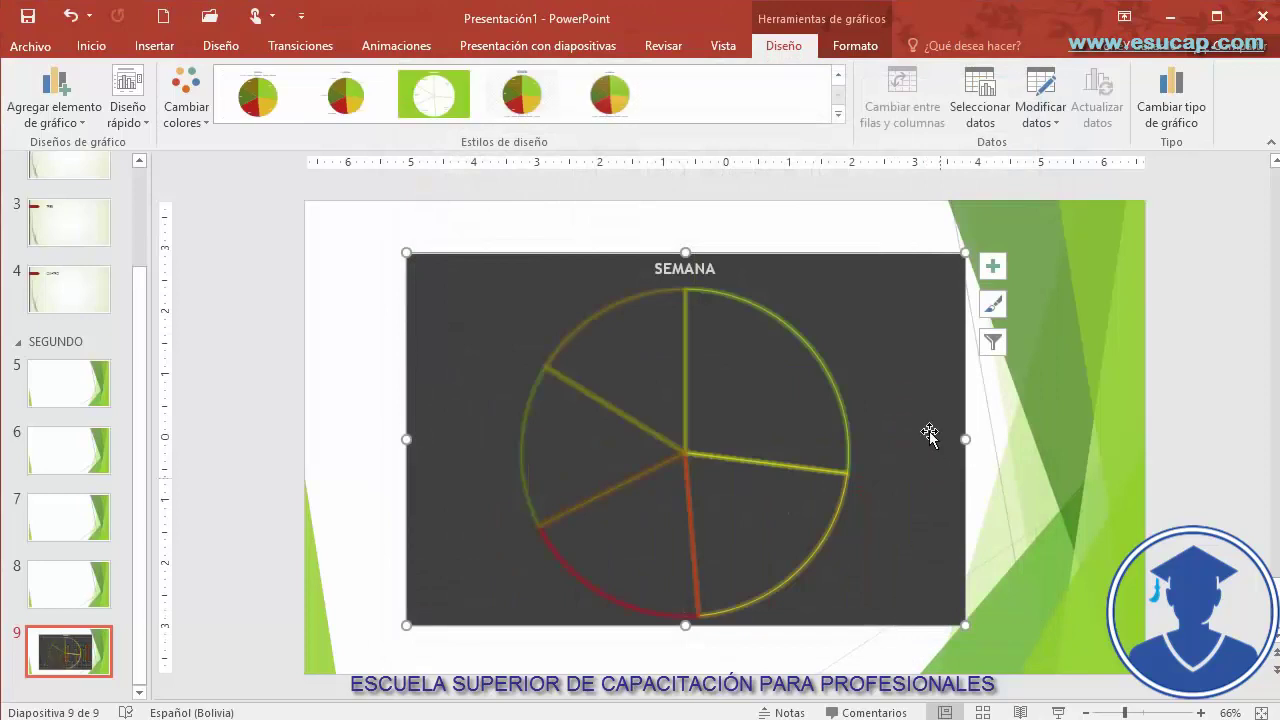
{"action": "left_click", "coordinate": [527, 101]}
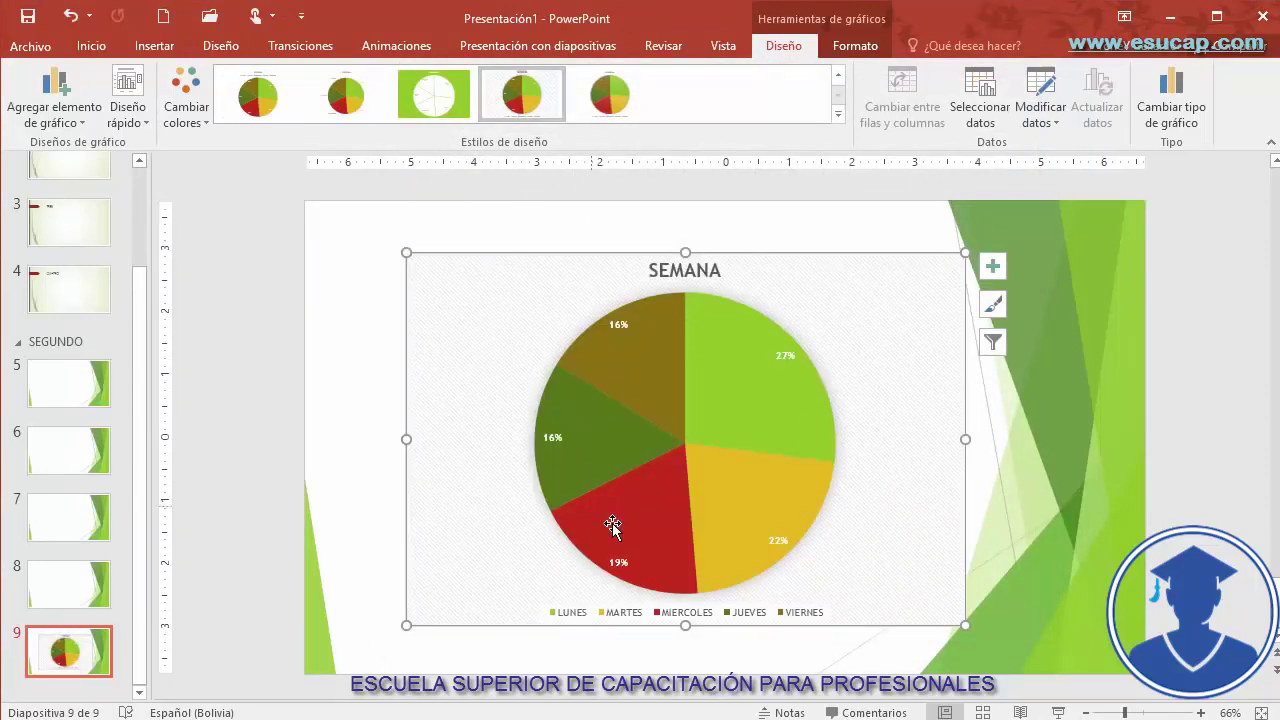
{"action": "key", "text": "ctrl+z"}
{"action": "key", "text": "ctrl+z"}
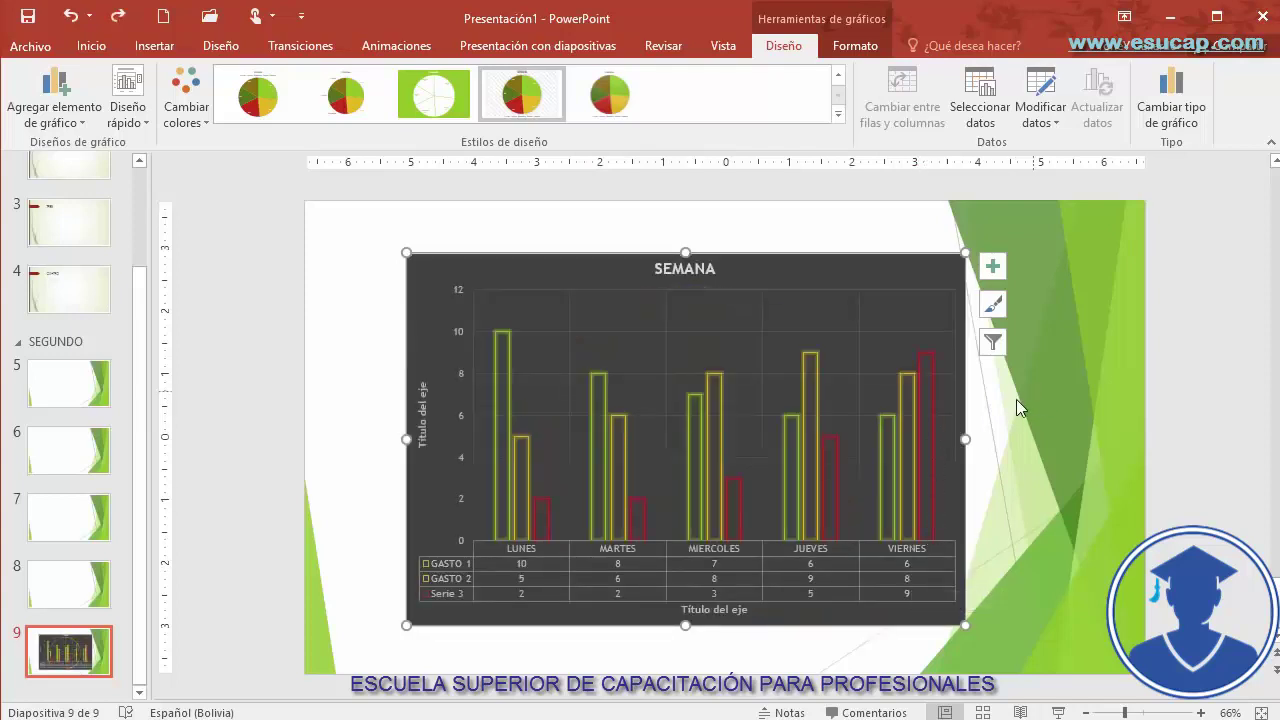
Select the GASTO 1 series by choosing it among the chart's formattable elements
{"action": "left_click", "coordinate": [857, 47]}
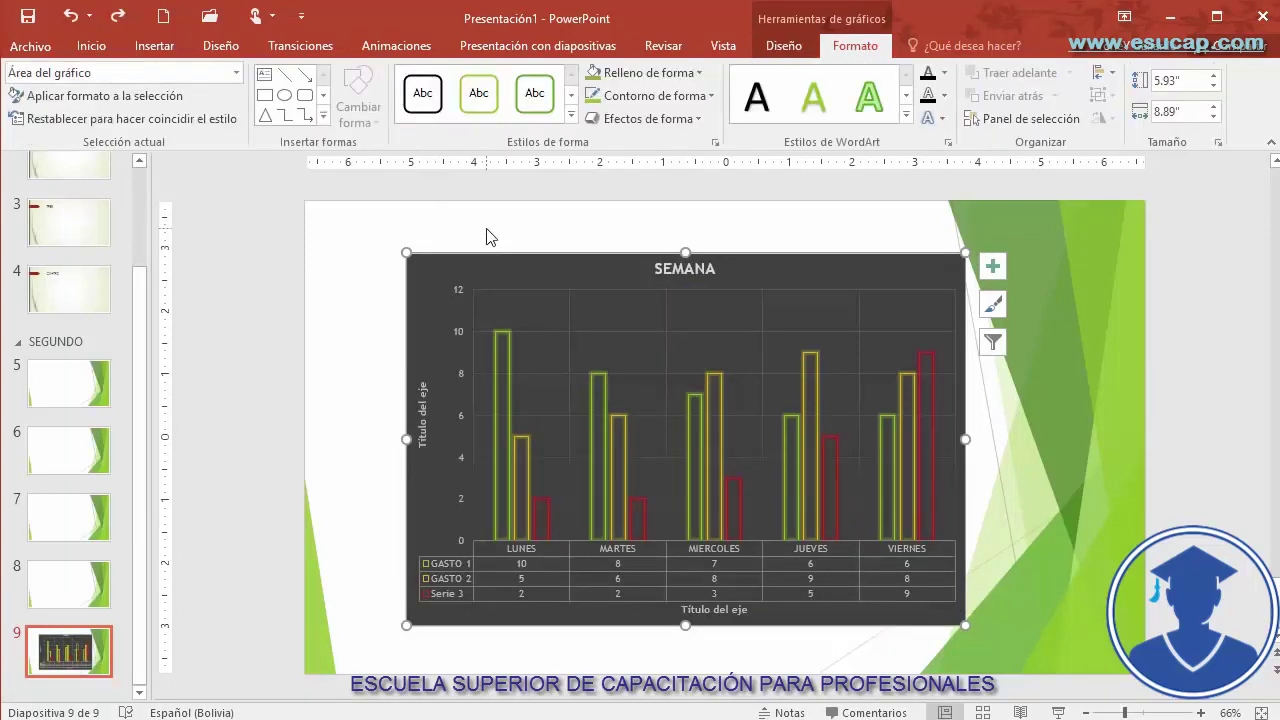
{"action": "left_click", "coordinate": [237, 74]}
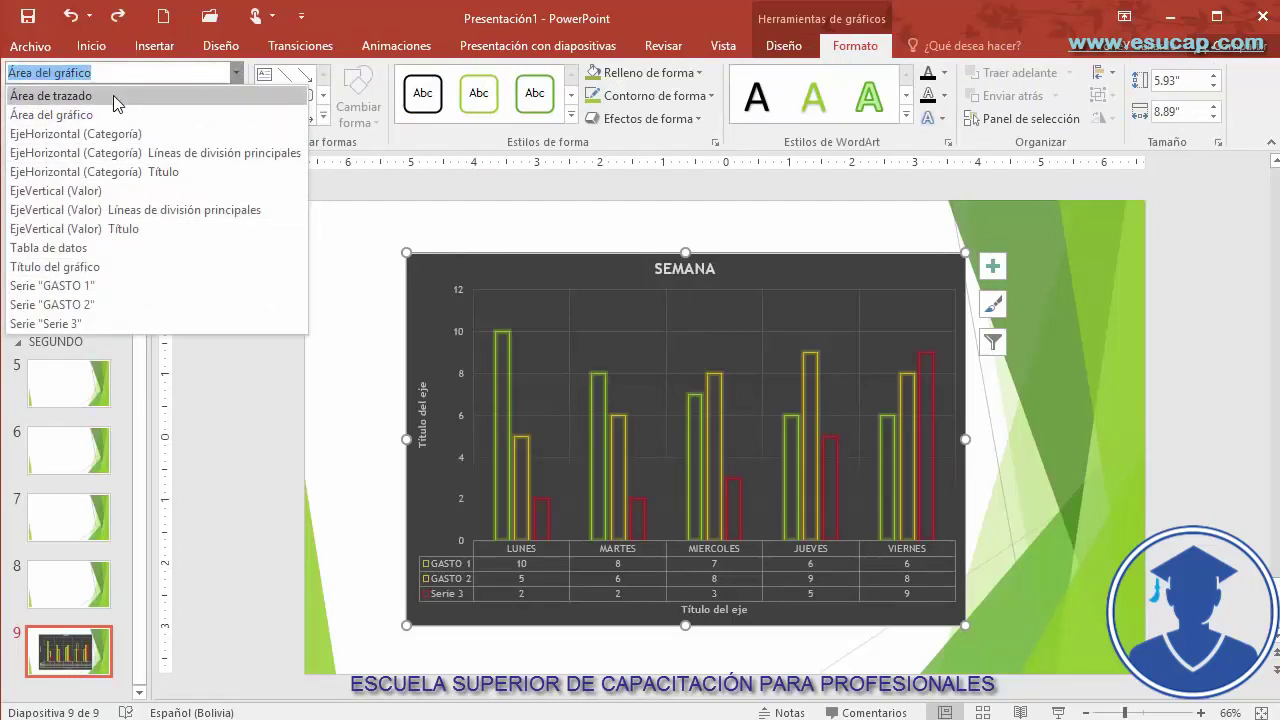
{"action": "left_click", "coordinate": [114, 286]}
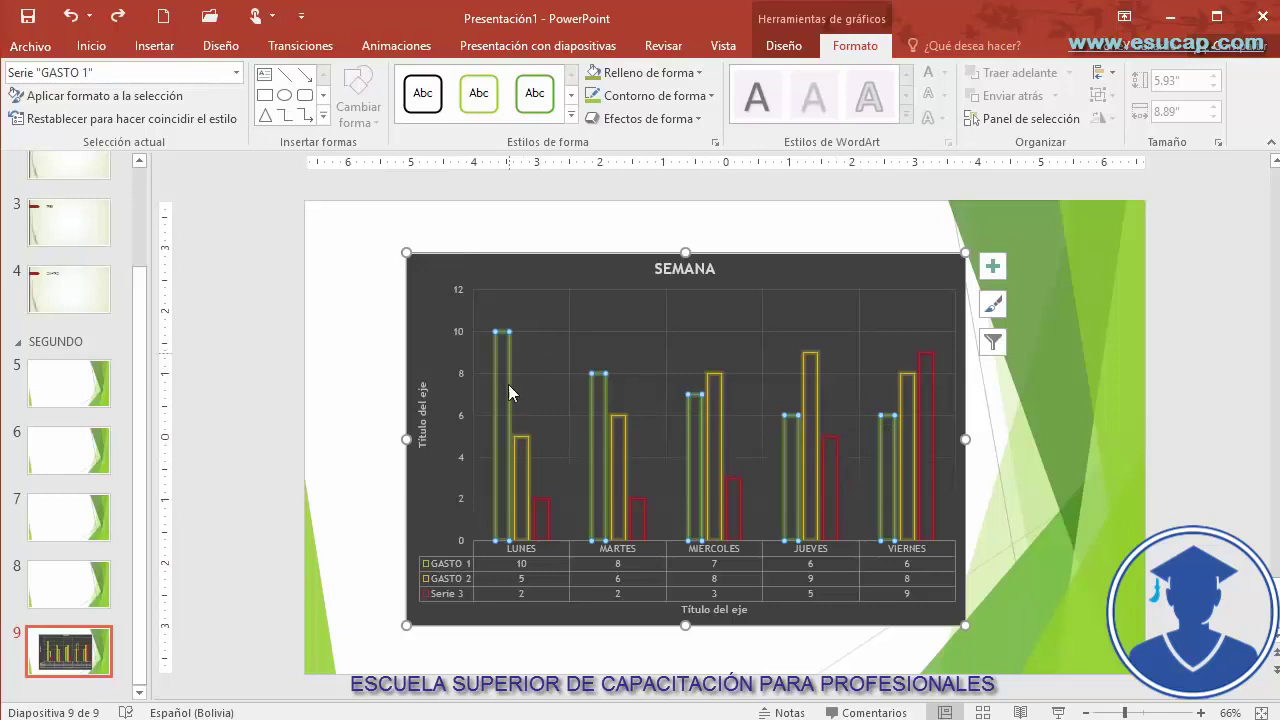
{"action": "left_click", "coordinate": [238, 73]}
{"action": "left_click", "coordinate": [238, 73]}
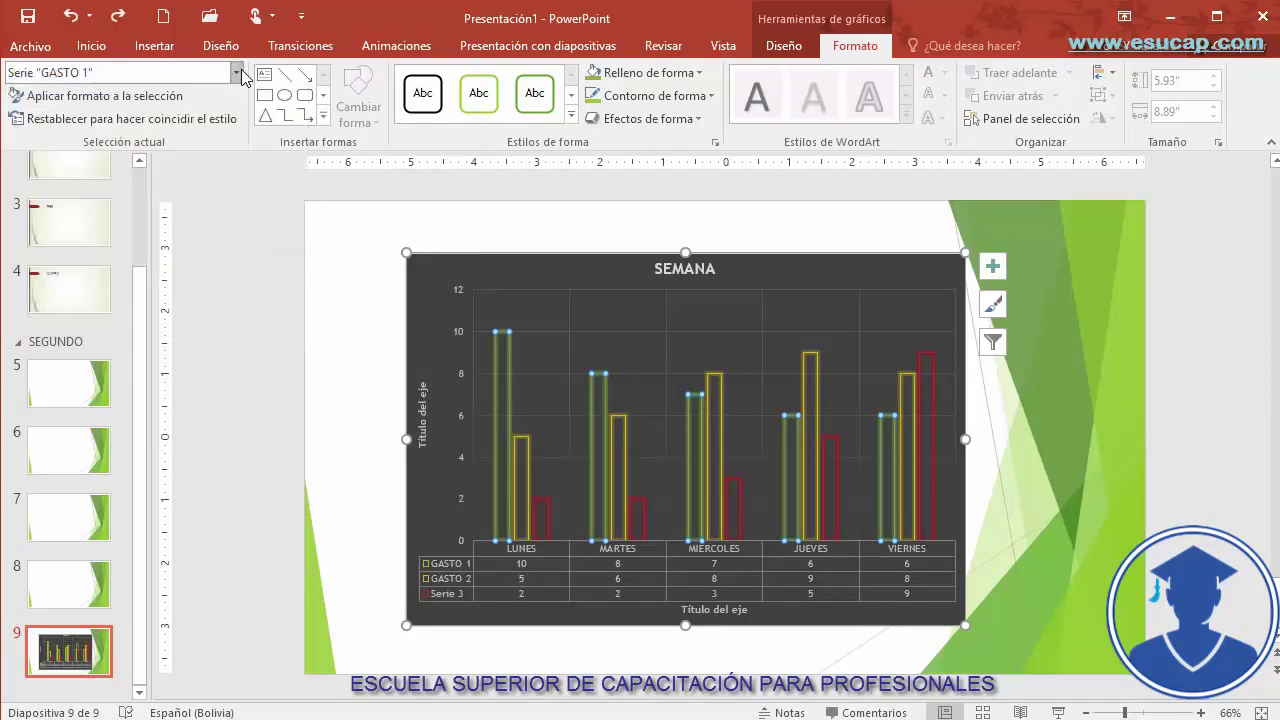
View the GASTO 1 series formatting options, the insertable shapes and the theme shape styles without applying any
{"action": "left_click", "coordinate": [161, 94]}
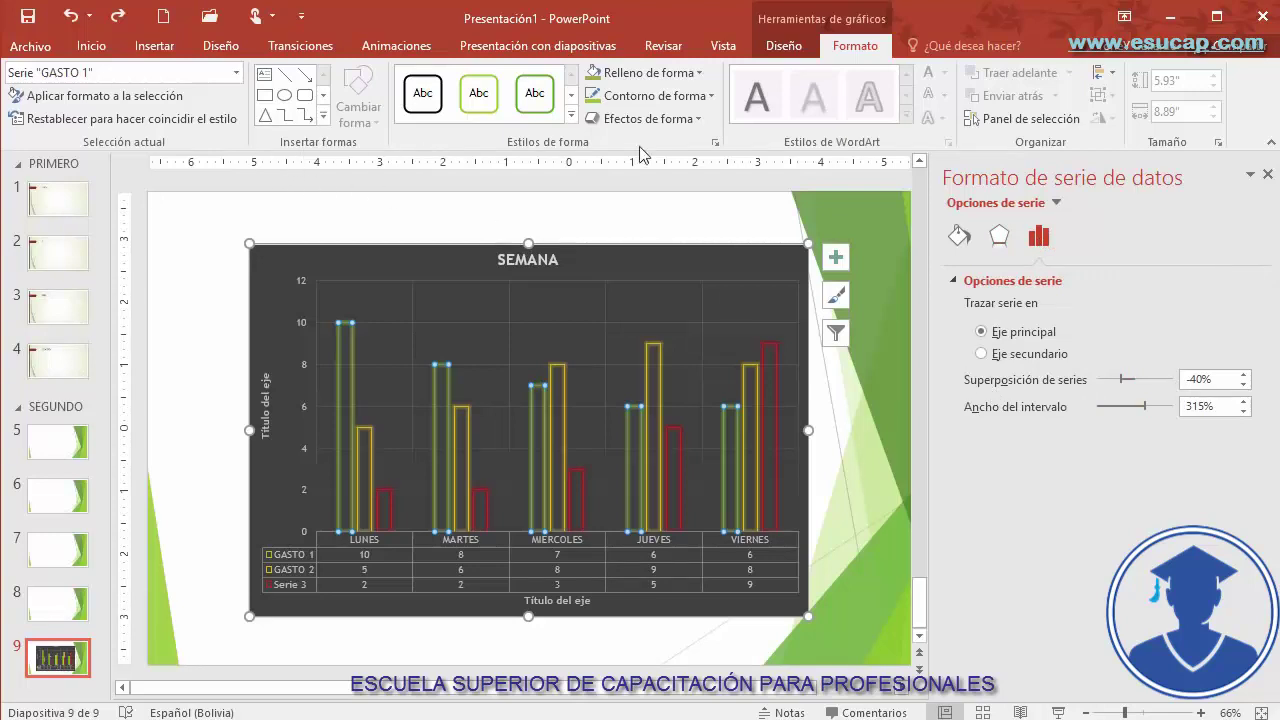
{"action": "left_click", "coordinate": [1268, 174]}
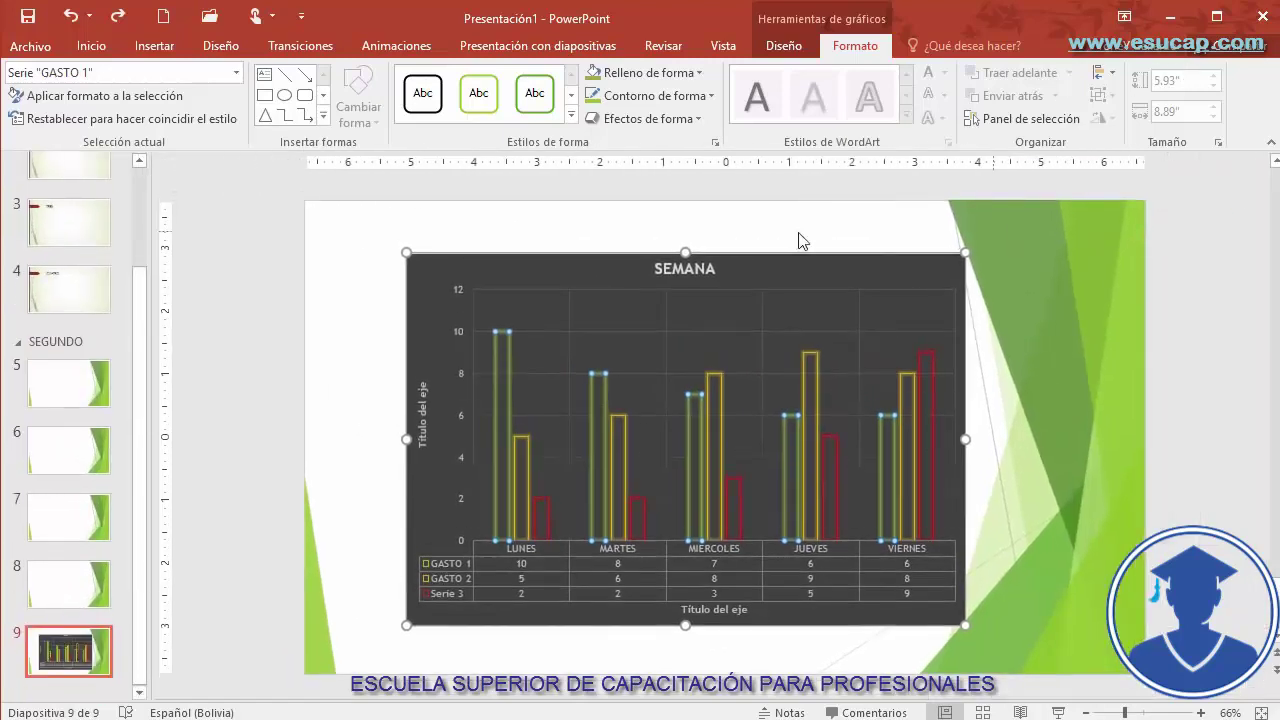
{"action": "left_click", "coordinate": [323, 116]}
{"action": "left_click", "coordinate": [427, 28]}
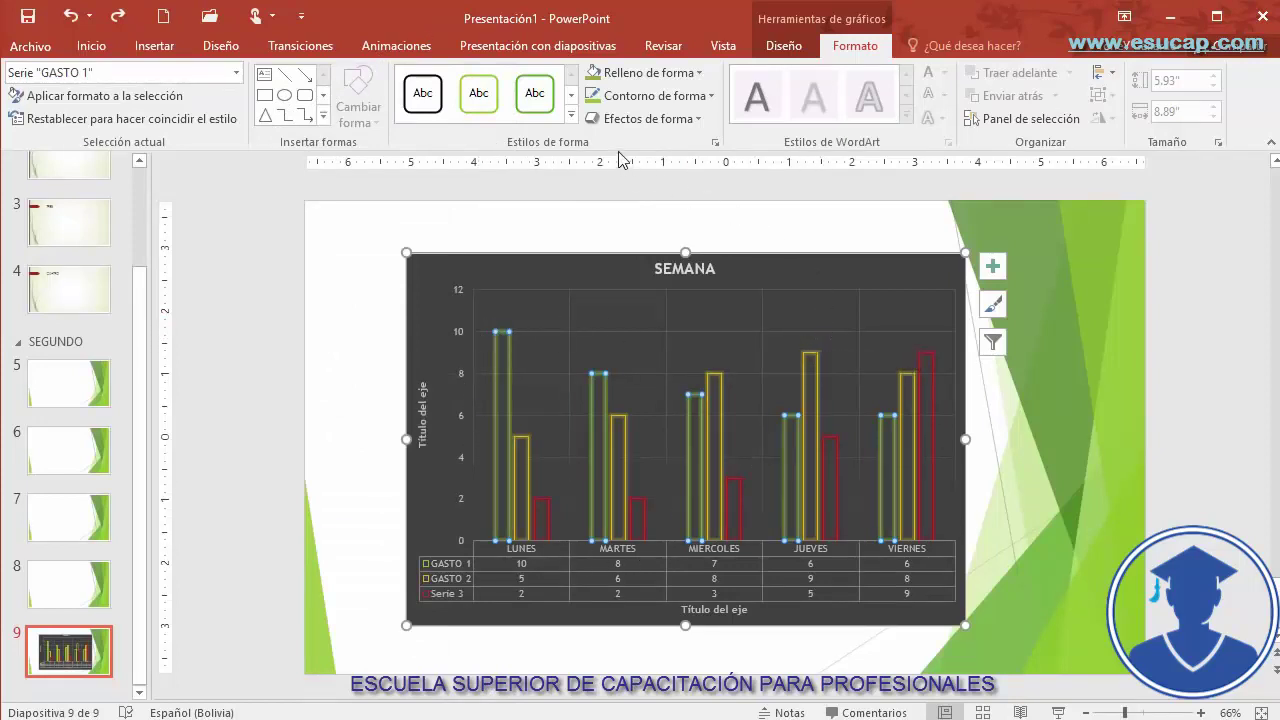
{"action": "left_click", "coordinate": [572, 118]}
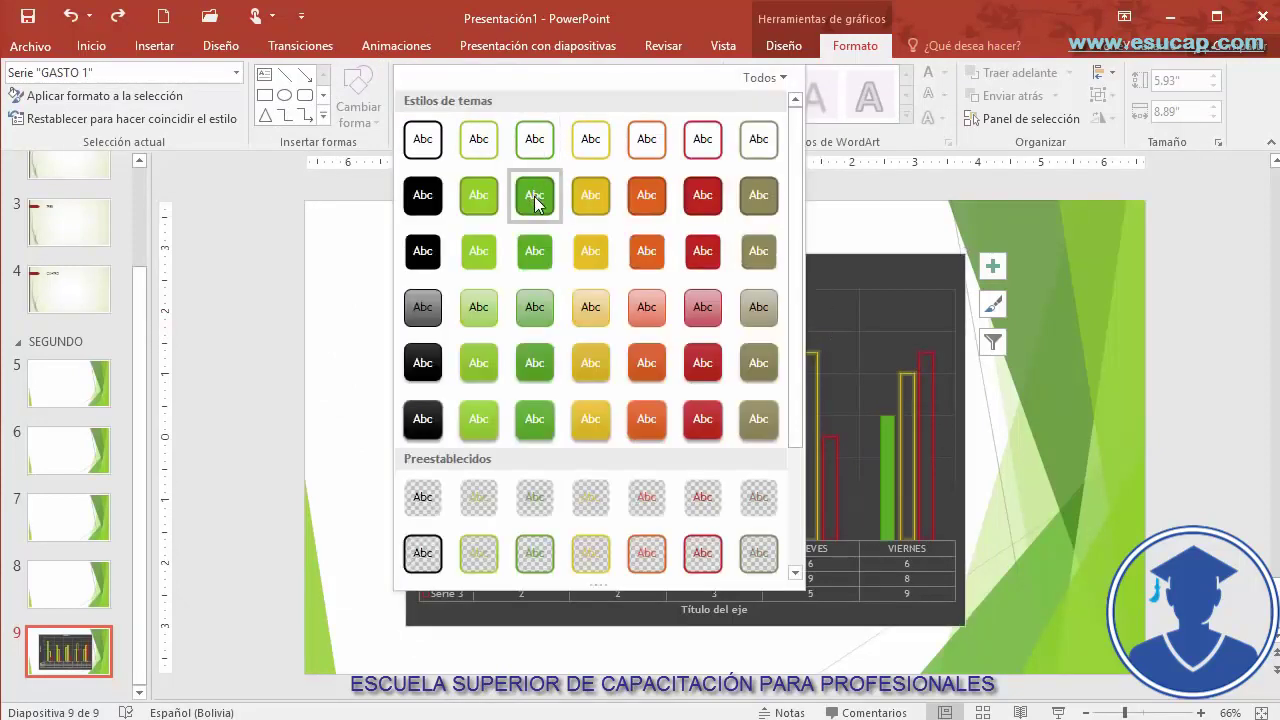
{"action": "left_click", "coordinate": [871, 286]}
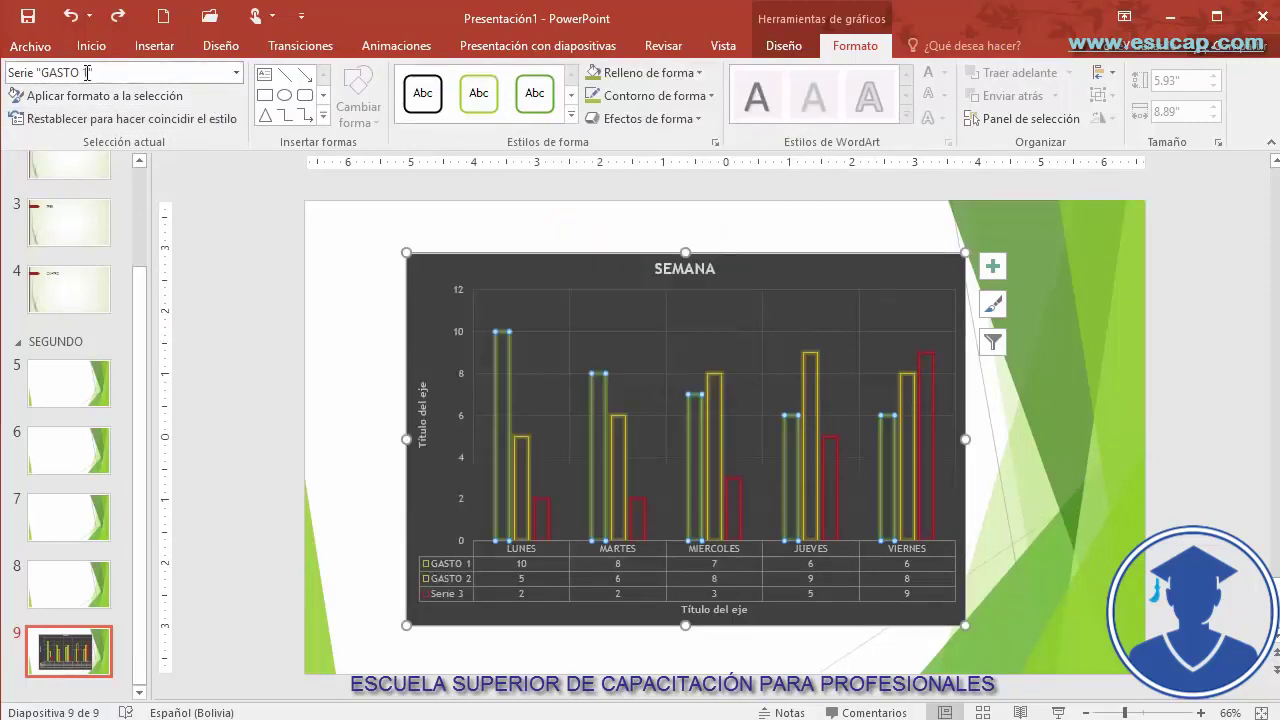
Try the solid red theme shape style on the GASTO 1 series, and replace it with the black-filled style with a white outline
{"action": "left_click", "coordinate": [570, 118]}
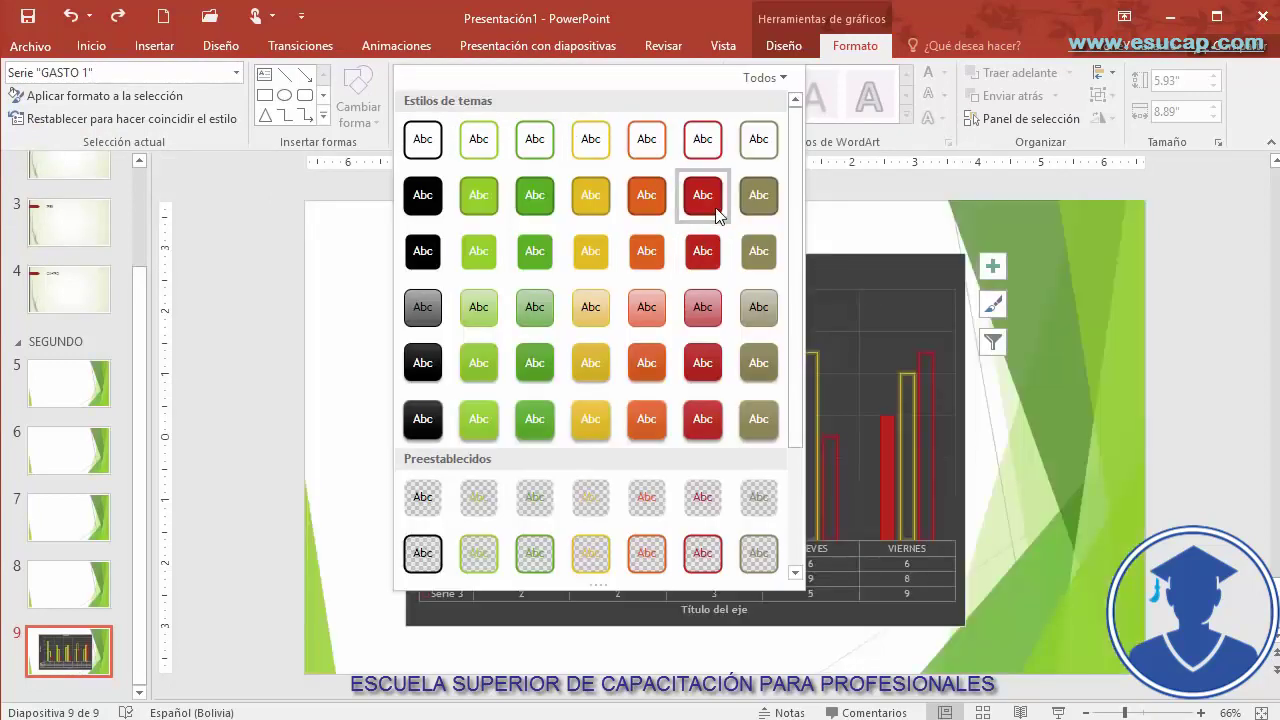
{"action": "left_click", "coordinate": [714, 209]}
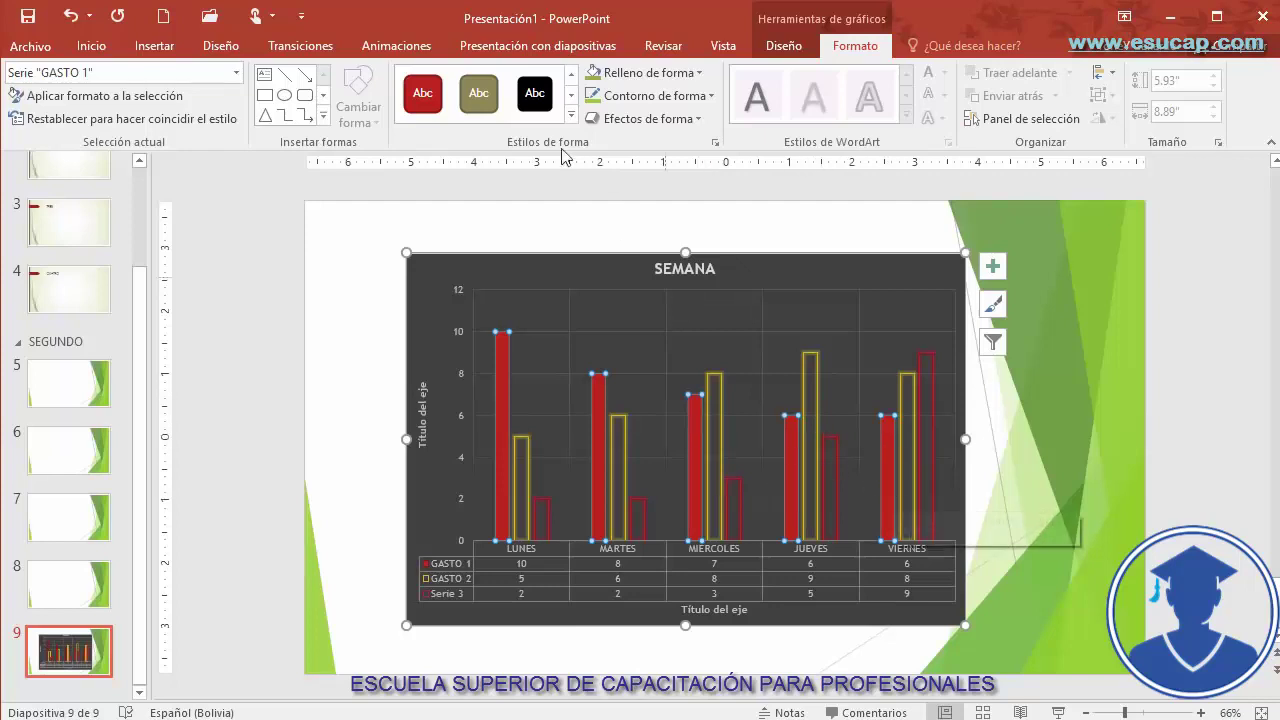
{"action": "left_click", "coordinate": [535, 96]}
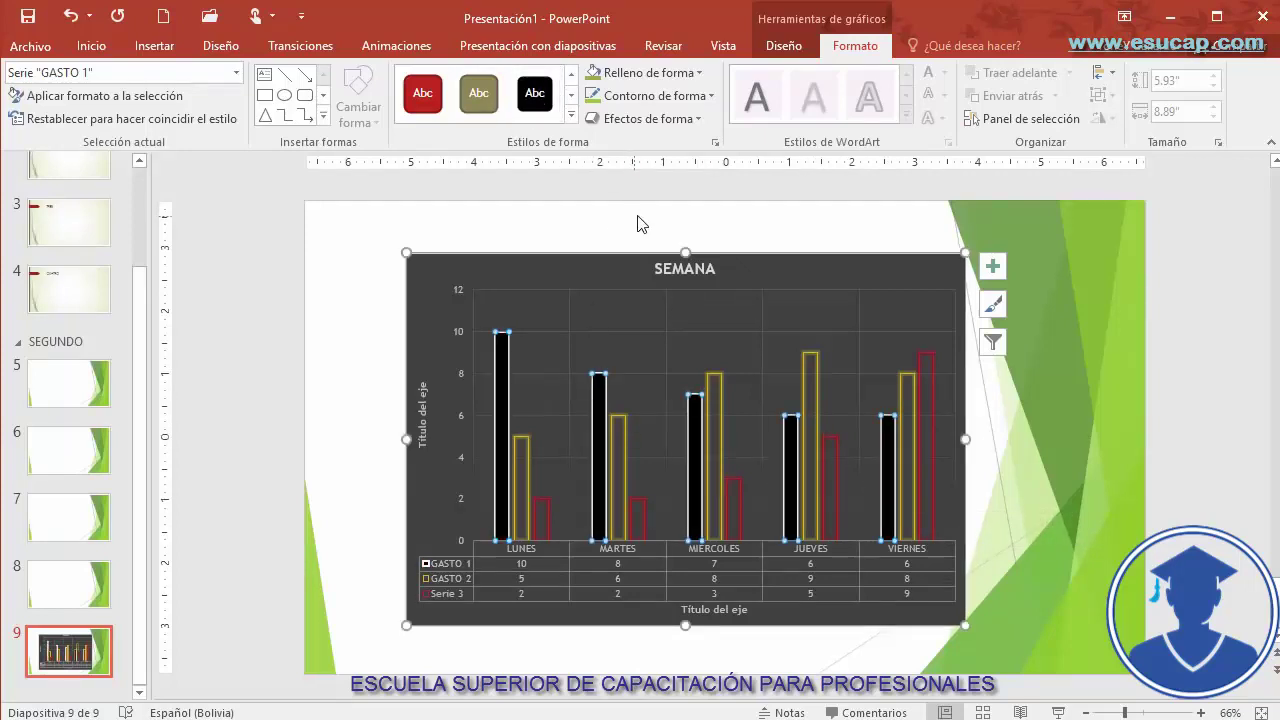
Select the chart title SEMANA and give it the light green WordArt style and the black-filled shape style with a white outline
{"action": "mouse_move", "coordinate": [504, 350]}
{"action": "left_click", "coordinate": [460, 568]}
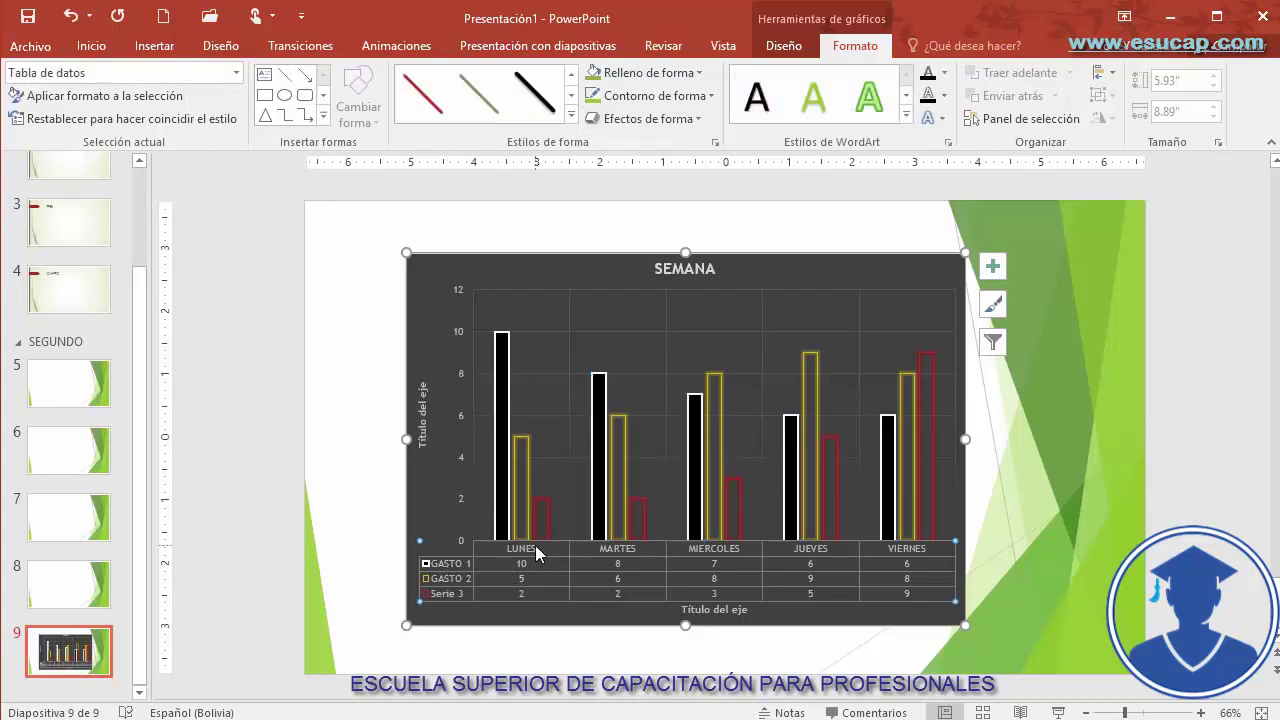
{"action": "left_click", "coordinate": [239, 73]}
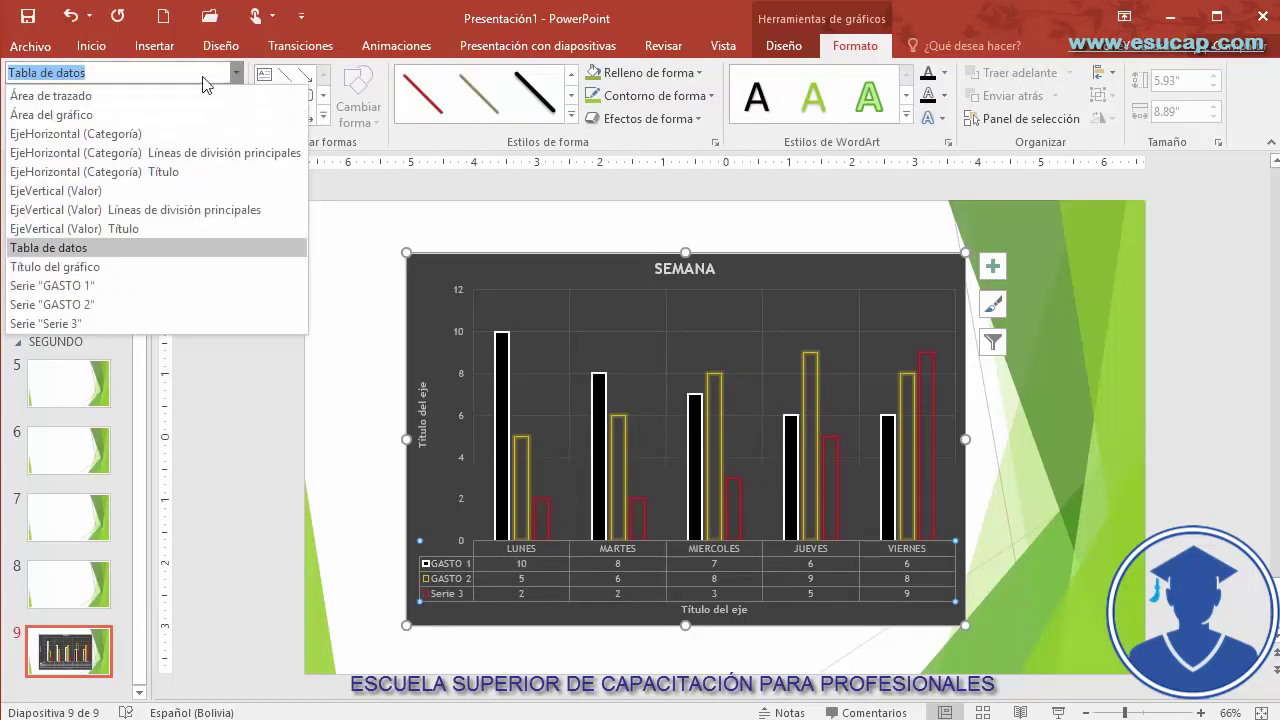
{"action": "left_click", "coordinate": [97, 268]}
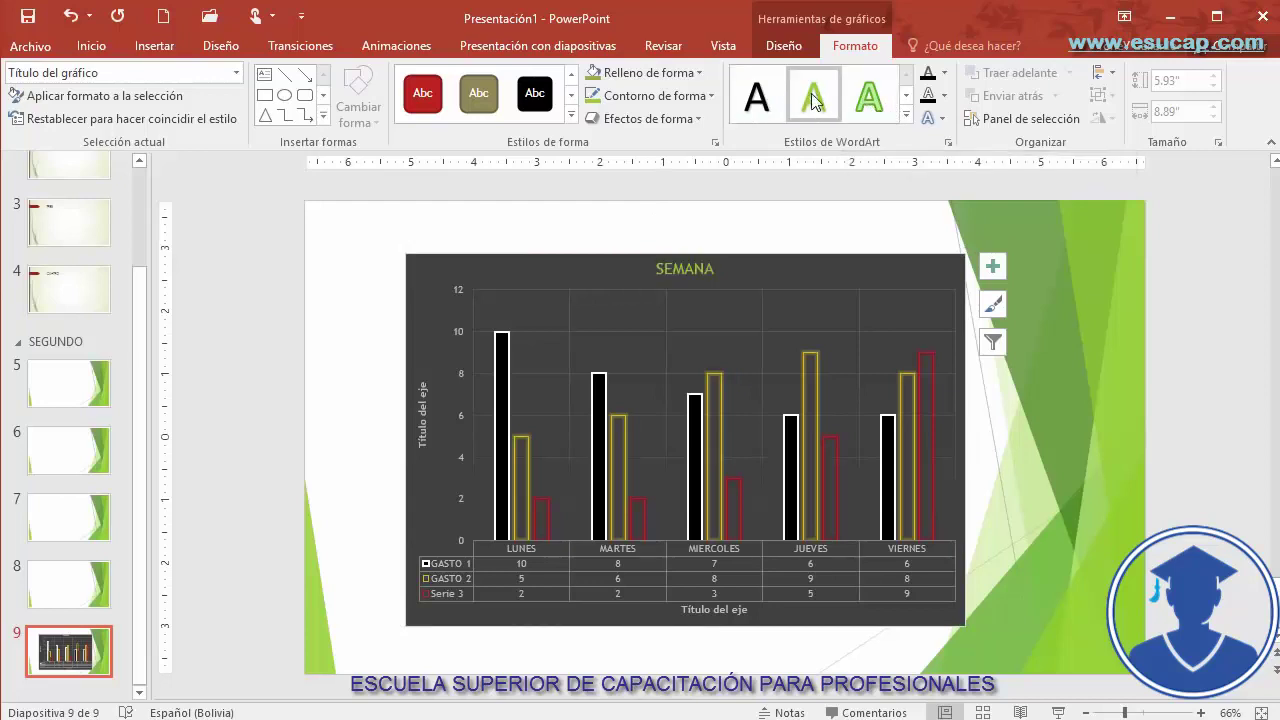
{"action": "left_click", "coordinate": [812, 95]}
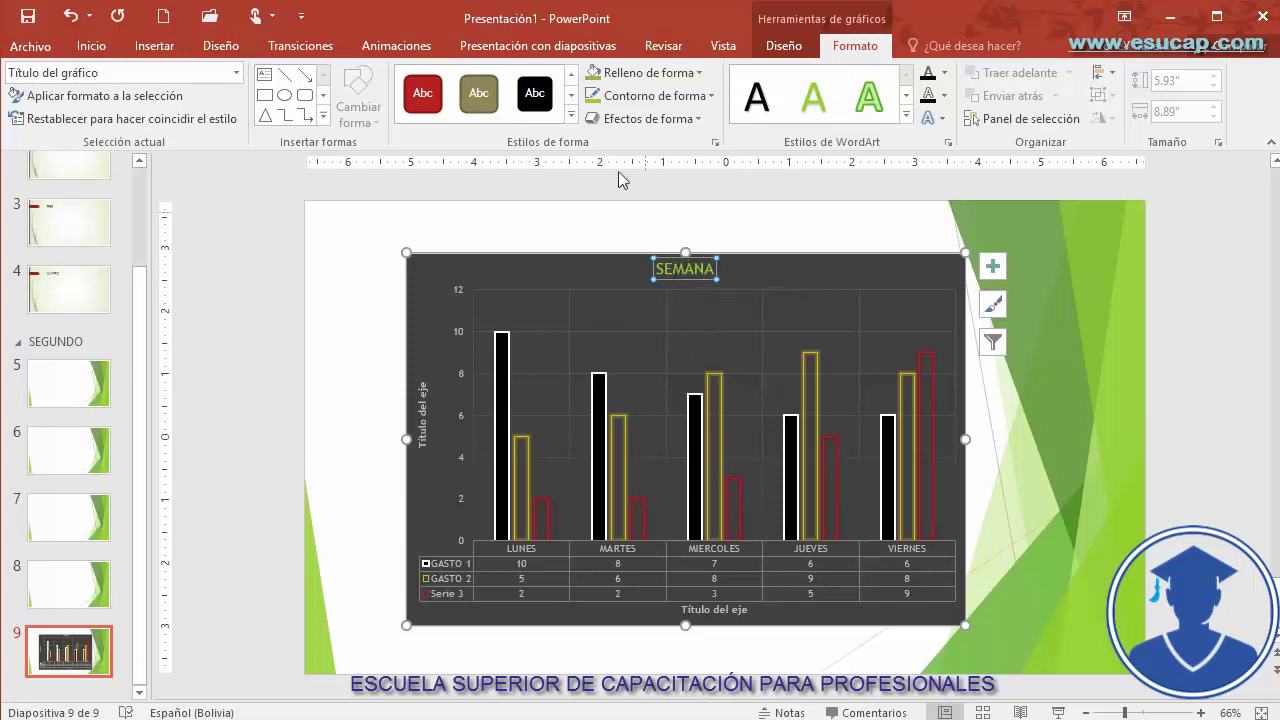
{"action": "left_click", "coordinate": [530, 93]}
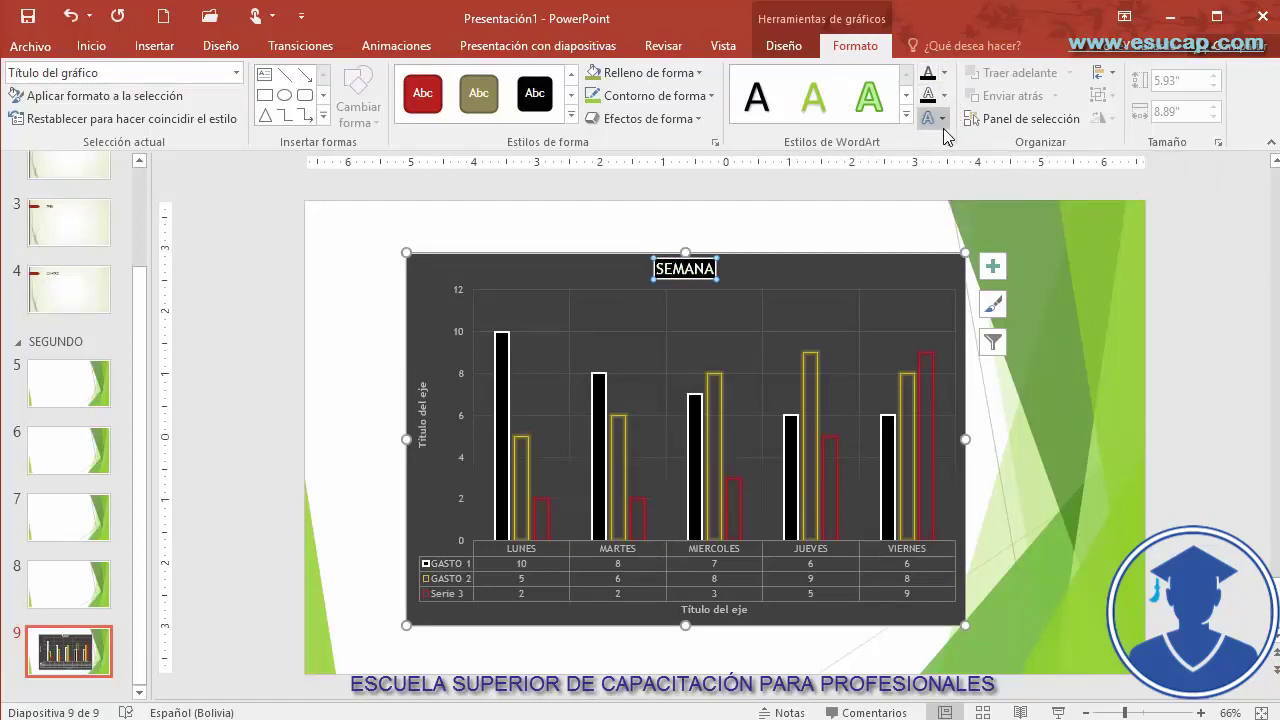
View the slide's objects in the selection pane, close it, and check the chart's alignment options without applying any
{"action": "left_click", "coordinate": [1035, 122]}
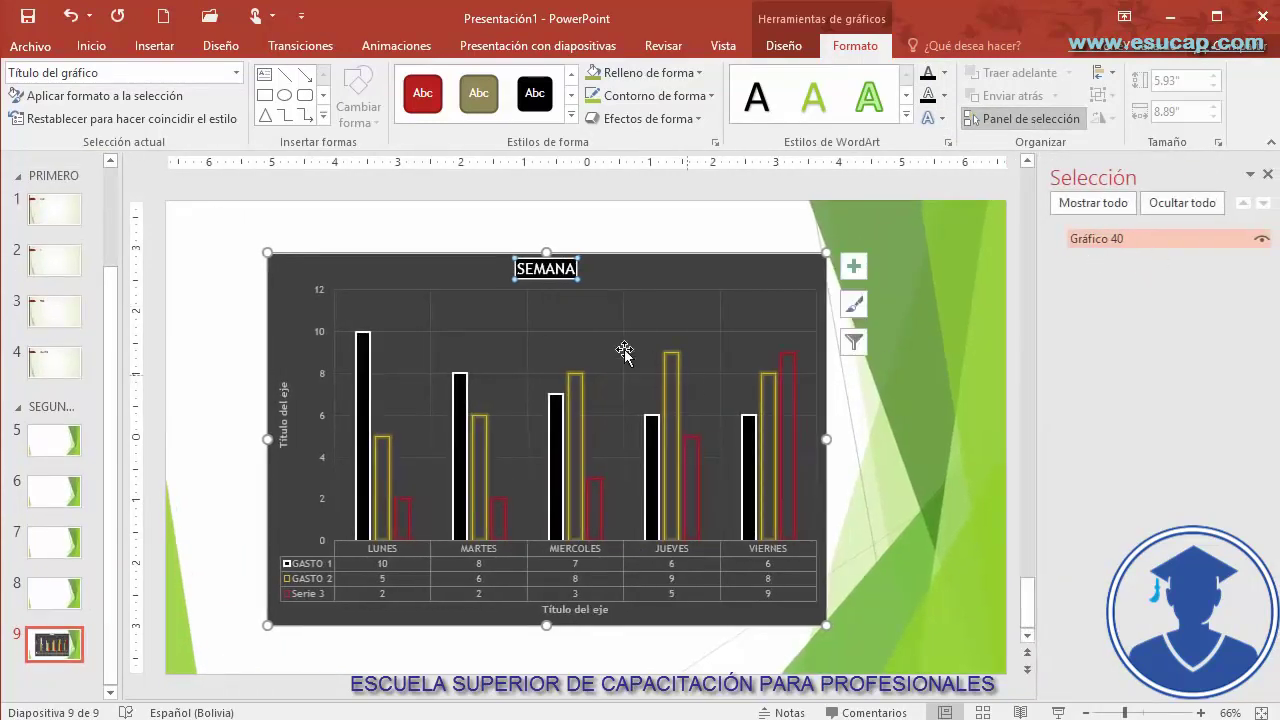
{"action": "left_click", "coordinate": [686, 283]}
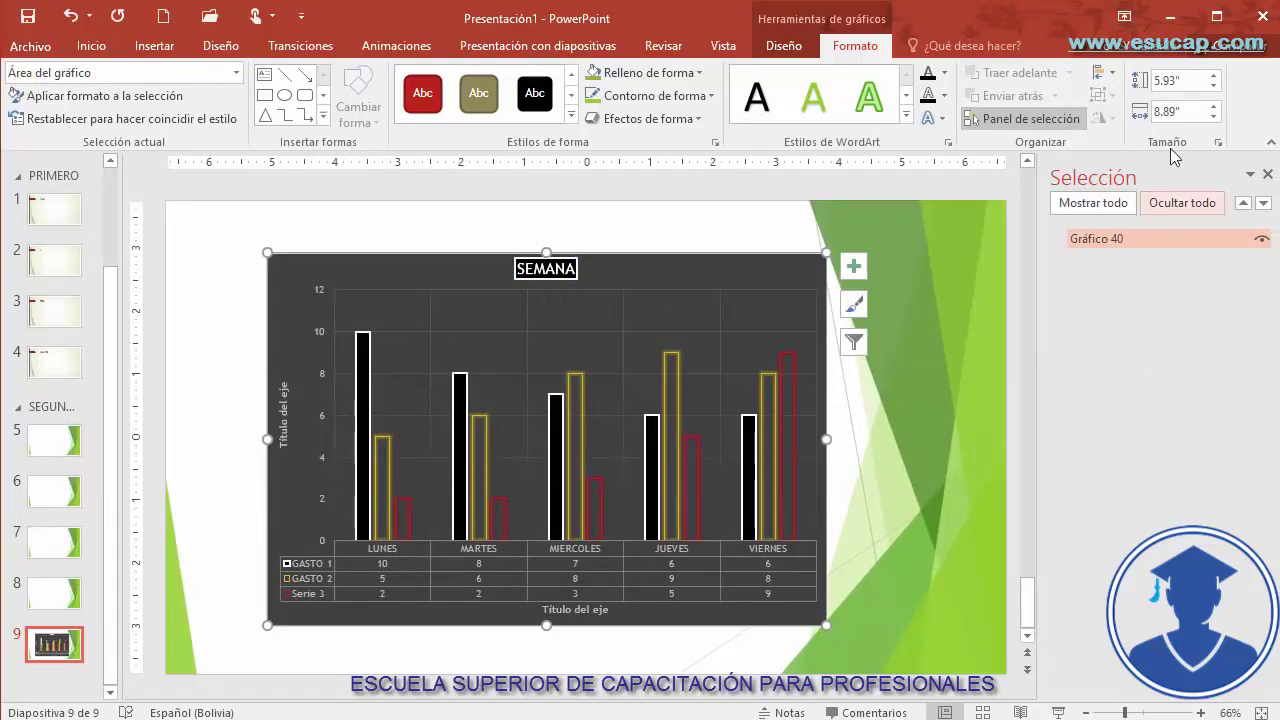
{"action": "left_click", "coordinate": [1267, 174]}
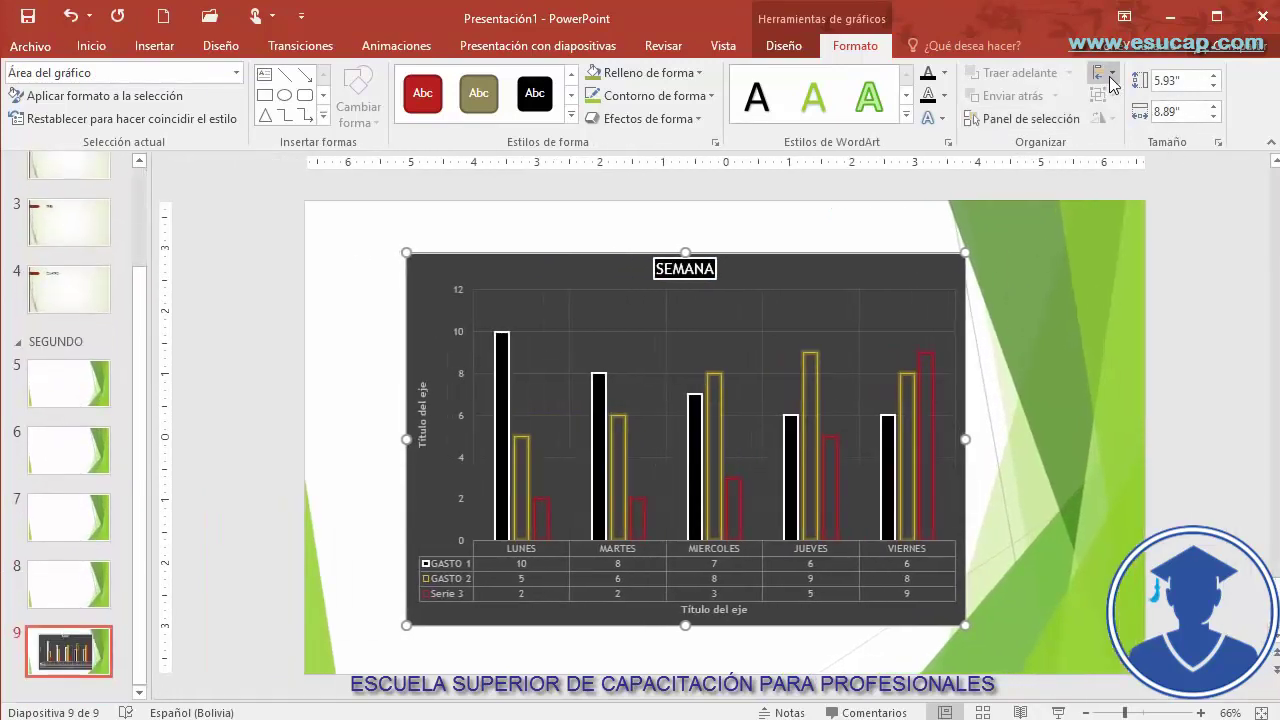
{"action": "left_click", "coordinate": [1112, 74]}
{"action": "left_click", "coordinate": [1114, 76]}
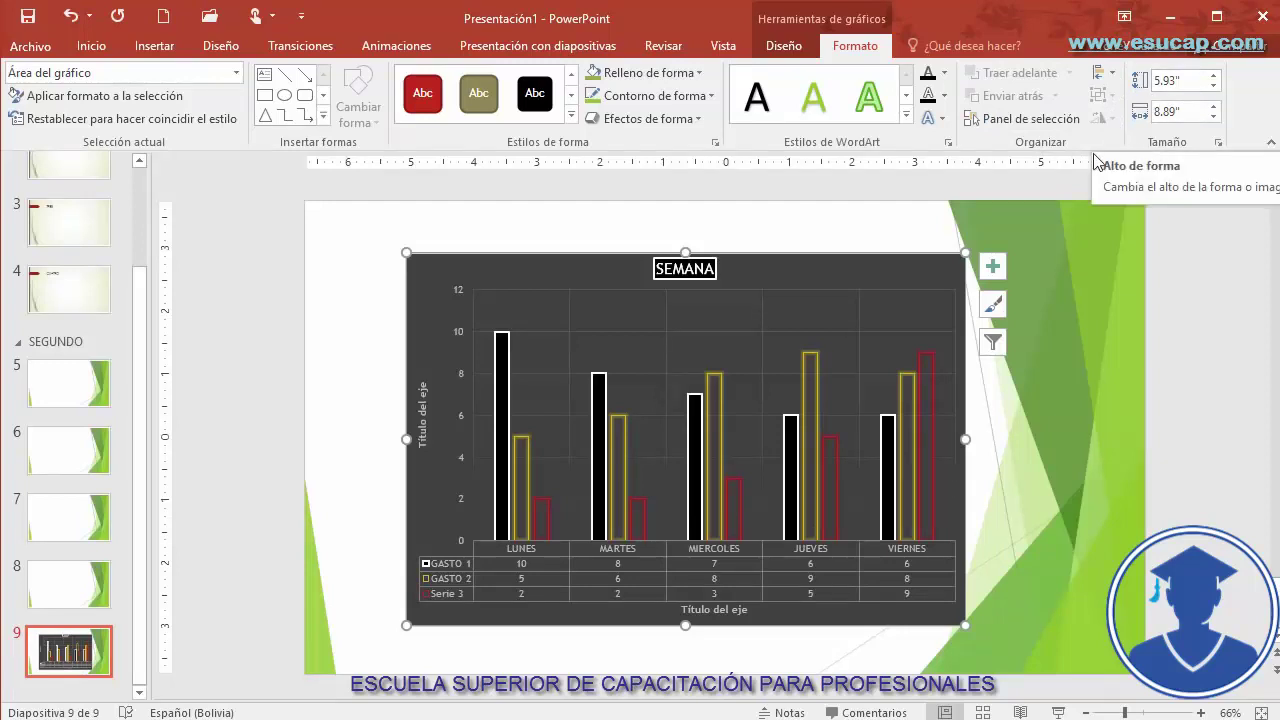
Show the commands for inserting objects on slide 9
{"action": "left_click", "coordinate": [166, 50]}
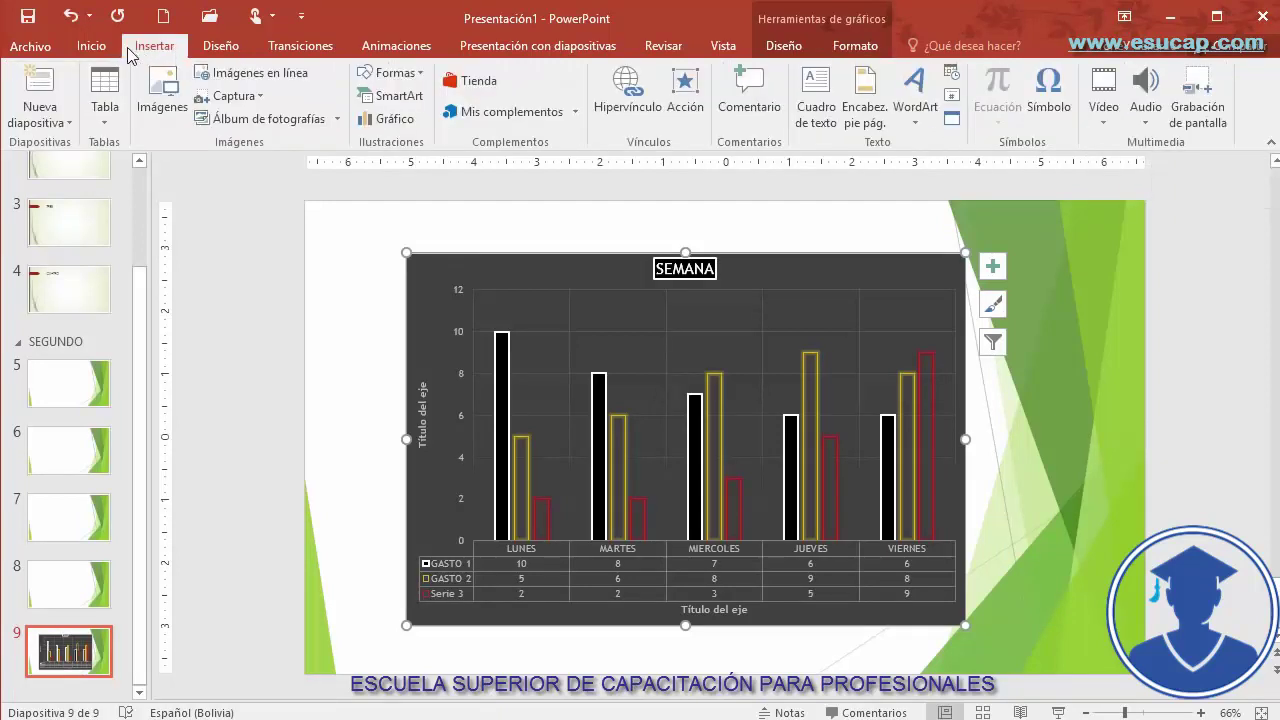